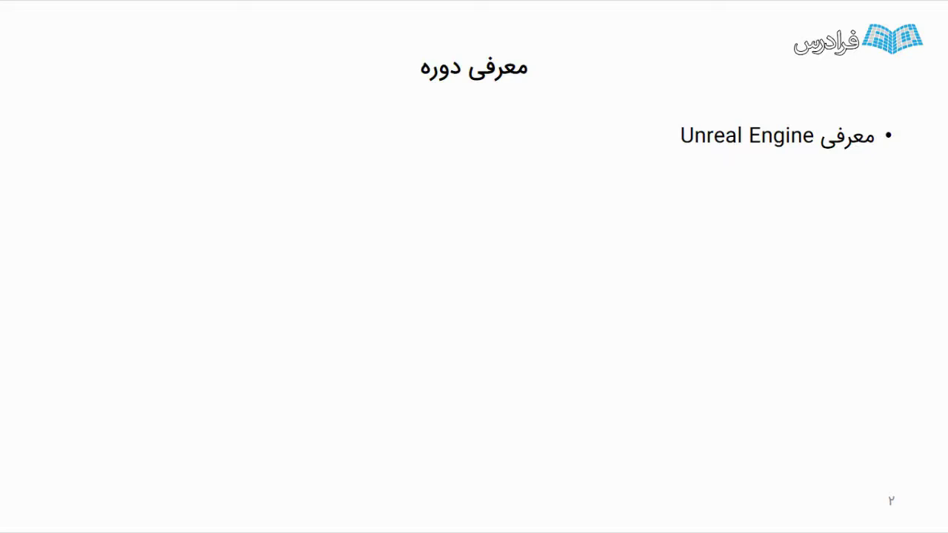
# Reveal the second and third introduction bullets, then advance to the 'سرفصل دوره' outline slide.
pyautogui.click(755, 195)
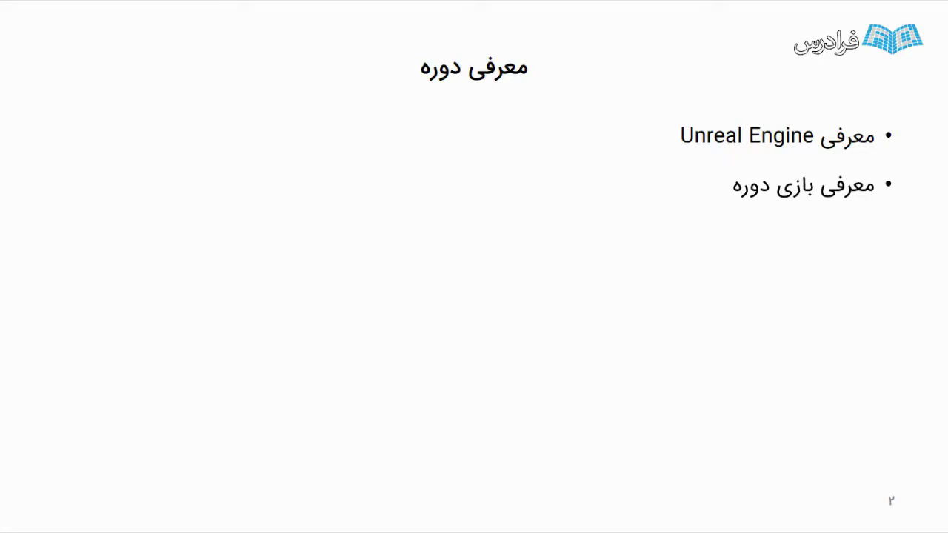
pyautogui.click(821, 245)
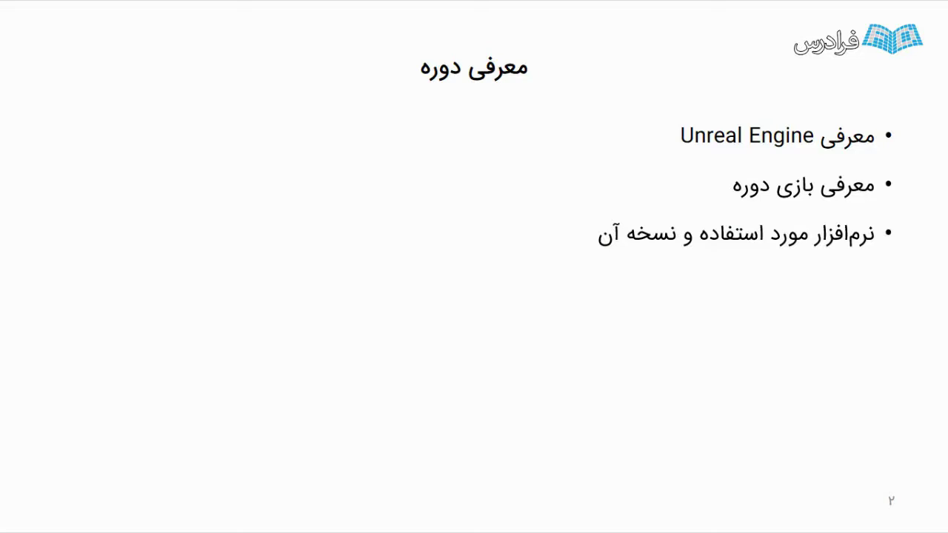
pyautogui.click(688, 191)
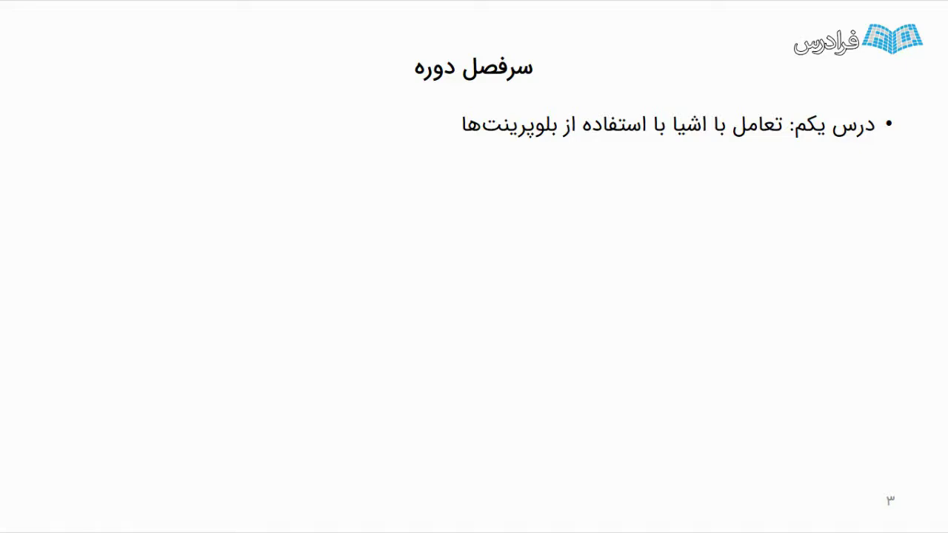
# Reveal lessons two, three and four on the course outline slide.
pyautogui.press('Right')
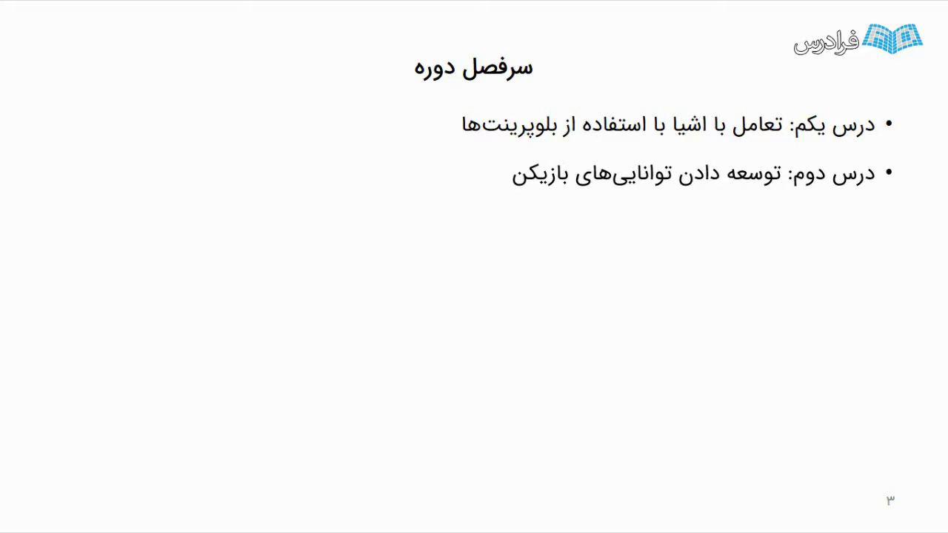
pyautogui.click(759, 224)
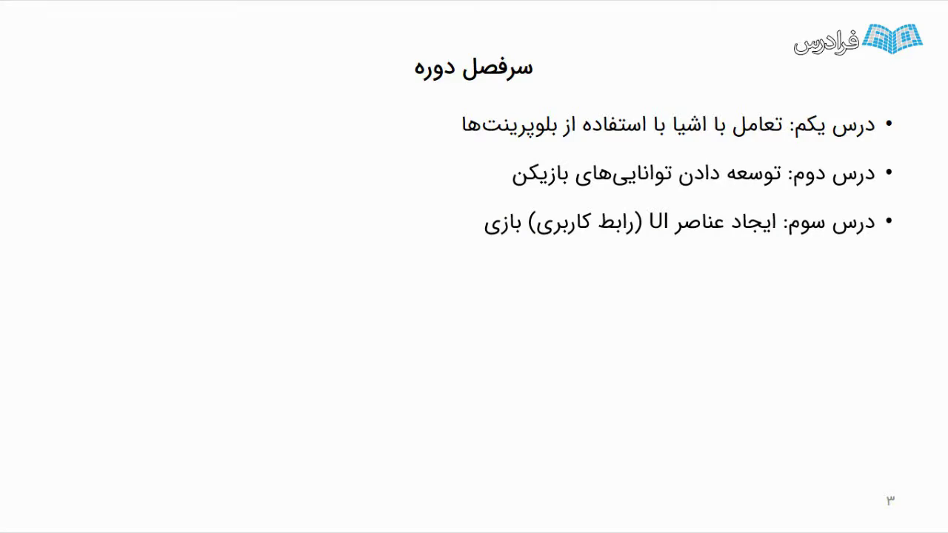
pyautogui.click(779, 310)
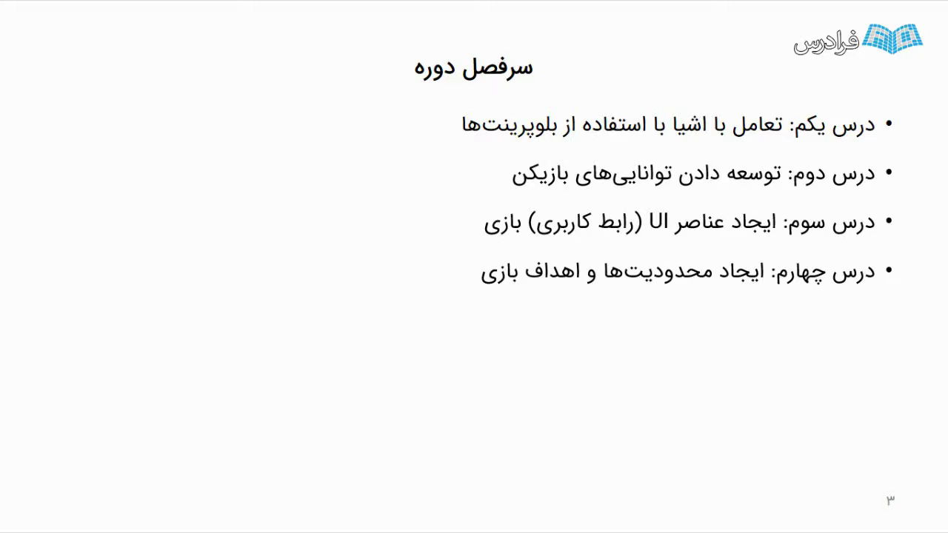
# Reveal the fifth lesson bullet on the course outline slide.
pyautogui.click(741, 349)
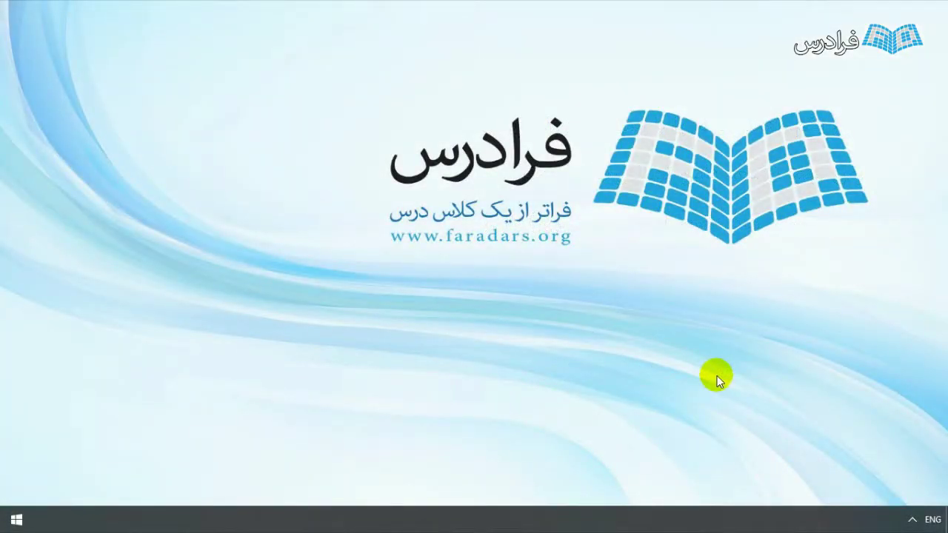
# Search 'epic' from the Start menu and launch the Epic Games Launcher.
pyautogui.click(16, 522)
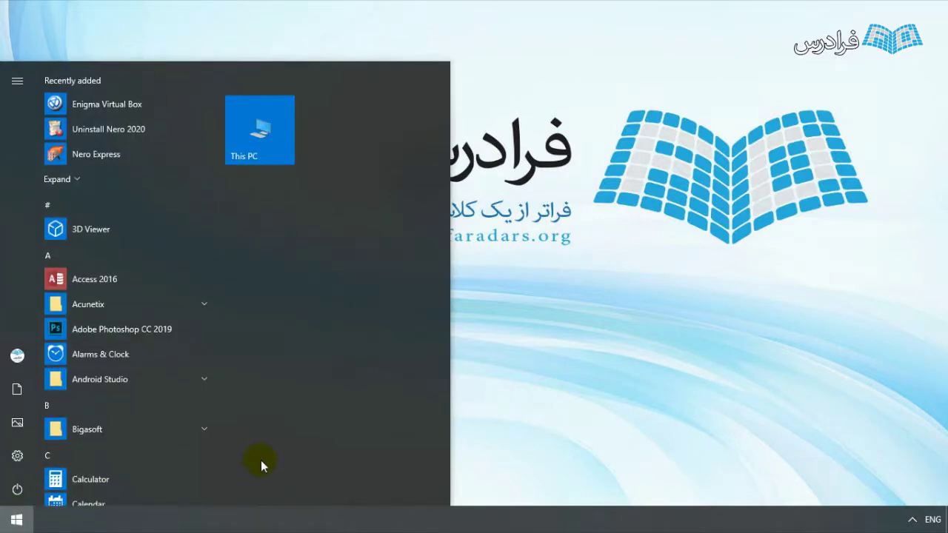
pyautogui.write('epic')
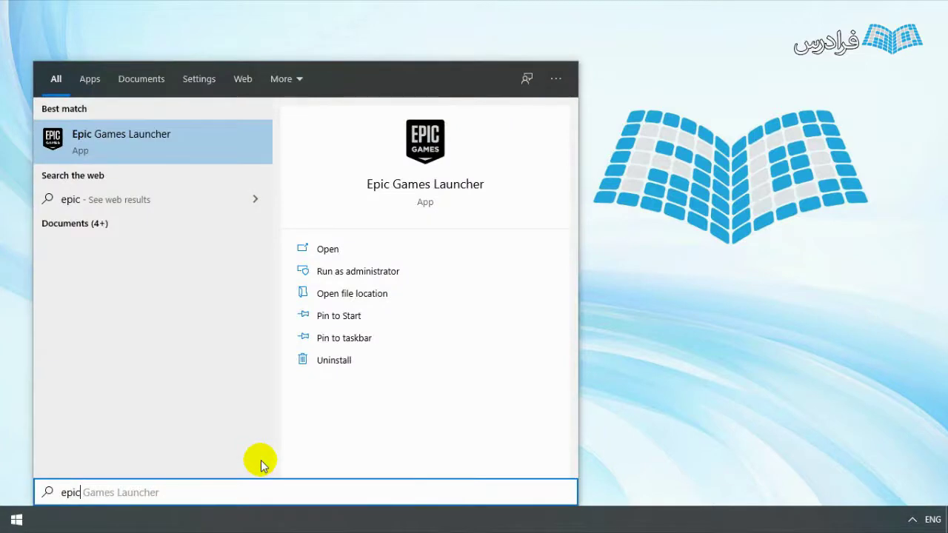
pyautogui.click(153, 137)
# Maximize the Epic Games Launcher and launch Unreal Engine 4.24.1.
pyautogui.click(840, 63)
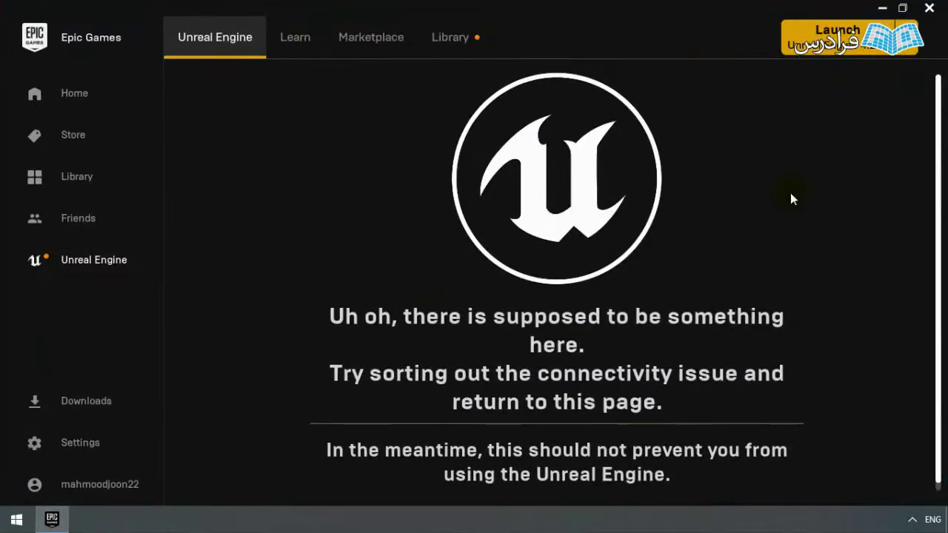
pyautogui.click(816, 46)
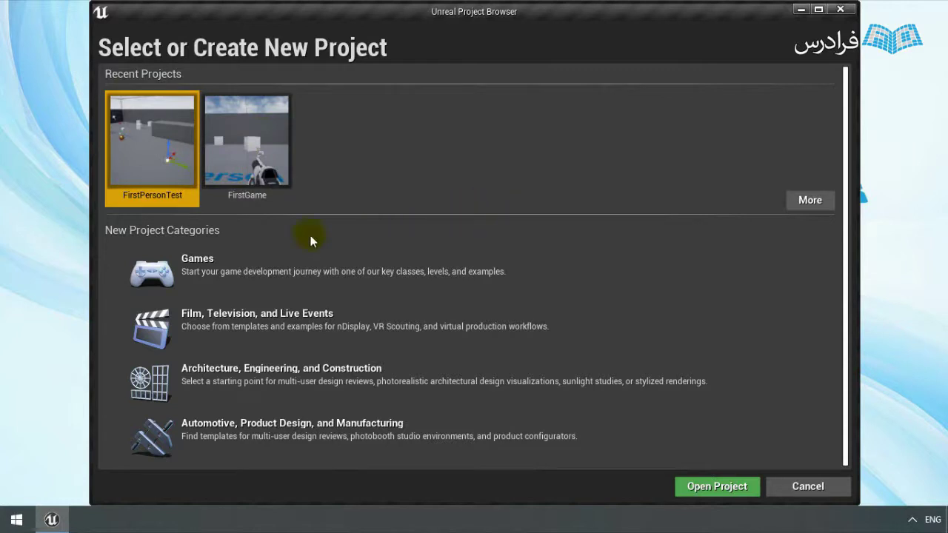
# Start a new Games project from the First Person template and continue to Project Settings.
pyautogui.click(199, 274)
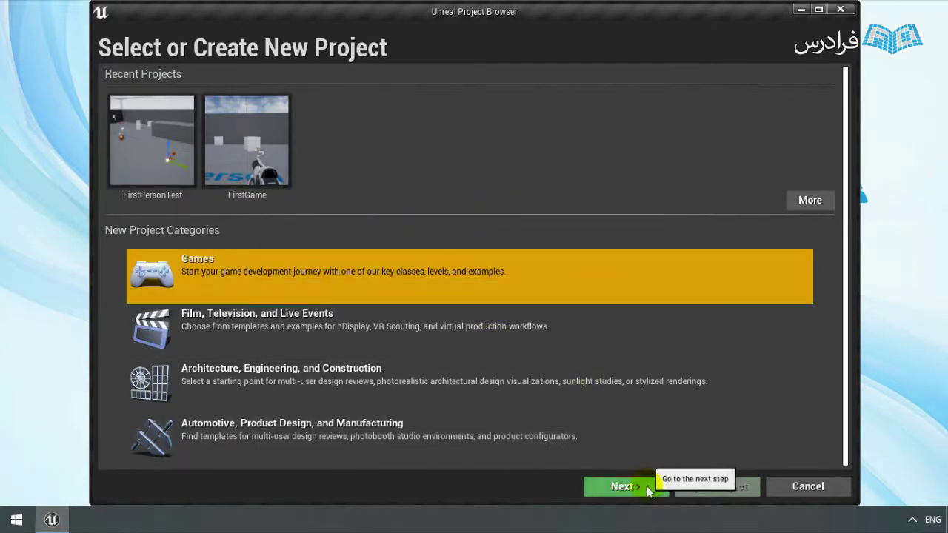
pyautogui.click(646, 486)
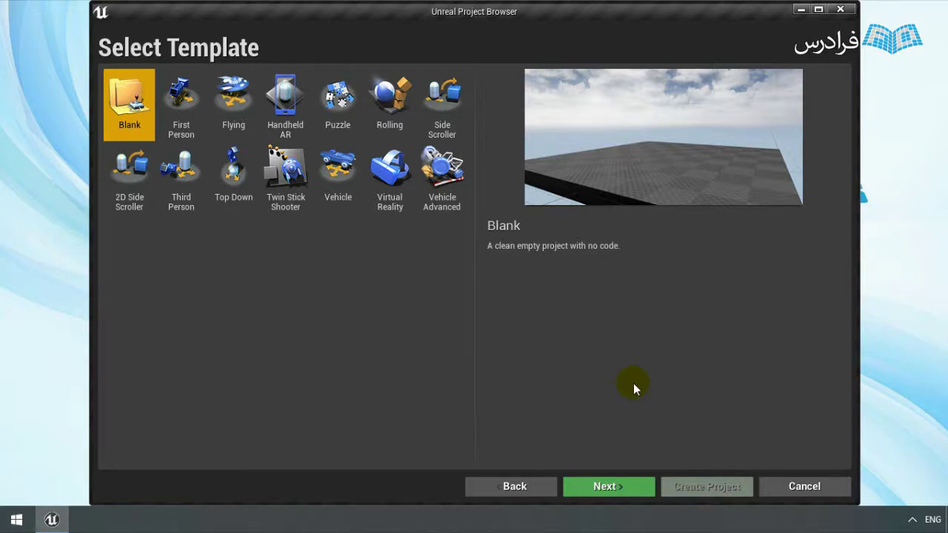
pyautogui.click(171, 99)
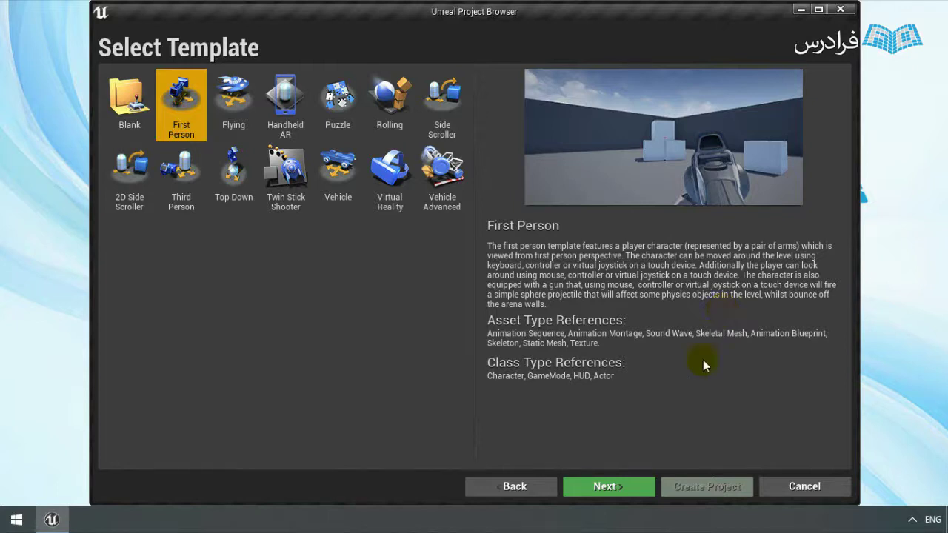
pyautogui.click(626, 492)
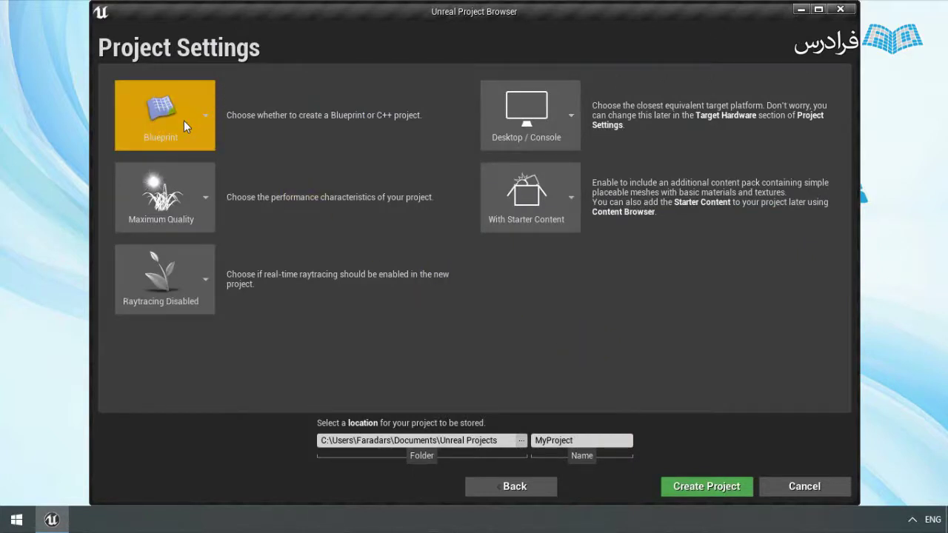
# Keep the project as Blueprint and list the Desktop / Console and Mobile / Tablet platform options.
pyautogui.click(184, 121)
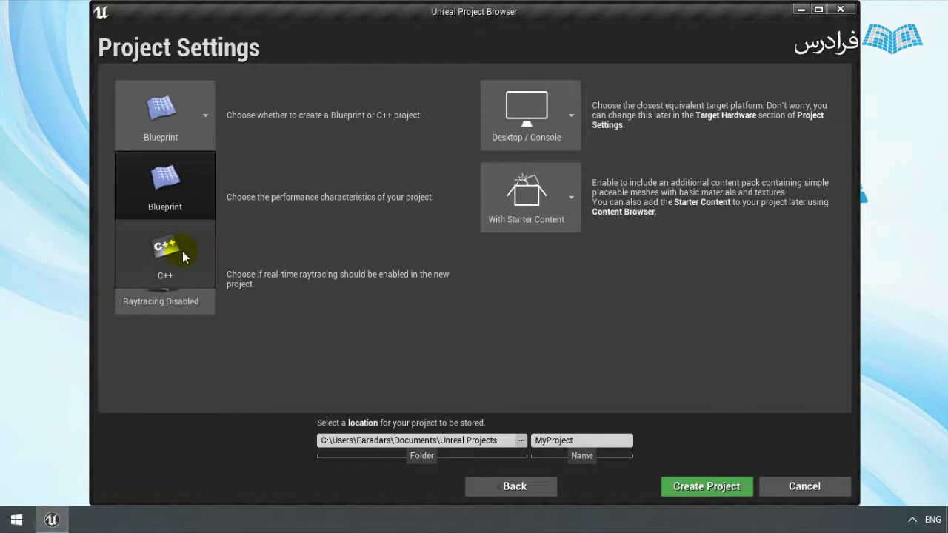
pyautogui.click(183, 135)
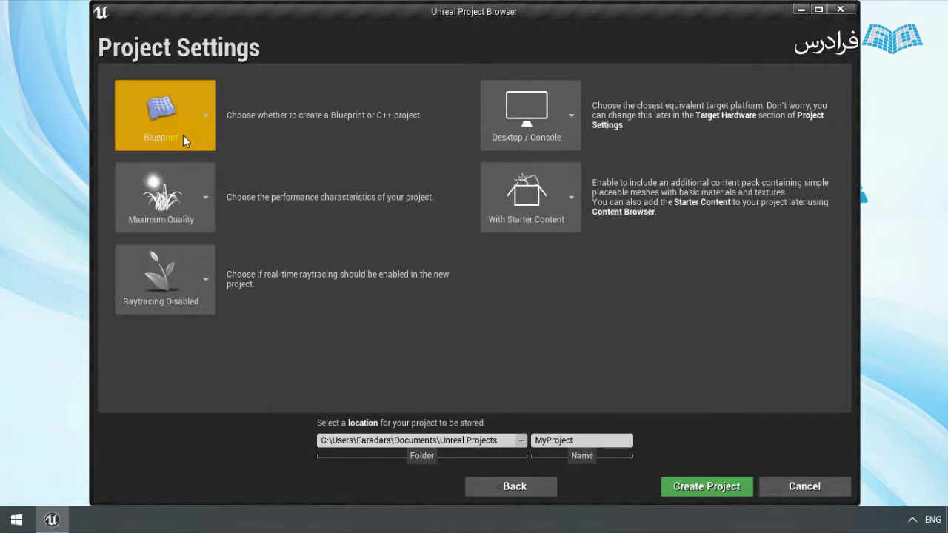
pyautogui.click(544, 131)
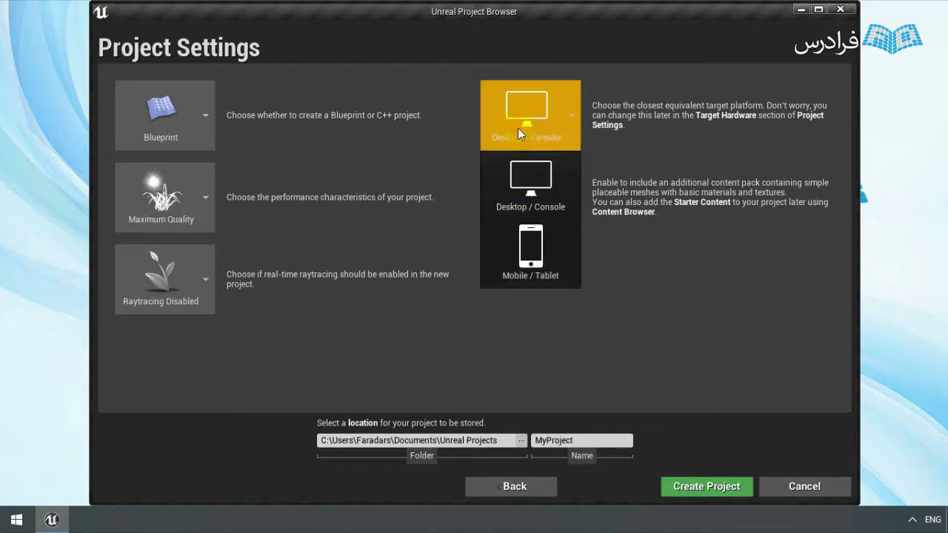
# Keep Desktop / Console, Maximum Quality and With Starter Content as the project settings.
pyautogui.click(530, 110)
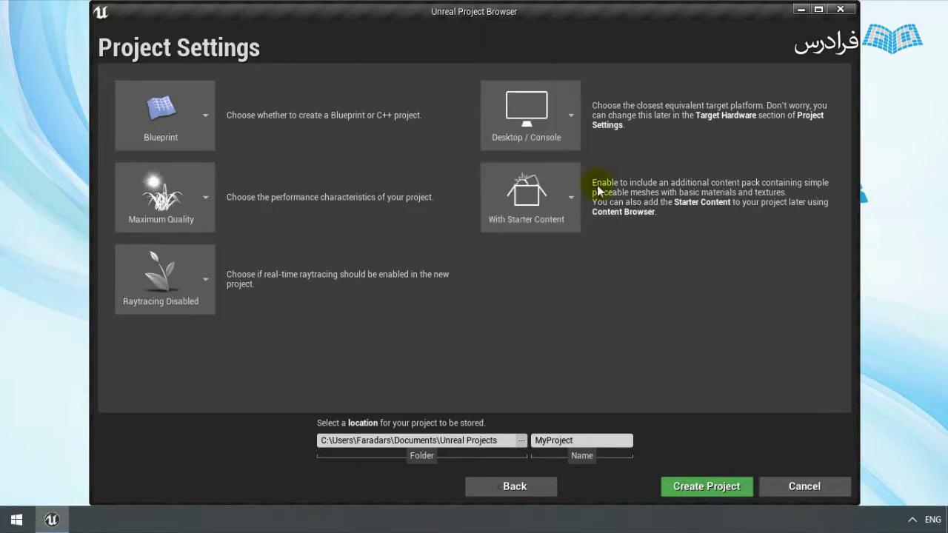
pyautogui.click(178, 207)
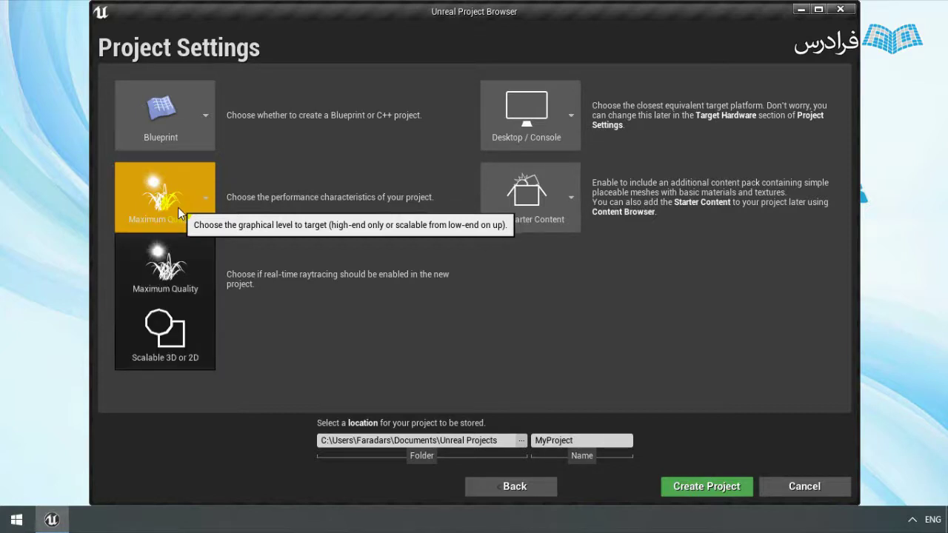
pyautogui.click(177, 207)
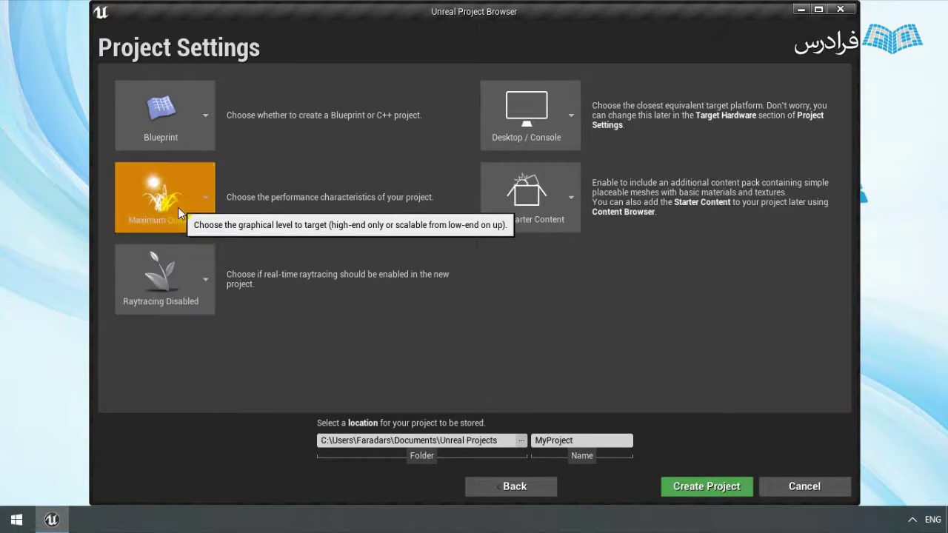
pyautogui.click(554, 209)
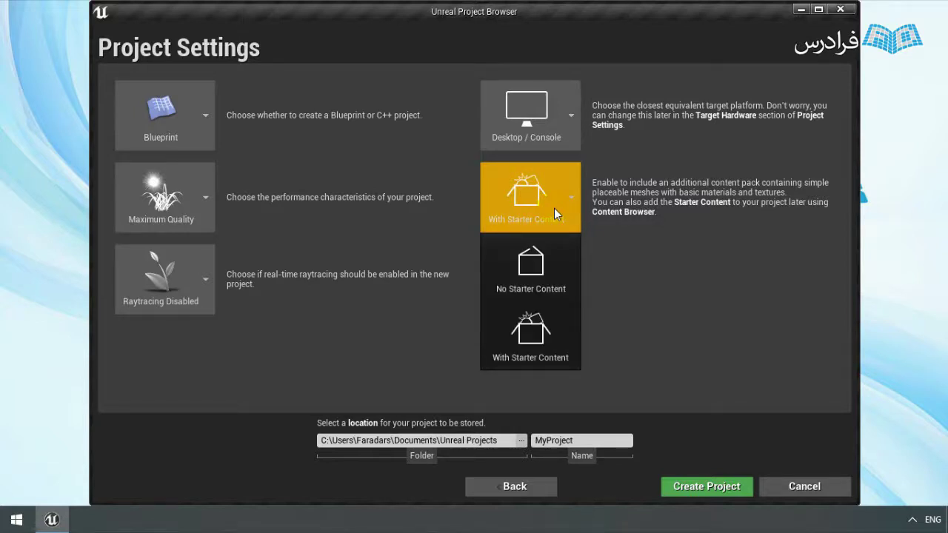
pyautogui.click(554, 208)
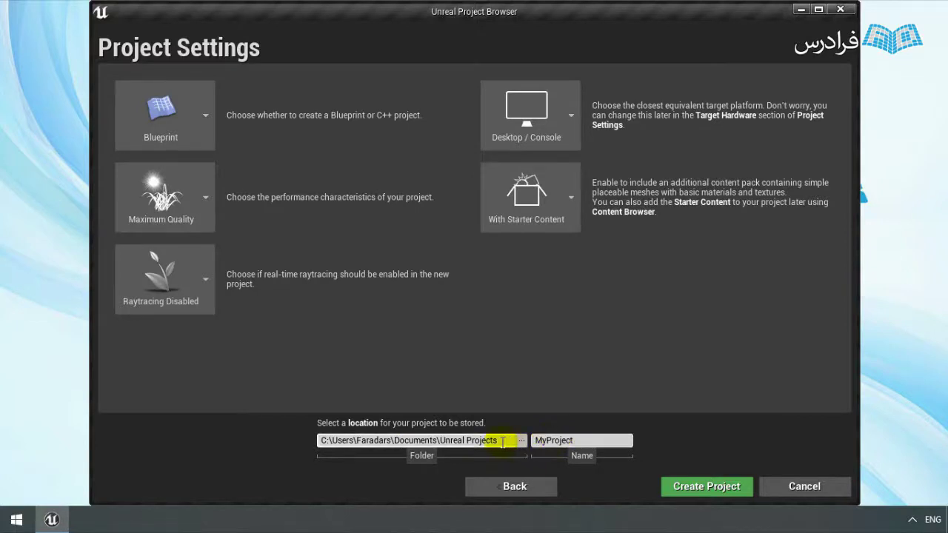
pyautogui.doubleClick(570, 440)
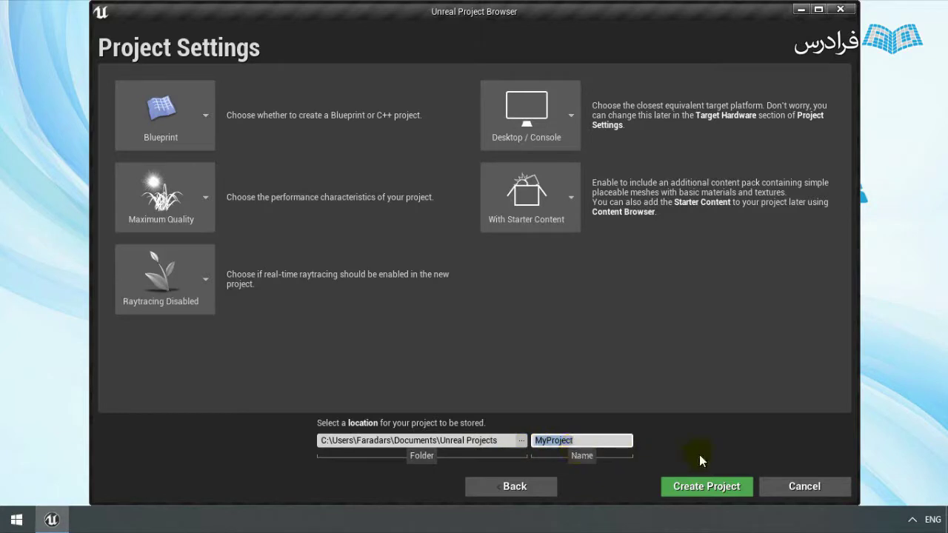
pyautogui.write('First')
pyautogui.write('PersonShooter')
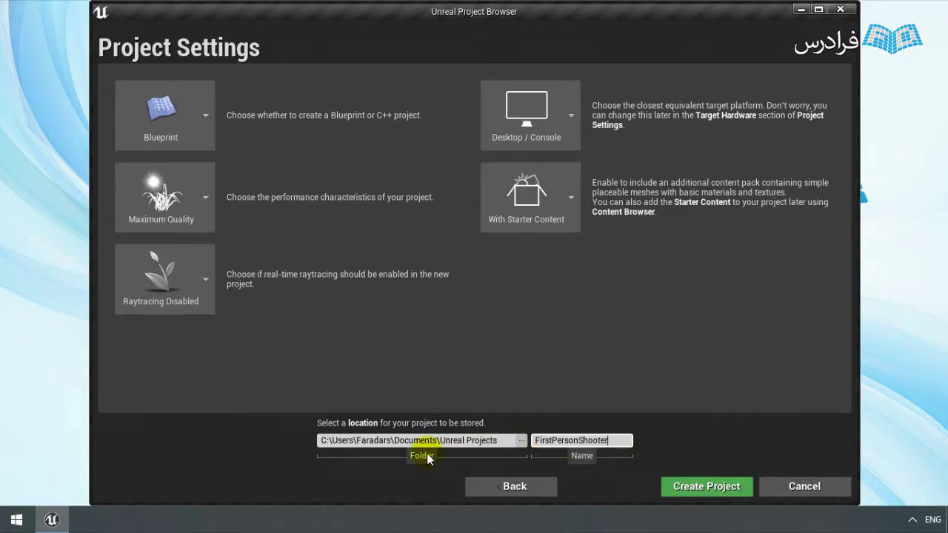
pyautogui.click(521, 442)
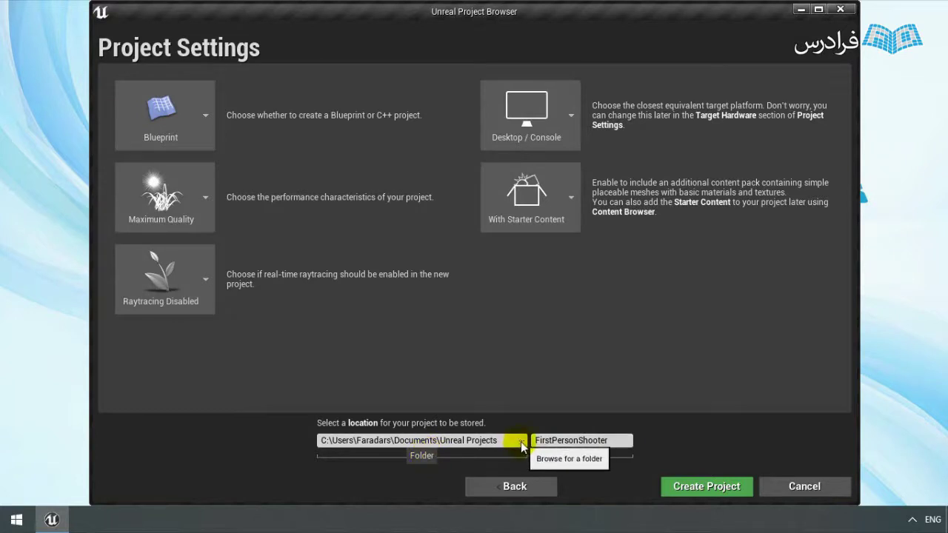
# Set the project location to D:\Faradars and create the FirstPersonShooter project.
pyautogui.click(521, 442)
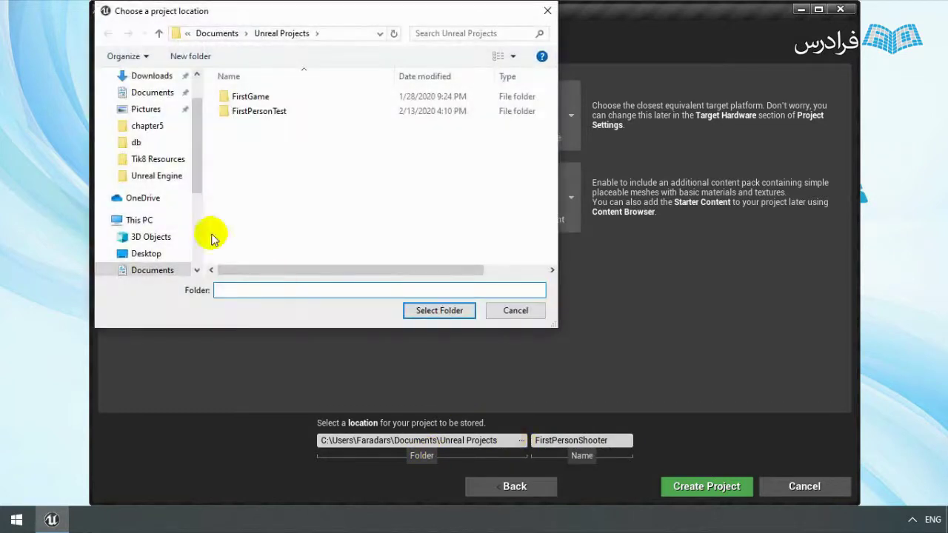
pyautogui.scroll(-3, 163, 255)
pyautogui.click(157, 231)
pyautogui.doubleClick(252, 118)
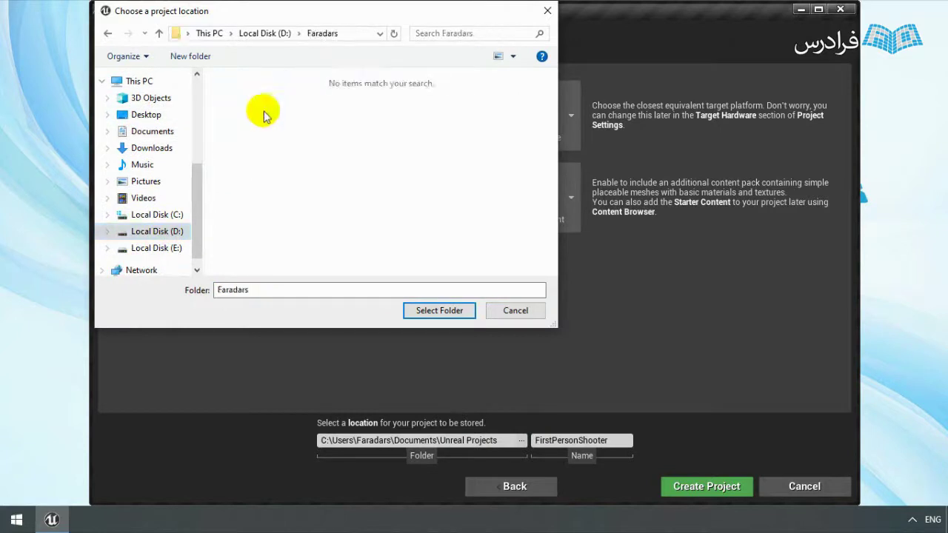
pyautogui.click(449, 313)
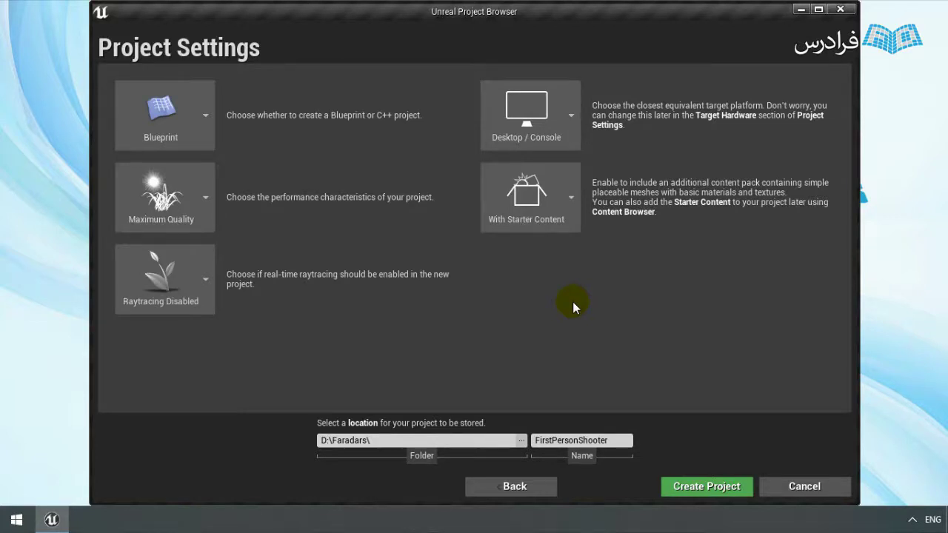
pyautogui.click(694, 489)
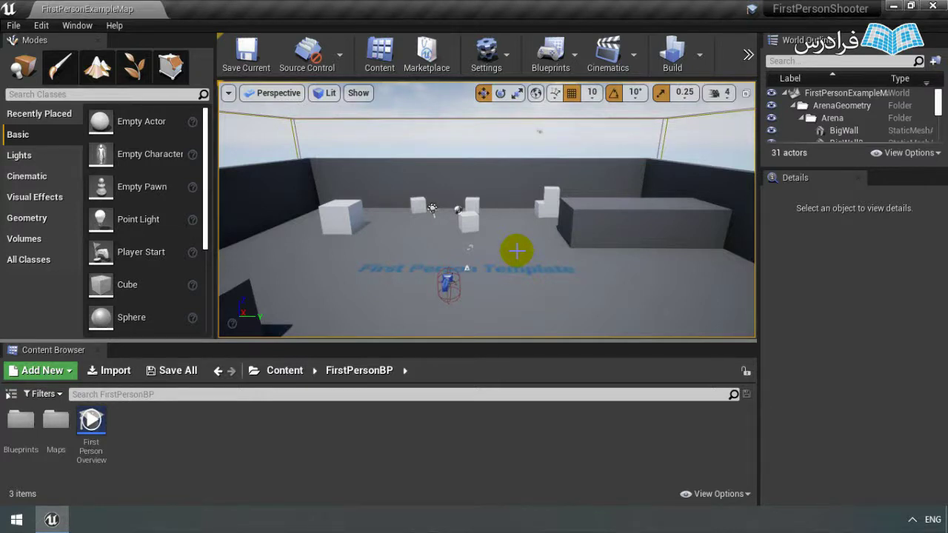
# Show the toolbar's hidden Play, Launch and Launch Options entries.
pyautogui.click(744, 66)
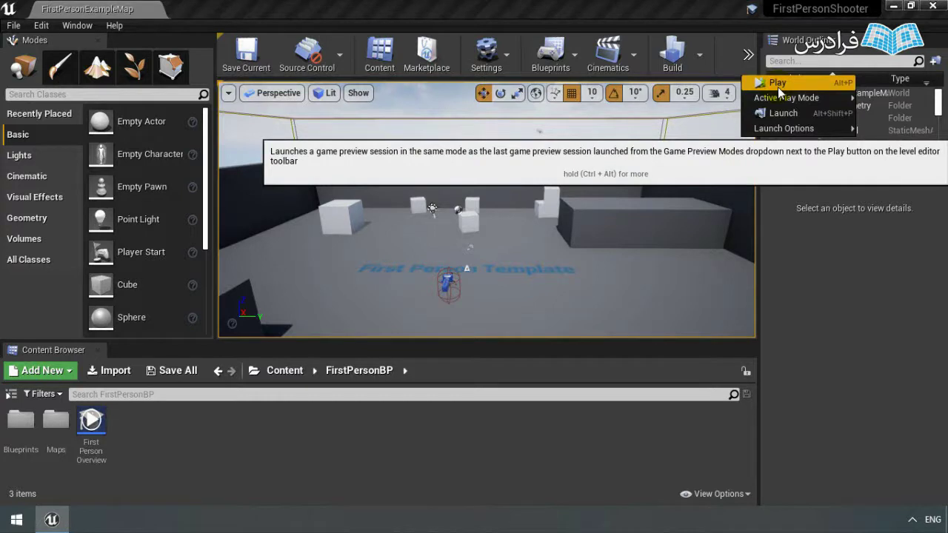
# Start Play-in-Editor, walk toward the cubes and shoot the one ahead twice.
pyautogui.click(778, 86)
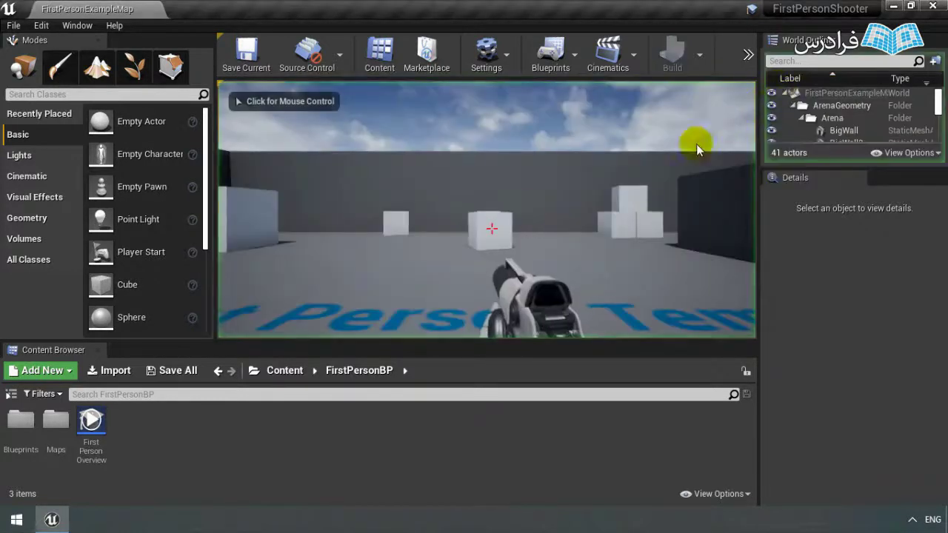
pyautogui.click(487, 209)
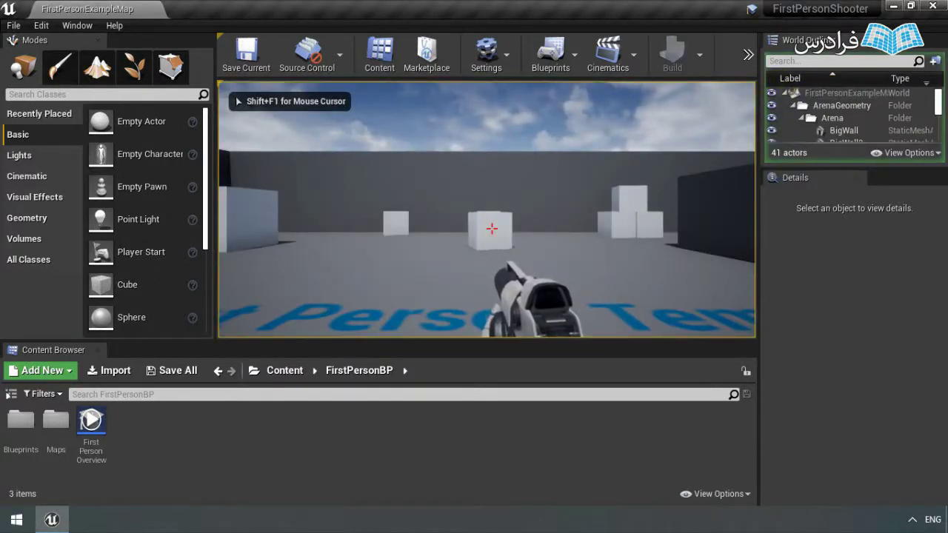
pyautogui.press('w')
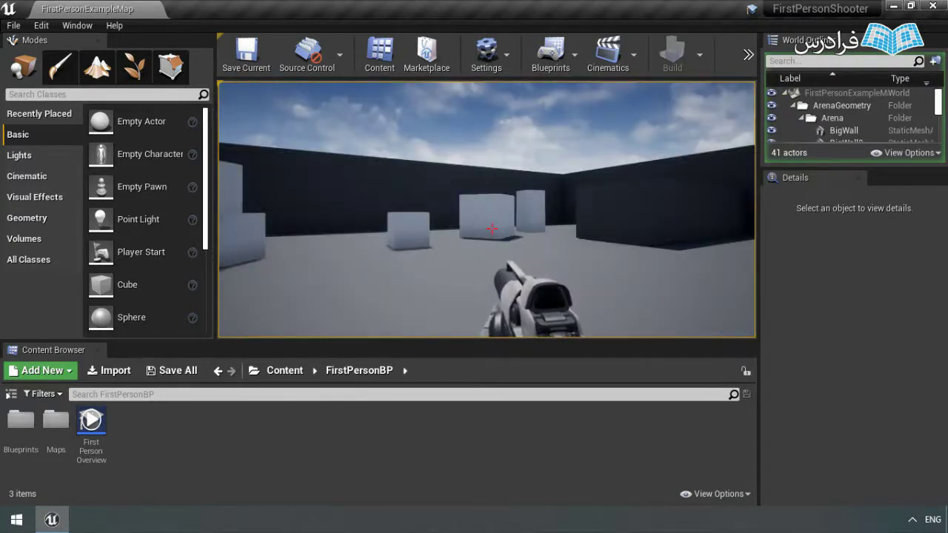
pyautogui.click(491, 229)
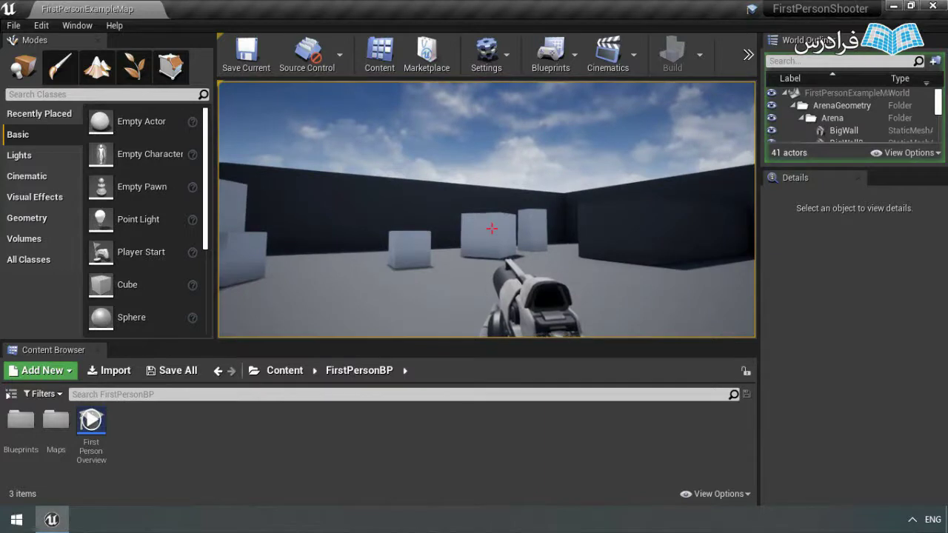
pyautogui.click(491, 228)
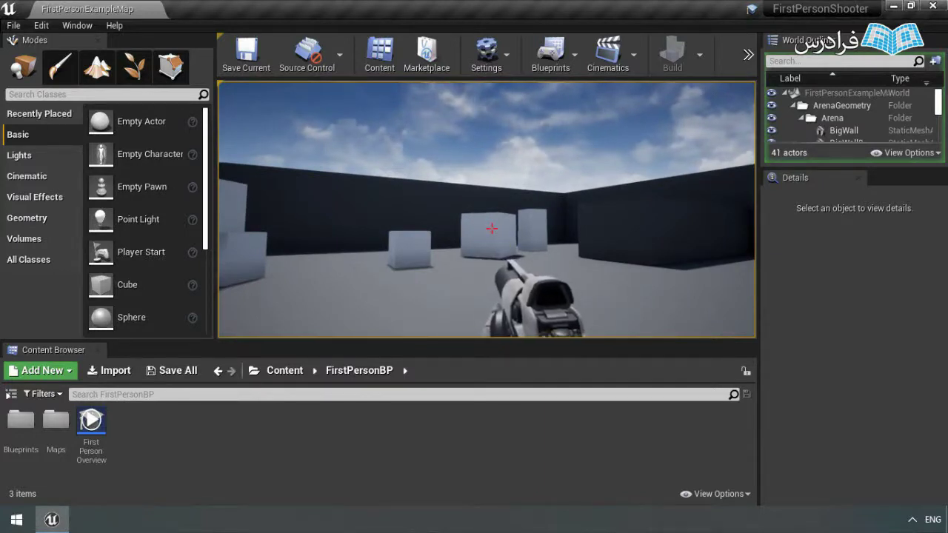
# Back away, shoot another cube twice, then release control from the running game with Shift+F1.
pyautogui.press('s')
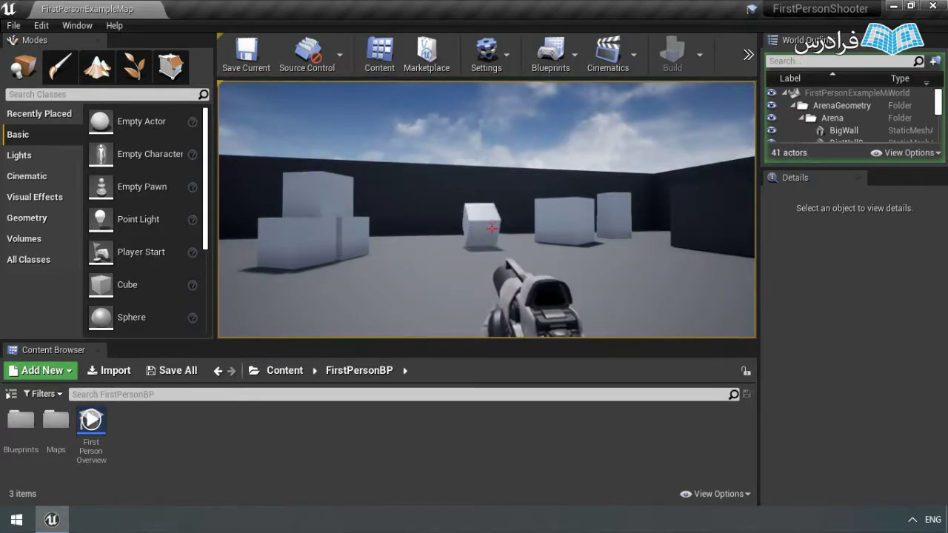
pyautogui.click(491, 229)
pyautogui.click(491, 229)
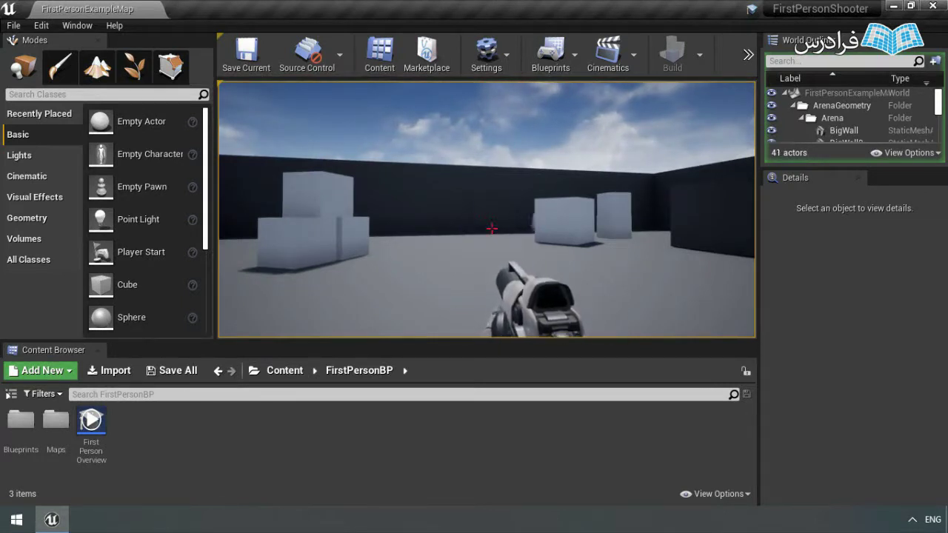
pyautogui.hotkey('shift', 'F1')
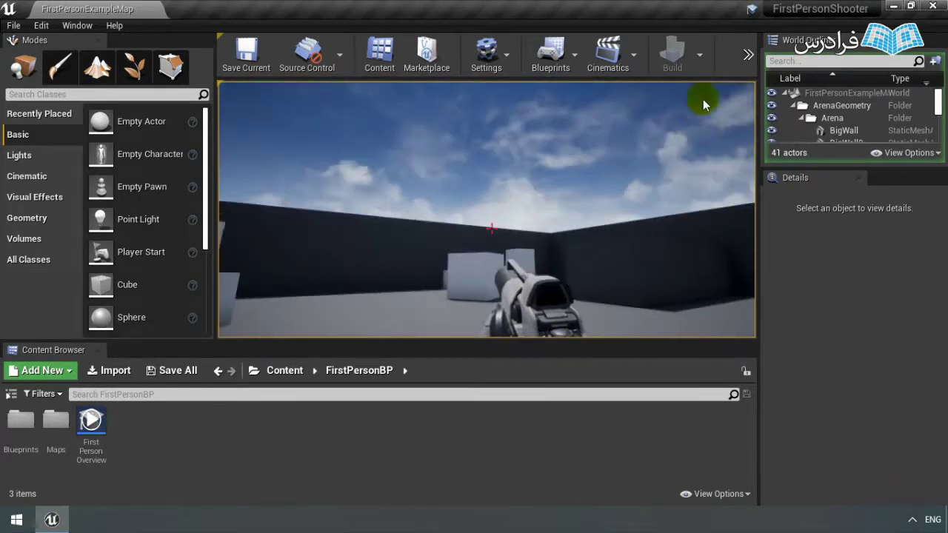
pyautogui.click(746, 56)
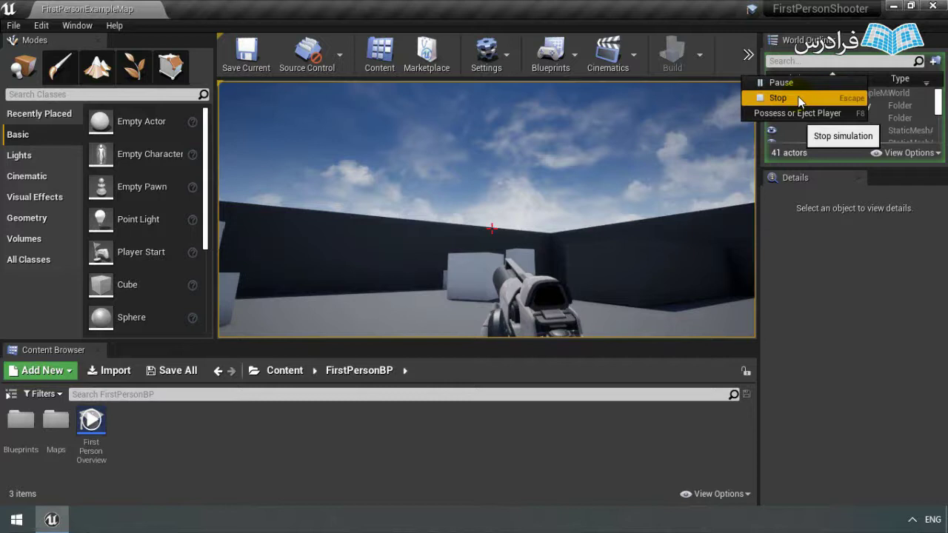
# Stop the Play-in-Editor session to return to level editing.
pyautogui.click(799, 99)
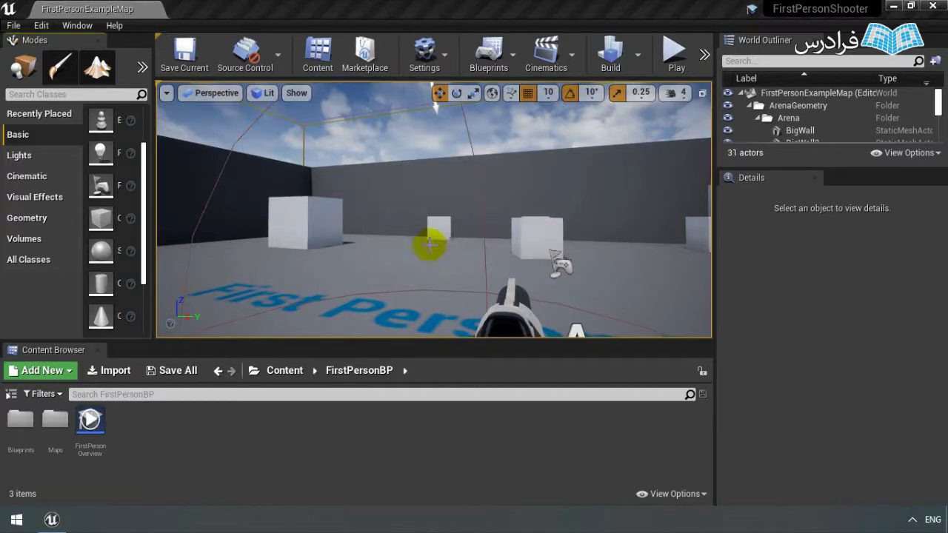
pyautogui.moveTo(423, 247)
pyautogui.mouseDown()
pyautogui.moveTo(460, 215)
pyautogui.moveTo(356, 237)
pyautogui.mouseUp()
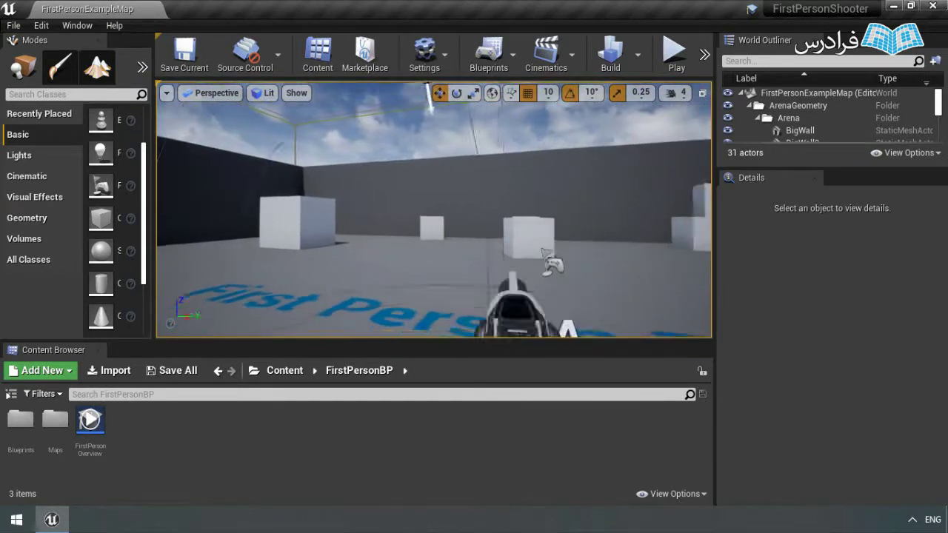
pyautogui.moveTo(356, 237)
pyautogui.mouseDown()
pyautogui.moveTo(393, 267)
pyautogui.moveTo(430, 252)
pyautogui.mouseUp()
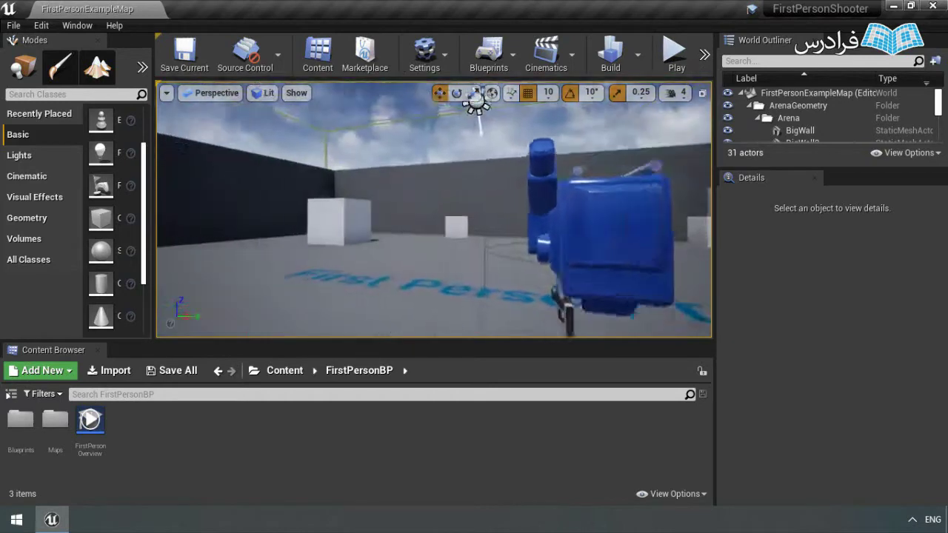
pyautogui.moveTo(430, 252)
pyautogui.mouseDown()
pyautogui.moveTo(460, 252)
pyautogui.moveTo(417, 246)
pyautogui.mouseUp()
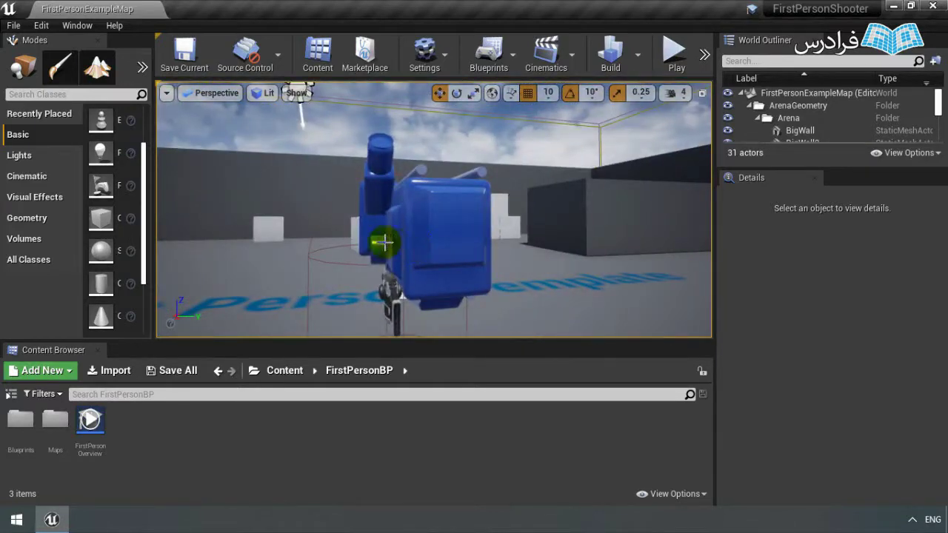
pyautogui.moveTo(417, 246)
pyautogui.mouseDown()
pyautogui.moveTo(403, 215)
pyautogui.moveTo(389, 256)
pyautogui.moveTo(326, 266)
pyautogui.moveTo(370, 237)
pyautogui.moveTo(400, 235)
pyautogui.mouseUp()
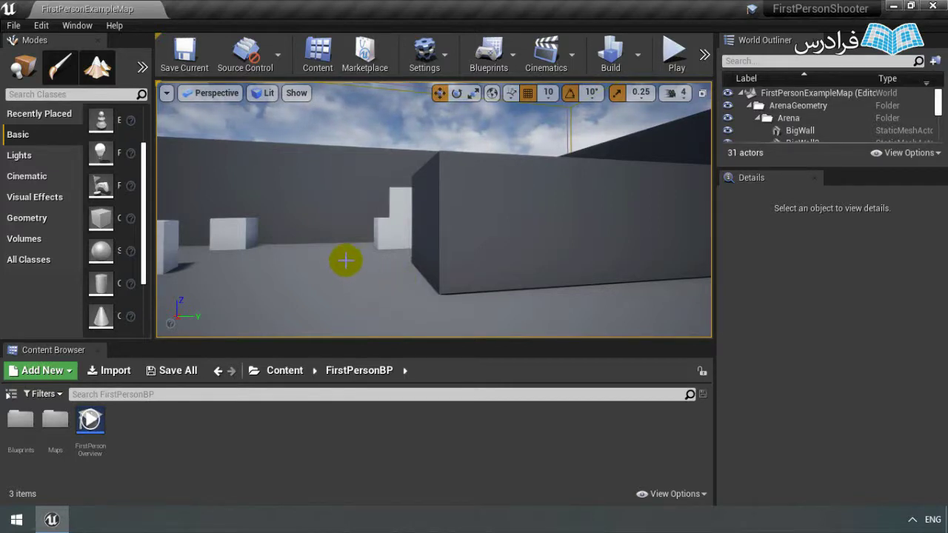
pyautogui.moveTo(343, 260)
pyautogui.mouseDown()
pyautogui.moveTo(274, 260)
pyautogui.moveTo(346, 260)
pyautogui.mouseUp()
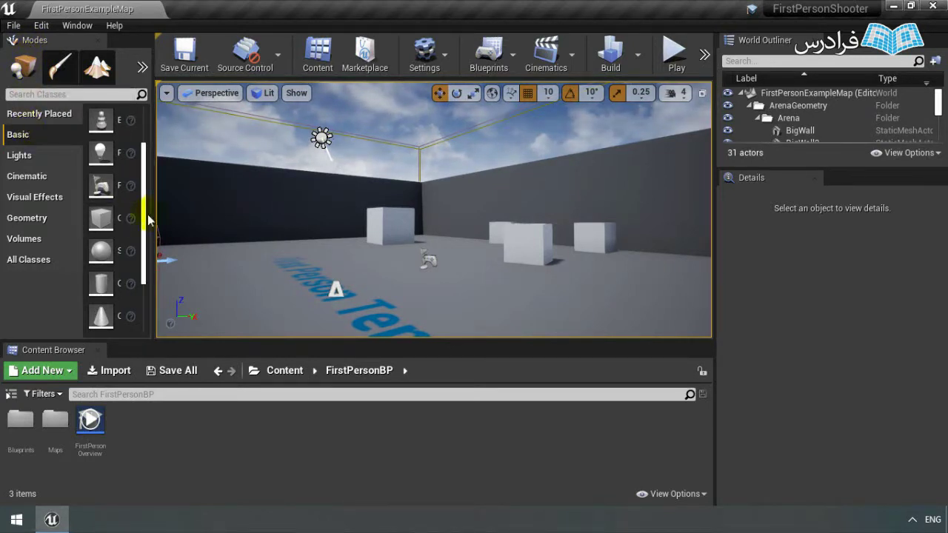
# Drag a Cylinder from the Basic list onto the arena floor near the floor text.
pyautogui.moveTo(111, 281)
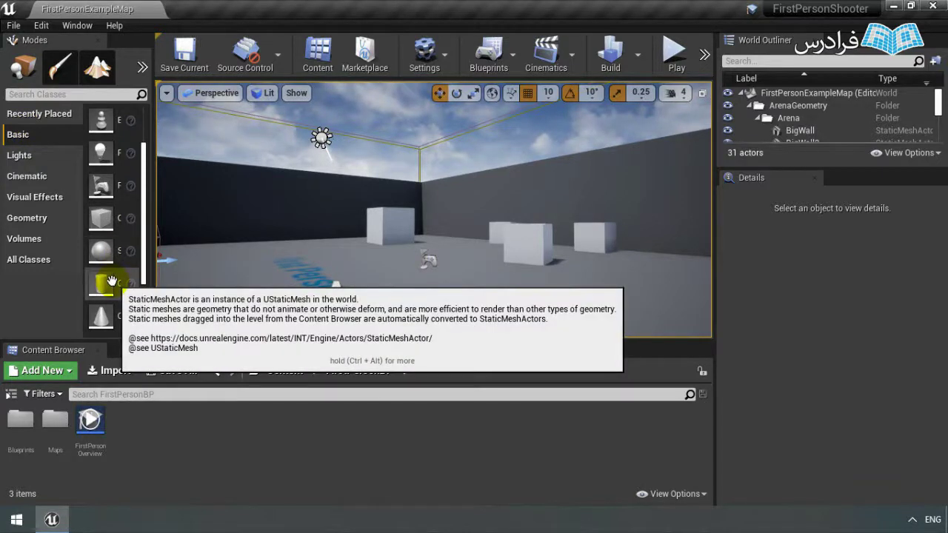
pyautogui.moveTo(111, 281); pyautogui.dragTo(281, 264)
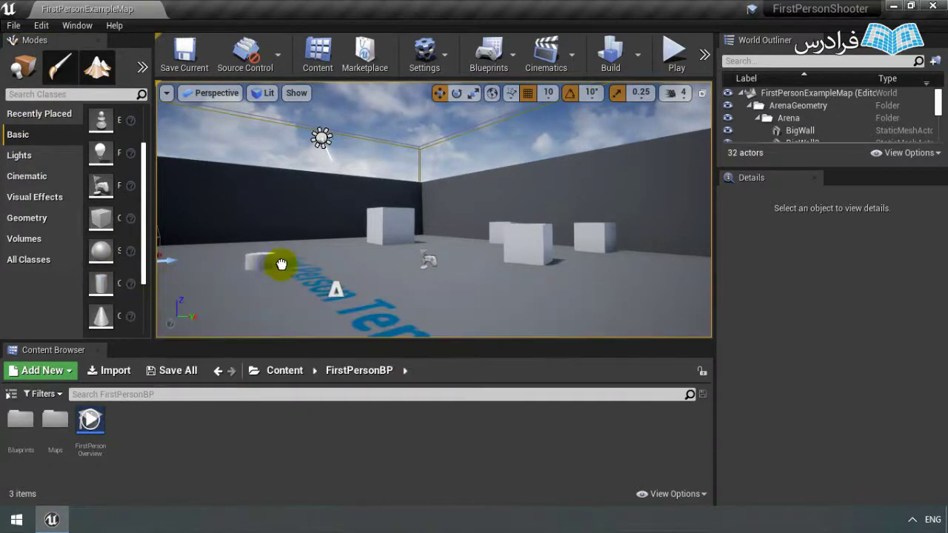
pyautogui.moveTo(282, 264); pyautogui.dragTo(322, 266)
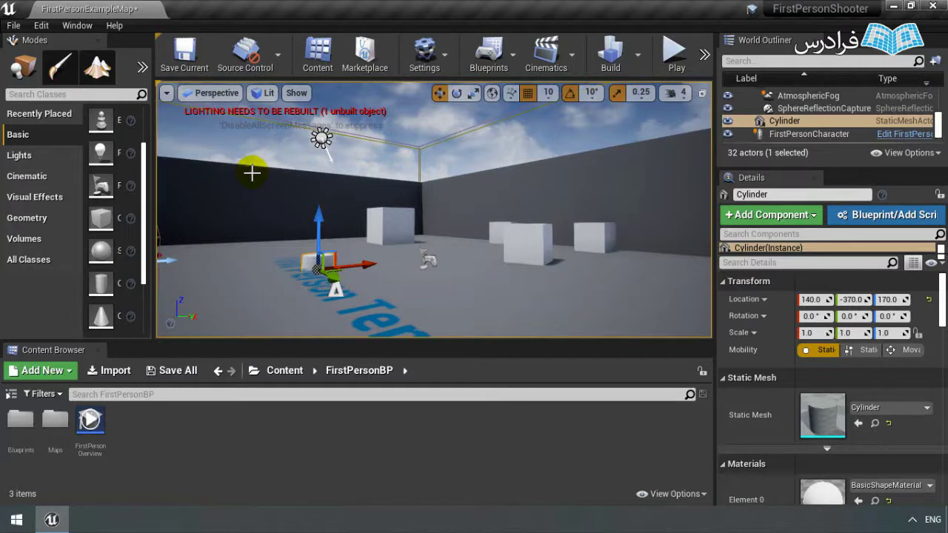
# Dismiss the Build options without building lighting and scroll the World Outliner to the Cylinder.
pyautogui.click(637, 55)
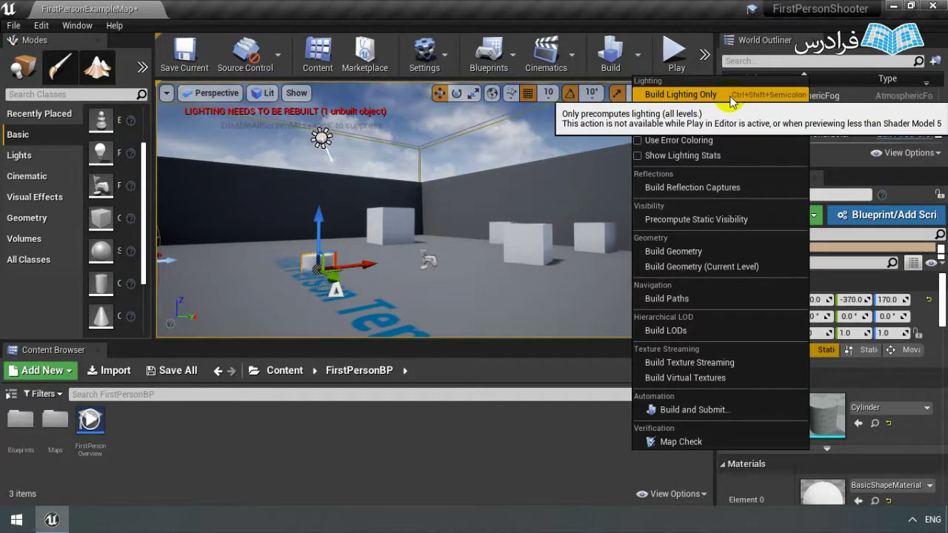
pyautogui.click(463, 148)
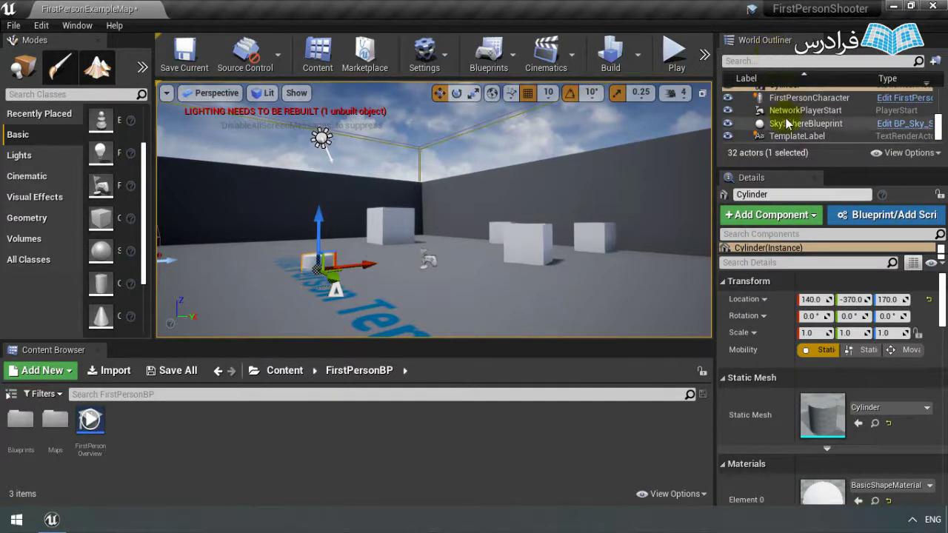
pyautogui.scroll(2, 786, 124)
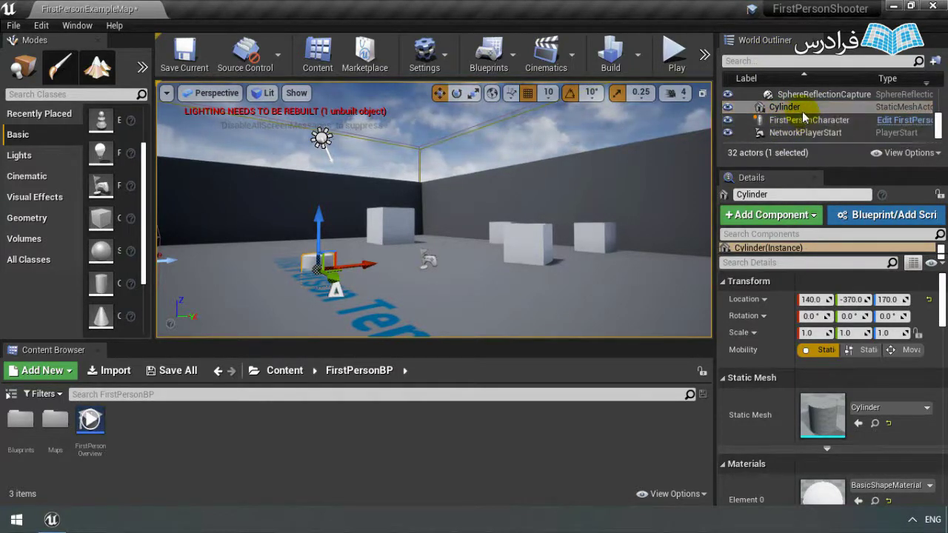
# Rename the Cylinder actor to 'Target' via Edit > Rename.
pyautogui.rightClick(800, 107)
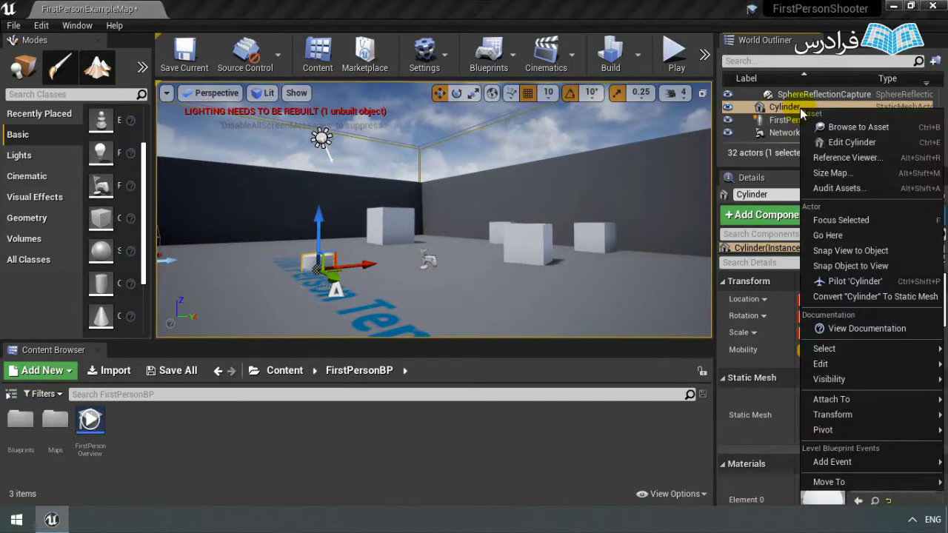
pyautogui.moveTo(849, 351)
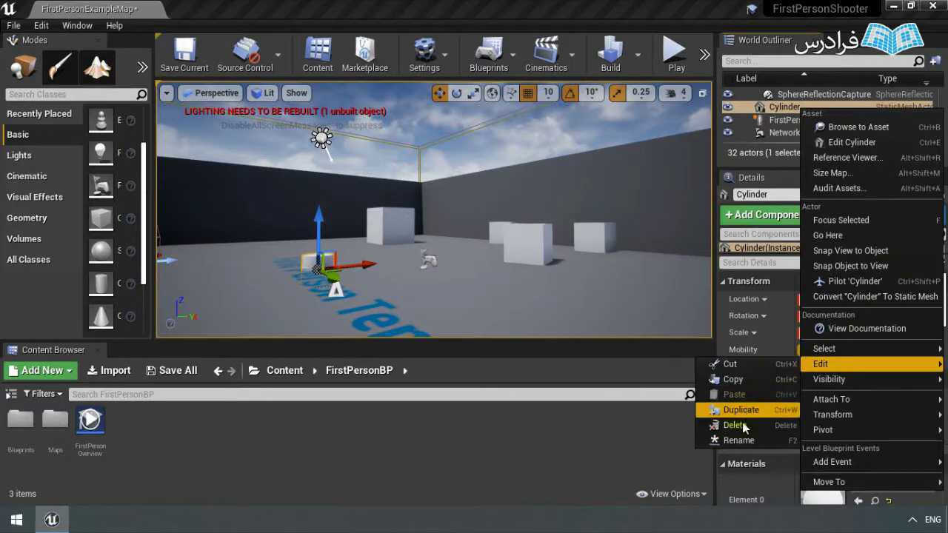
pyautogui.click(743, 440)
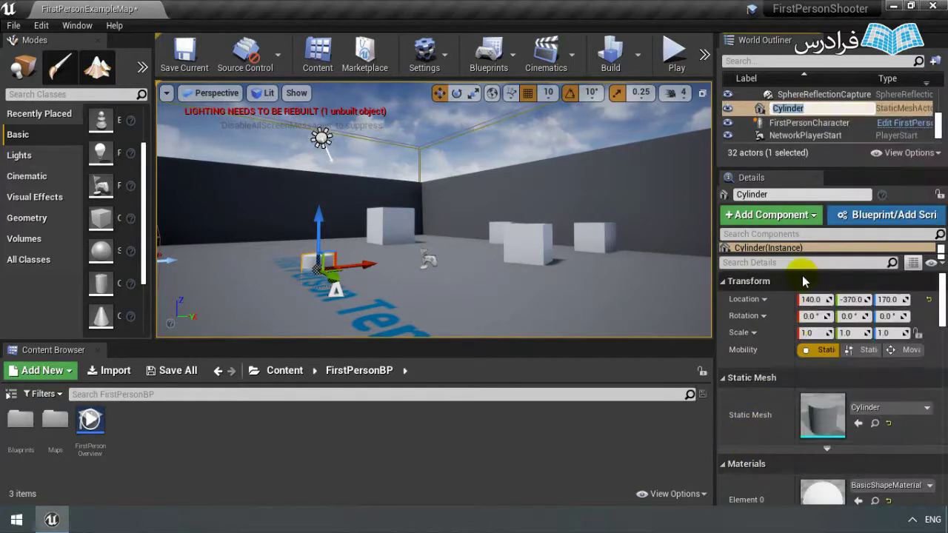
pyautogui.write('Targ')
pyautogui.write('et')
pyautogui.press('Return')
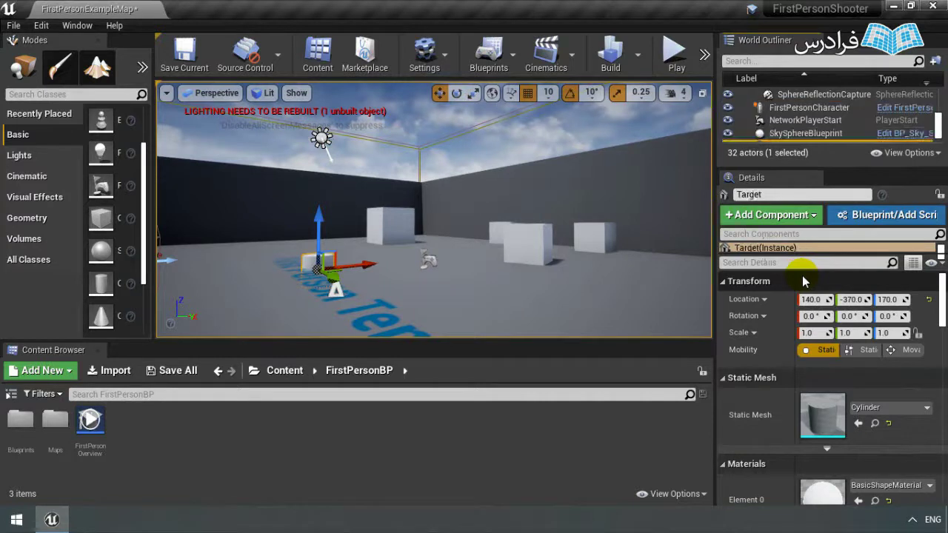
pyautogui.scroll(-1, 861, 129)
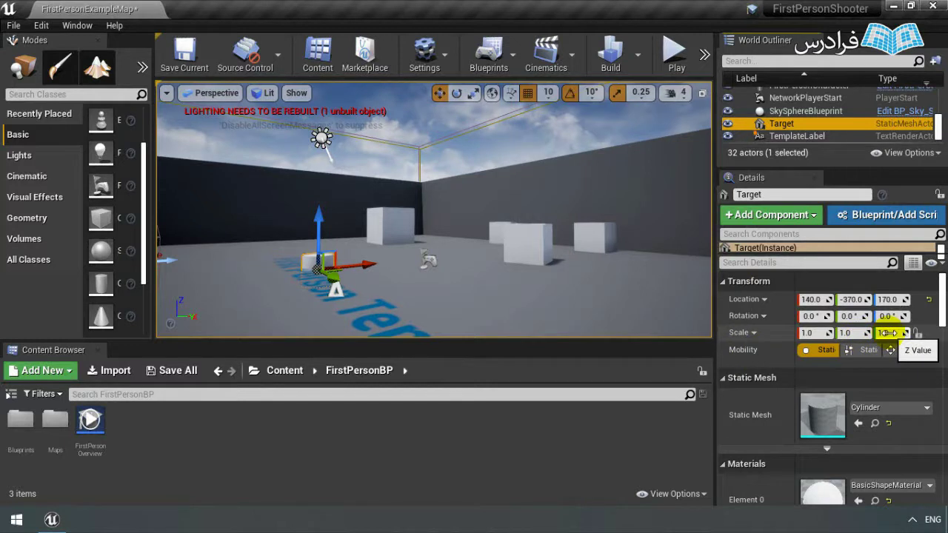
# Set the Target's Z scale to 4.0, stretching it into a tall column.
pyautogui.click(887, 332)
pyautogui.write('4')
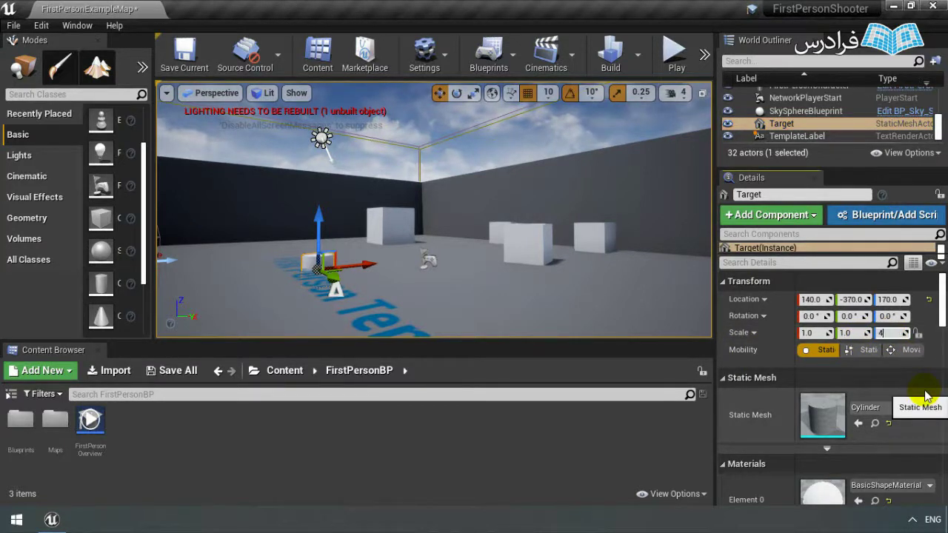
pyautogui.press('Return')
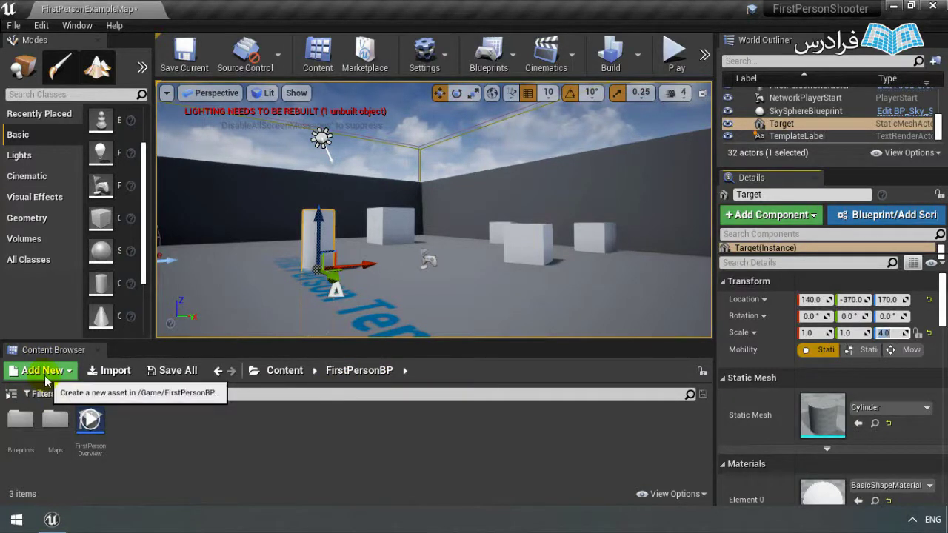
pyautogui.click(46, 376)
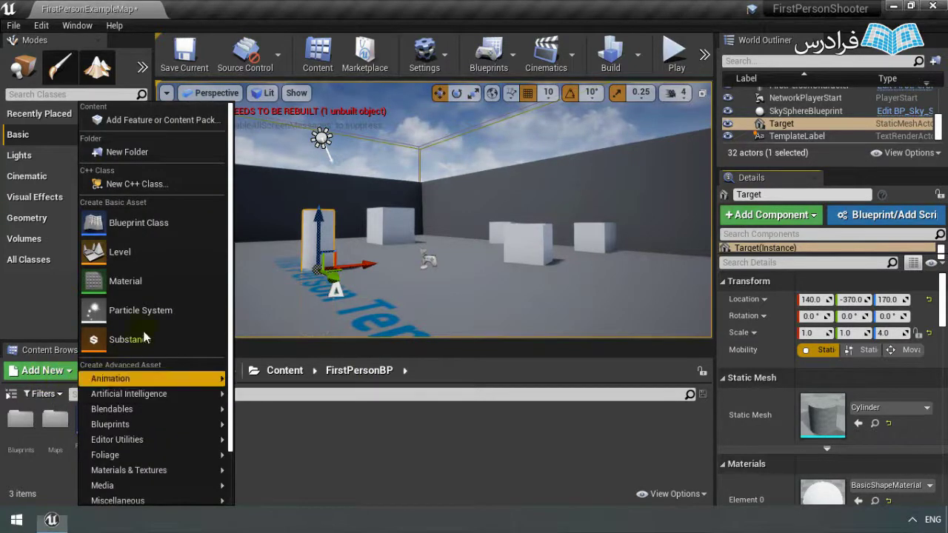
# Create a new folder named 'Materials' in FirstPersonBP and open it.
pyautogui.click(158, 152)
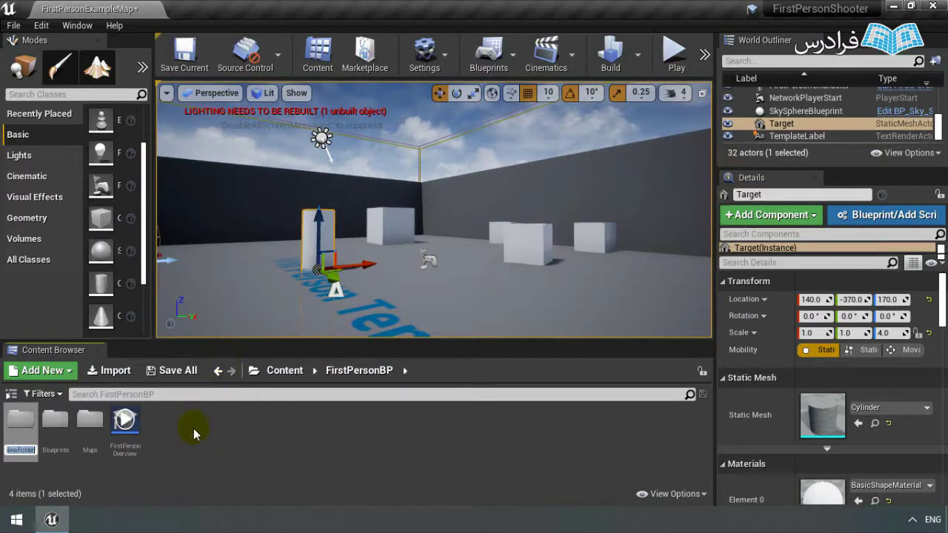
pyautogui.write('Materials')
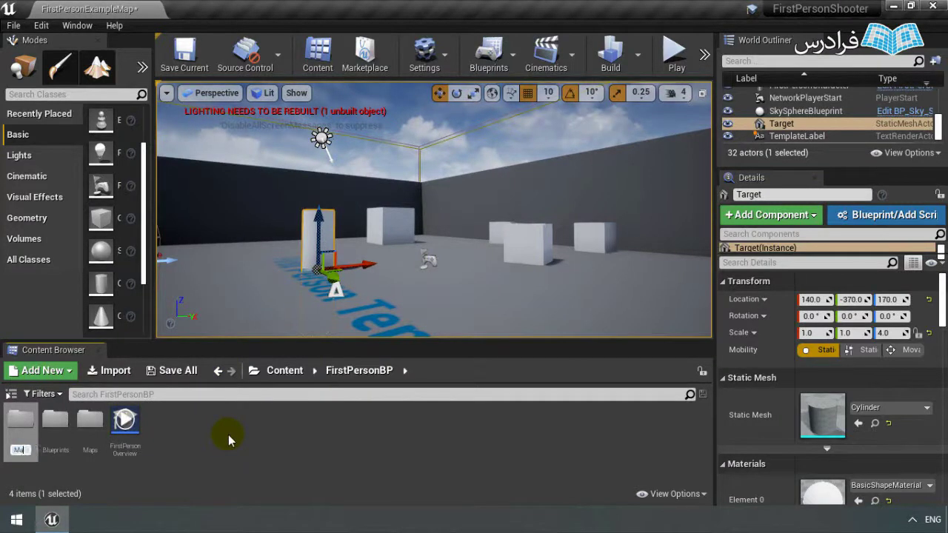
pyautogui.press('Return')
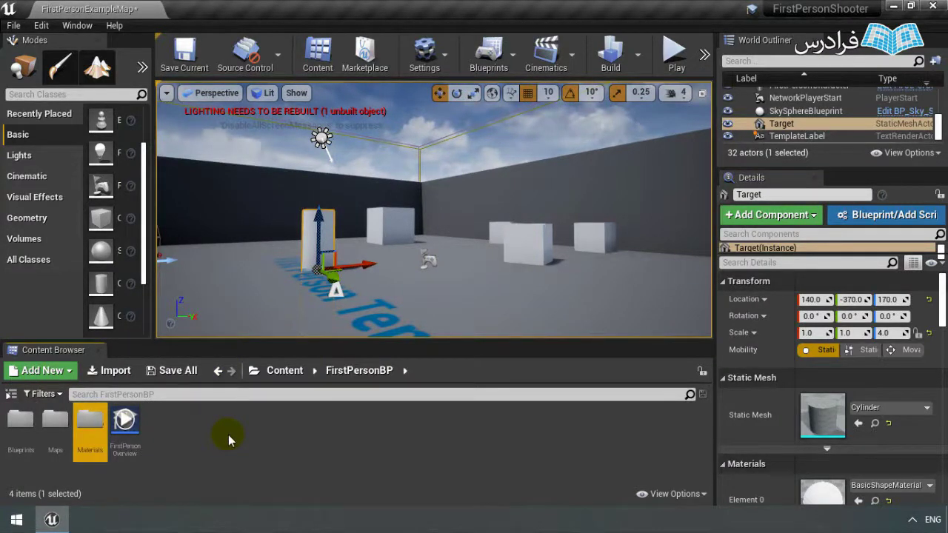
pyautogui.doubleClick(96, 426)
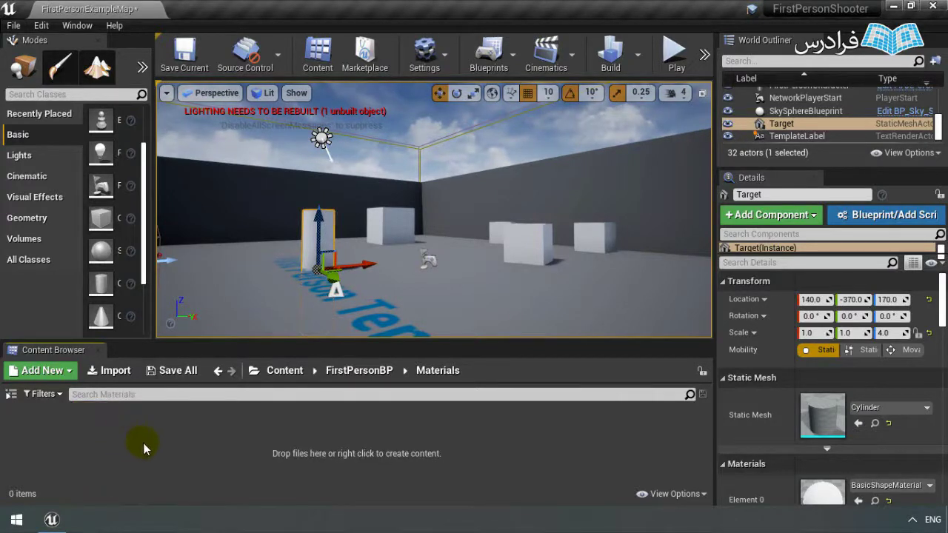
# Create a new material named 'TargetRed' in the Materials folder.
pyautogui.click(57, 375)
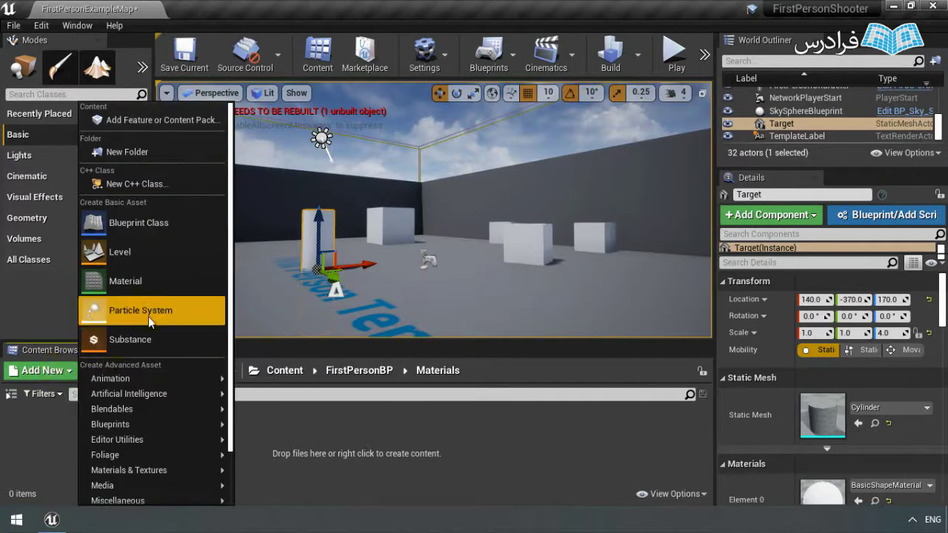
pyautogui.click(155, 294)
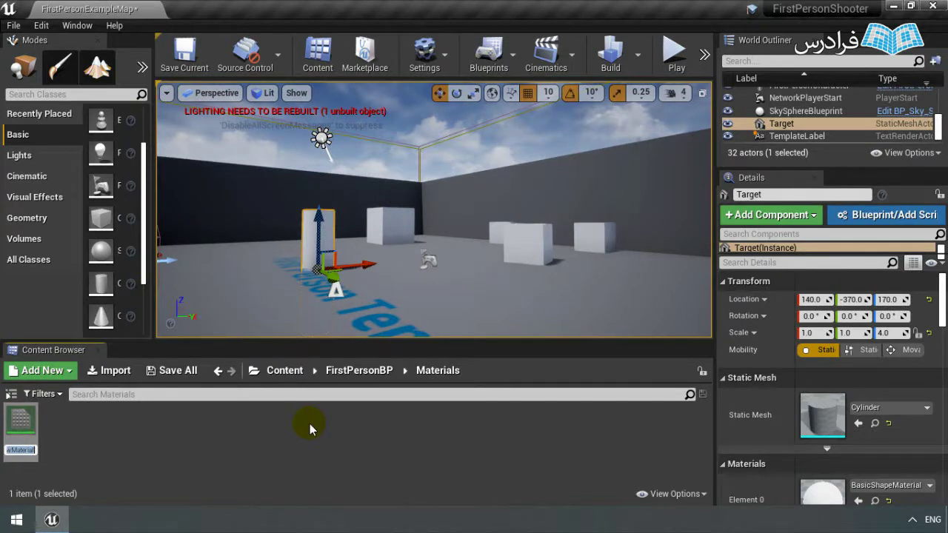
pyautogui.write('TargetRed')
pyautogui.press('Return')
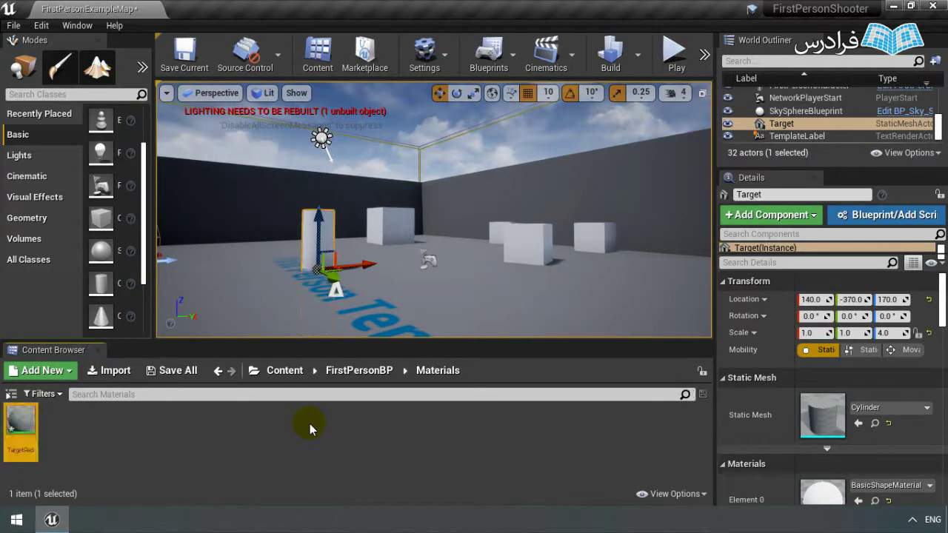
# Open TargetRed in the Material Editor and pan and zoom its graph around the output node.
pyautogui.doubleClick(26, 427)
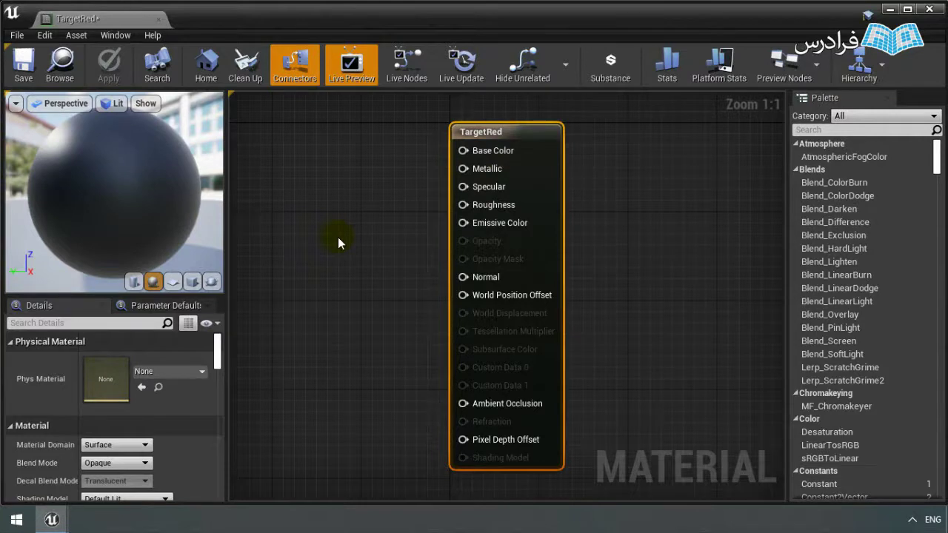
pyautogui.moveTo(338, 237)
pyautogui.mouseDown(button='right')
pyautogui.moveTo(376, 239)
pyautogui.moveTo(357, 257)
pyautogui.mouseUp(button='right')
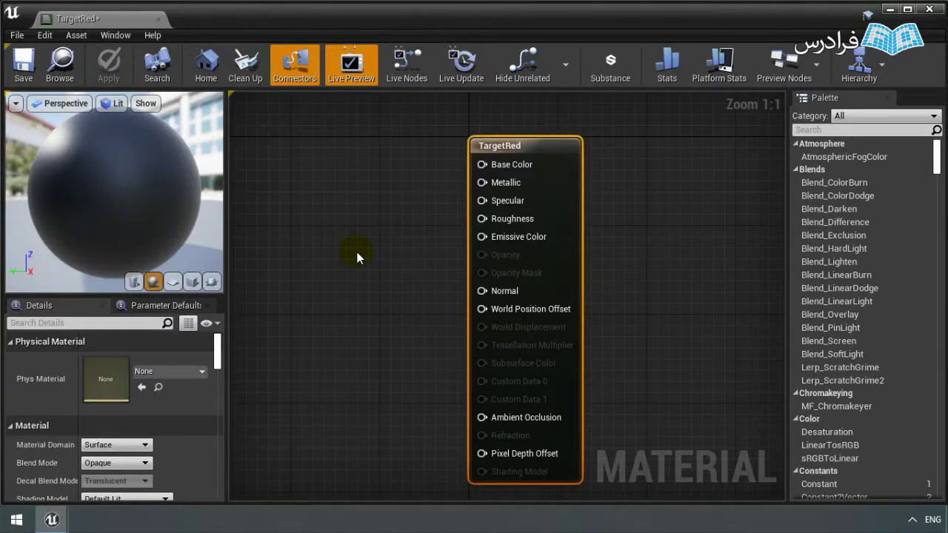
pyautogui.scroll(-2, 357, 257)
pyautogui.scroll(1, 357, 257)
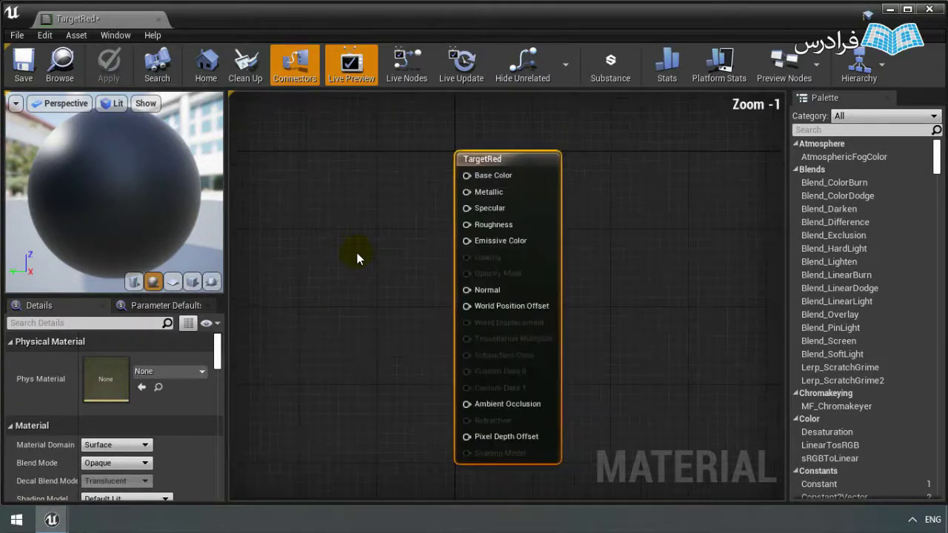
pyautogui.scroll(1, 357, 257)
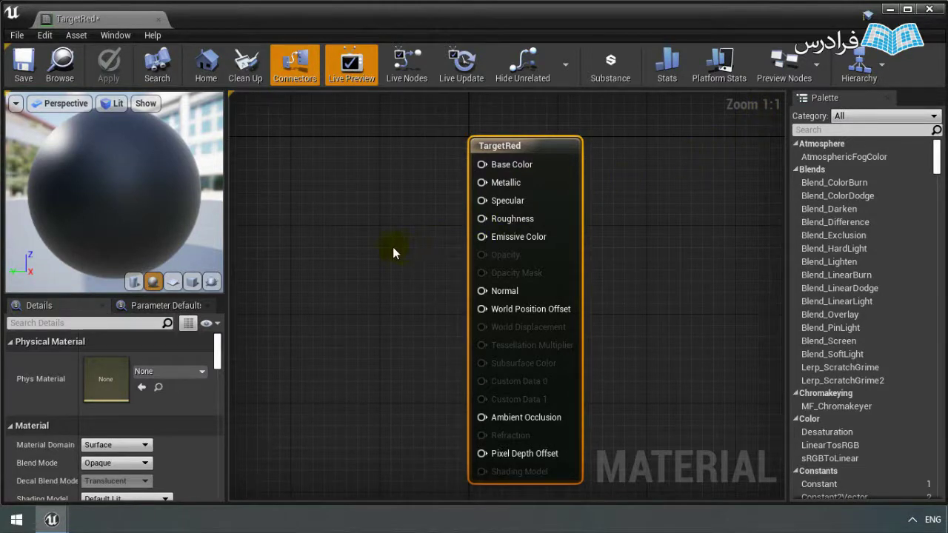
pyautogui.scroll(1, 393, 248)
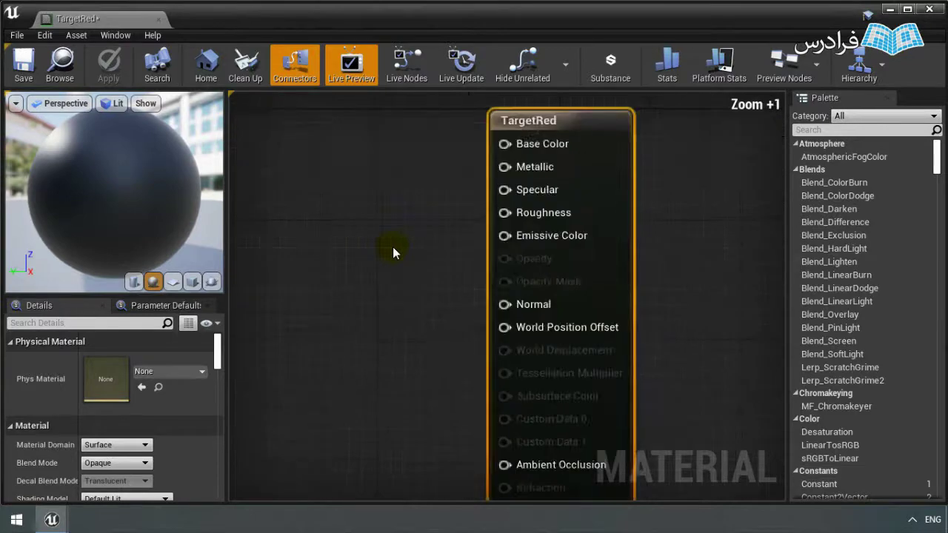
pyautogui.scroll(1, 392, 248)
pyautogui.scroll(1, 393, 247)
pyautogui.scroll(1, 392, 248)
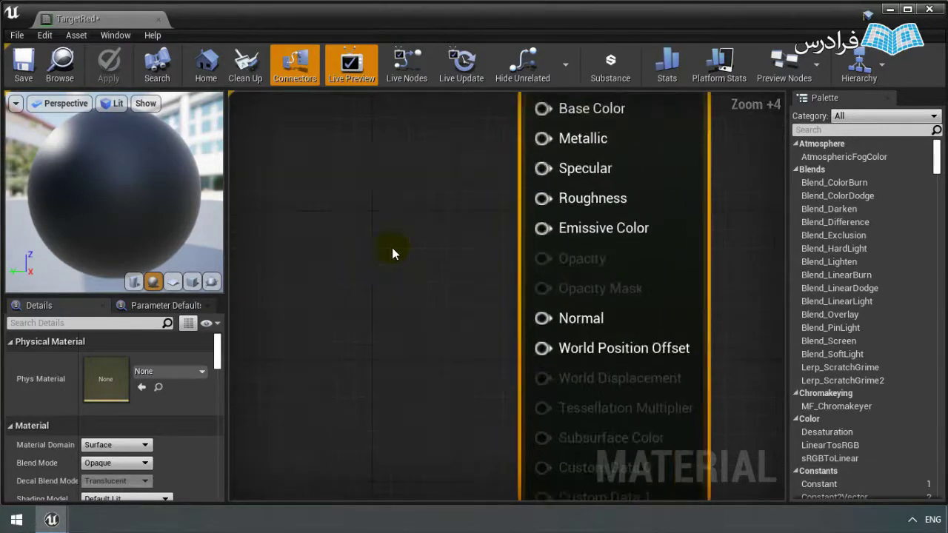
pyautogui.scroll(-2, 392, 247)
pyautogui.scroll(-1, 392, 249)
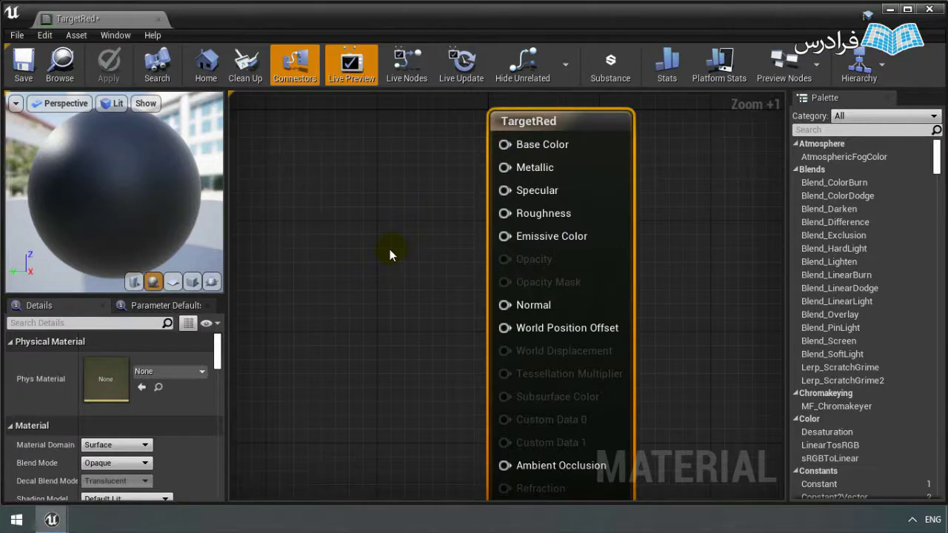
# Add a VectorParameter node to the TargetRed graph by searching 'vectorp'.
pyautogui.rightClick(344, 231)
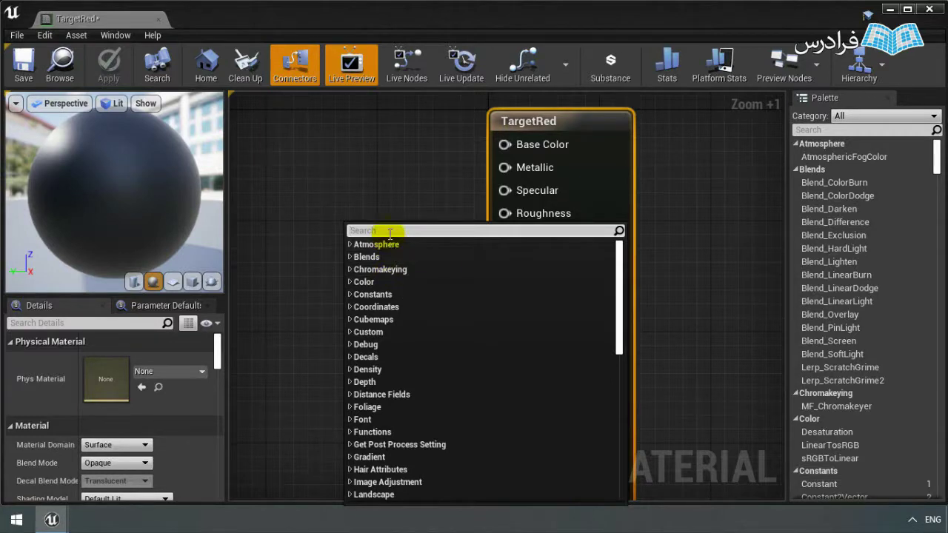
pyautogui.write('ve')
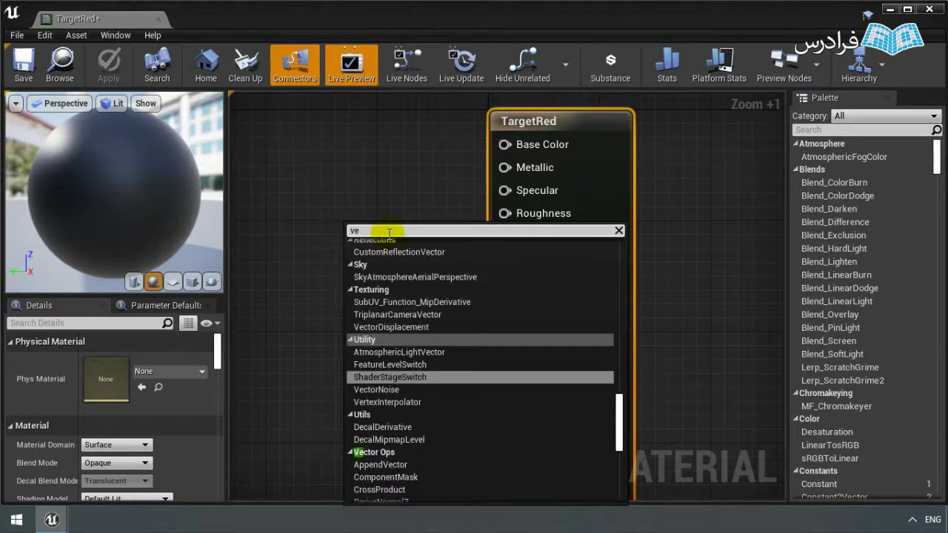
pyautogui.write('ctor')
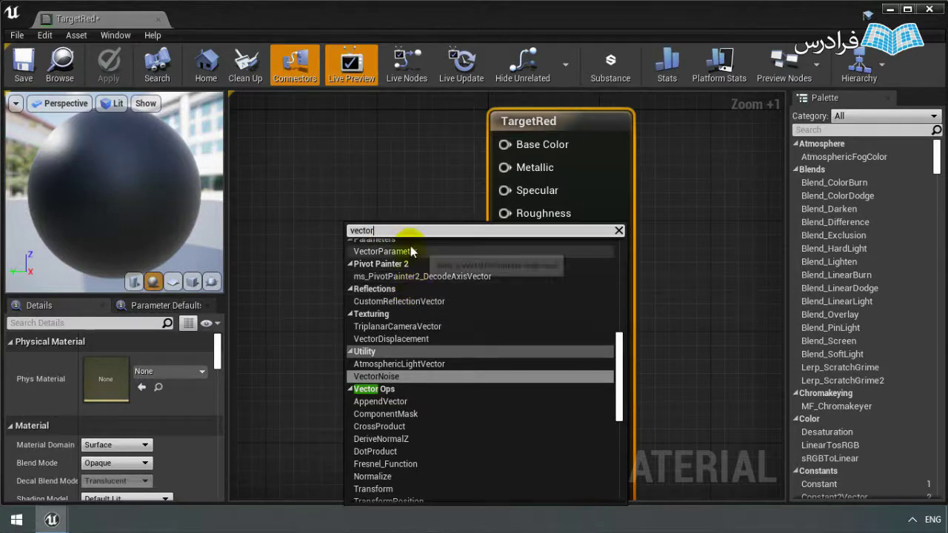
pyautogui.write('p')
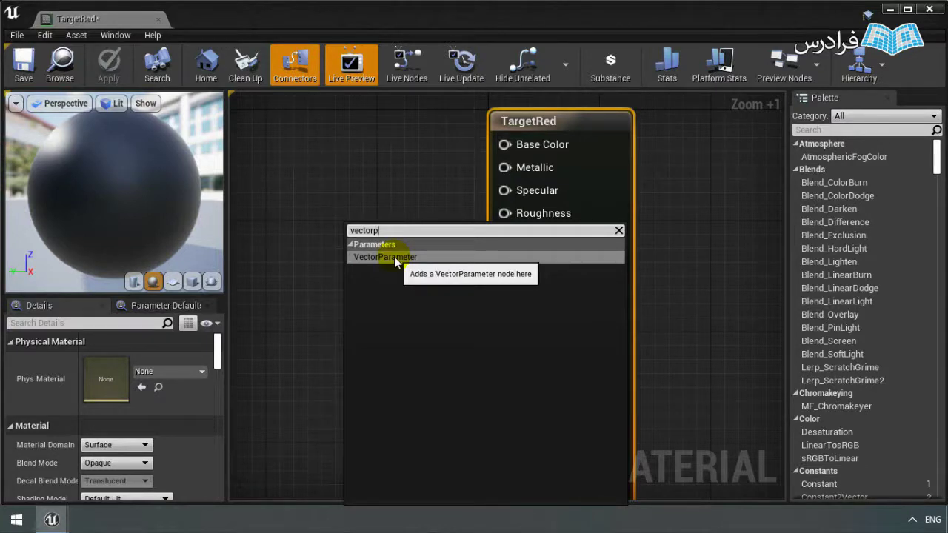
pyautogui.click(394, 256)
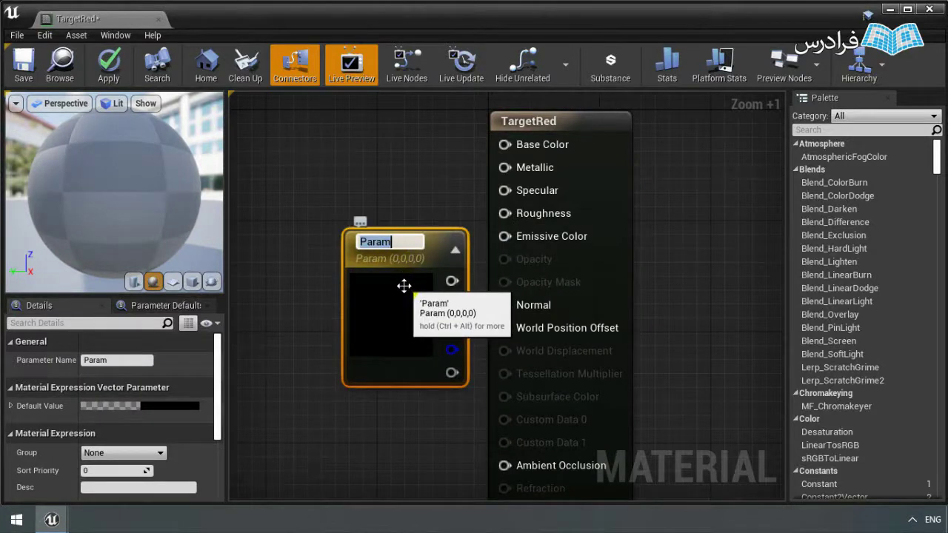
# Keep the node name Param and set its default colour to pure red (R 1).
pyautogui.press('Return')
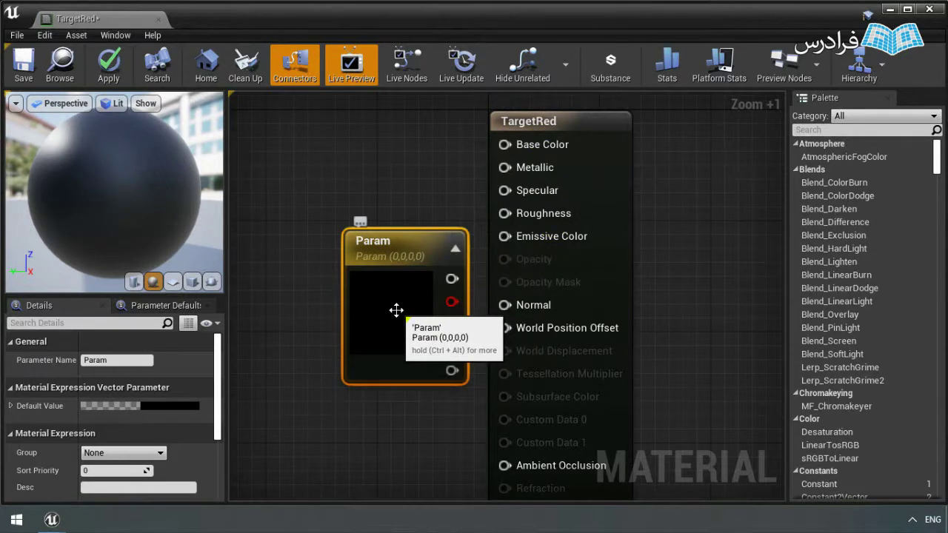
pyautogui.doubleClick(396, 310)
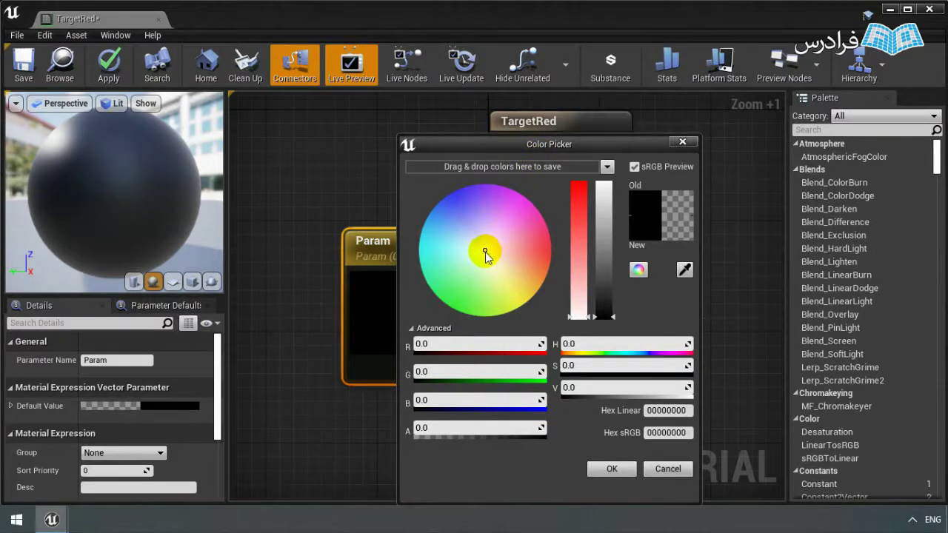
pyautogui.moveTo(485, 251); pyautogui.dragTo(523, 246)
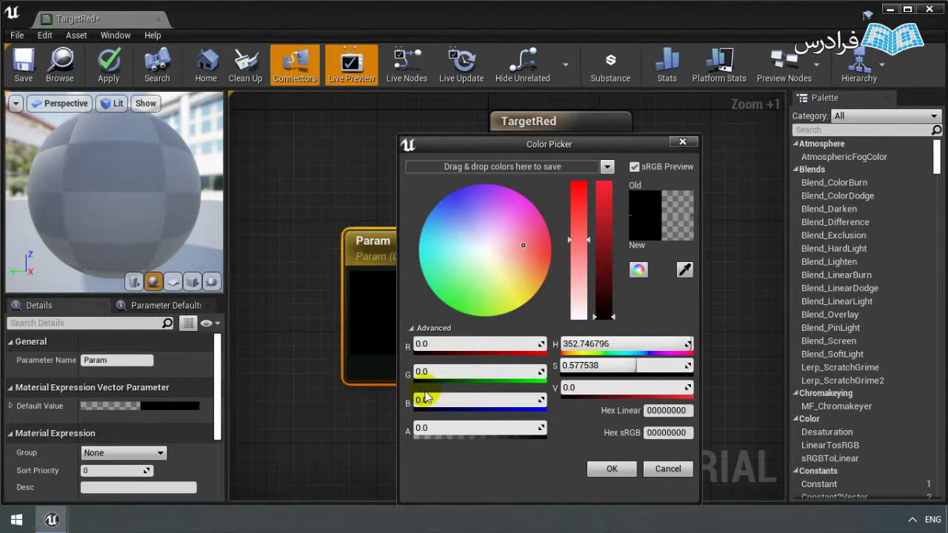
pyautogui.click(443, 344)
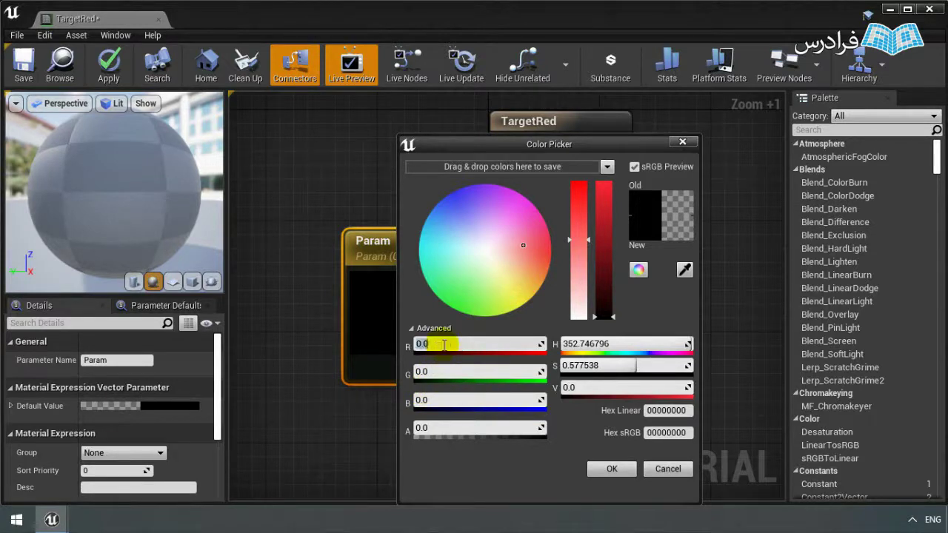
pyautogui.write('1')
pyautogui.press('Tab')
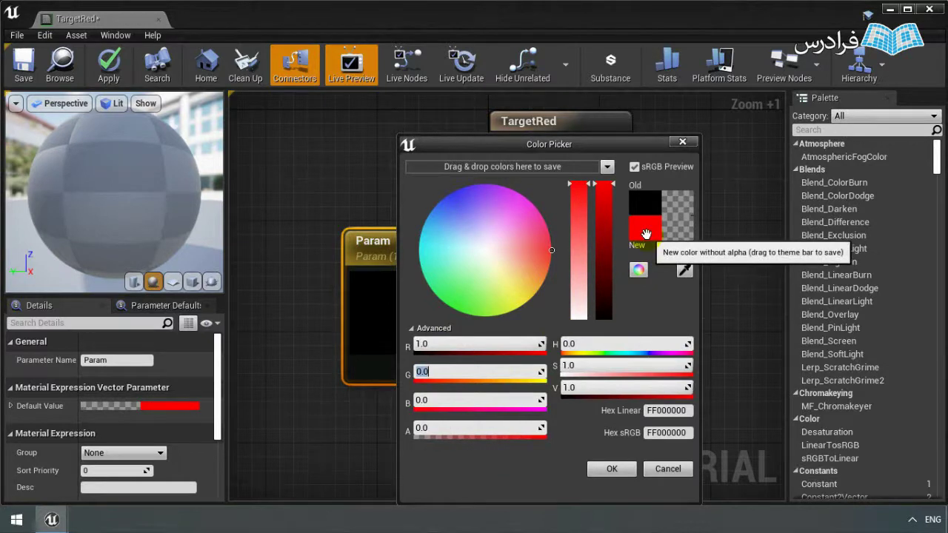
pyautogui.click(615, 470)
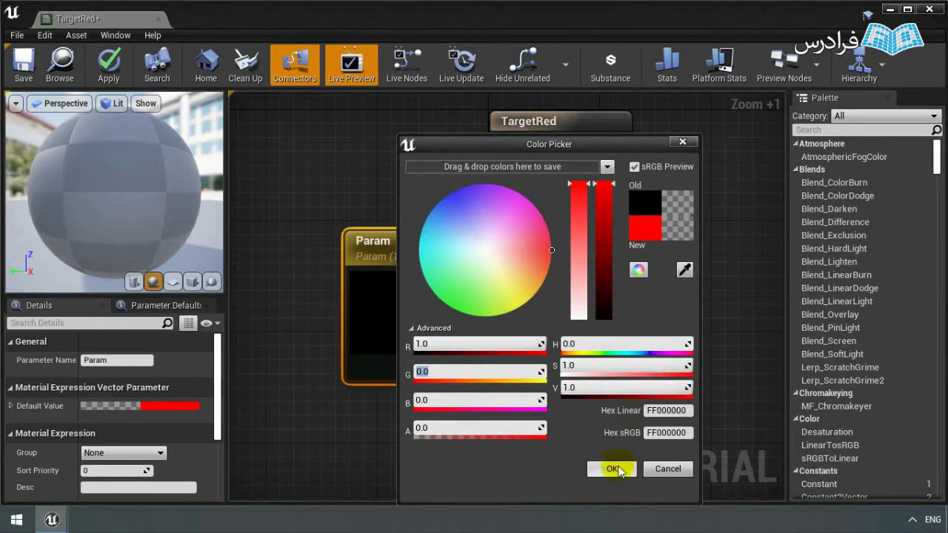
pyautogui.click(615, 470)
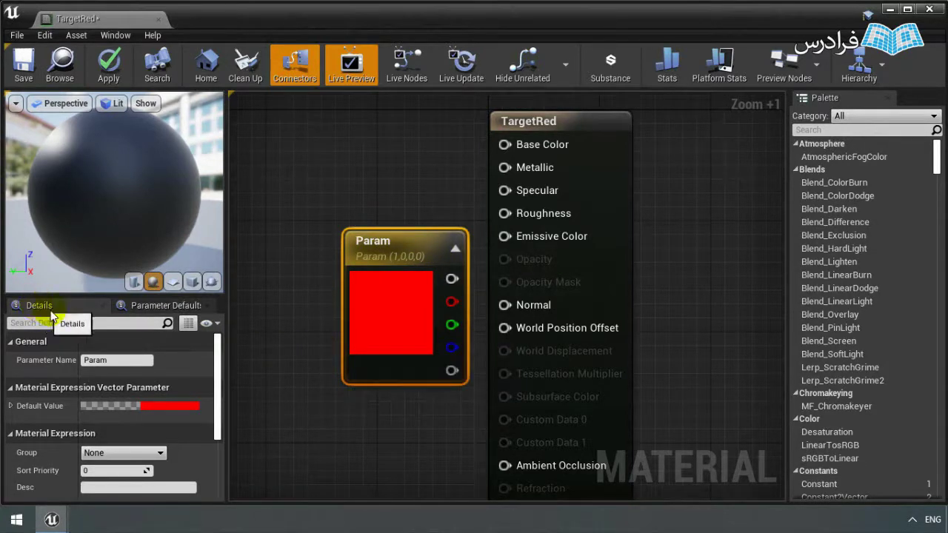
# Rename the red vector parameter to Color and shift its node up and left.
pyautogui.click(111, 360)
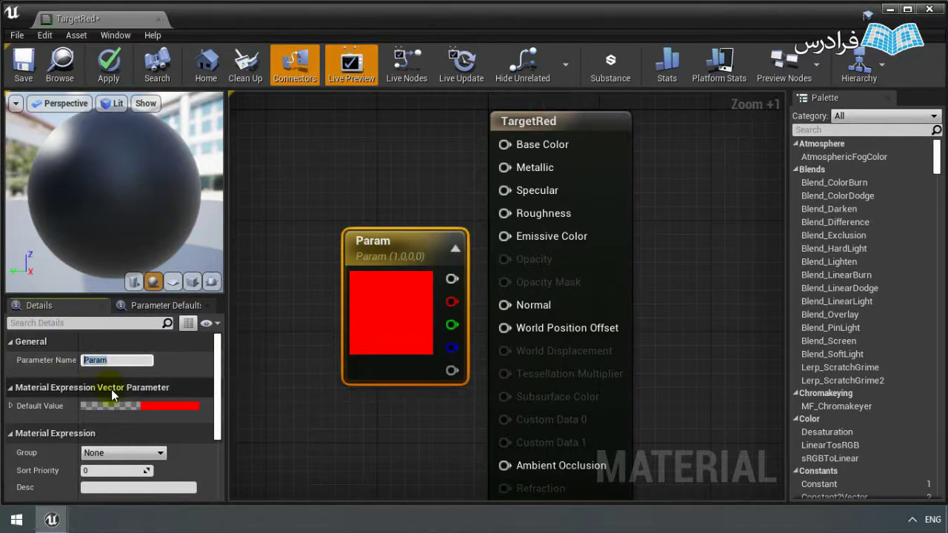
pyautogui.write('Colo')
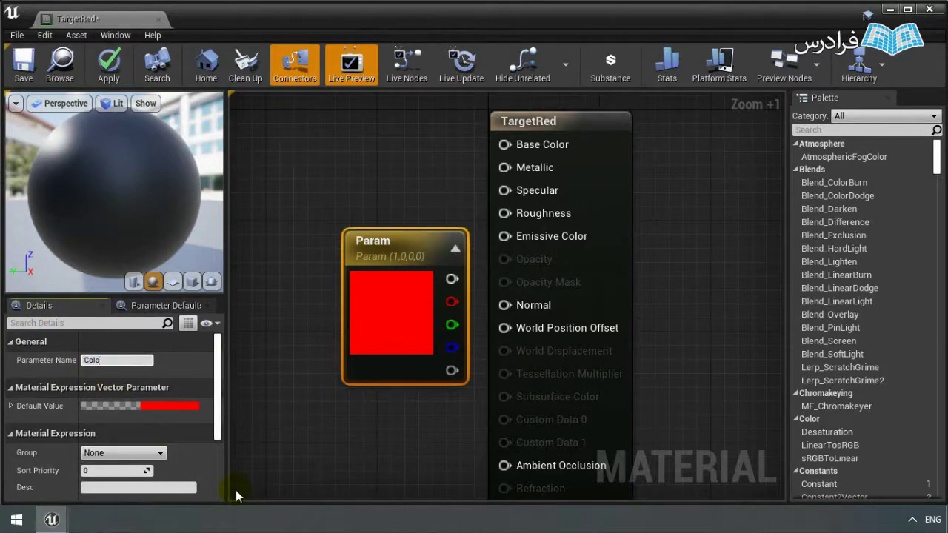
pyautogui.write('r')
pyautogui.press('Return')
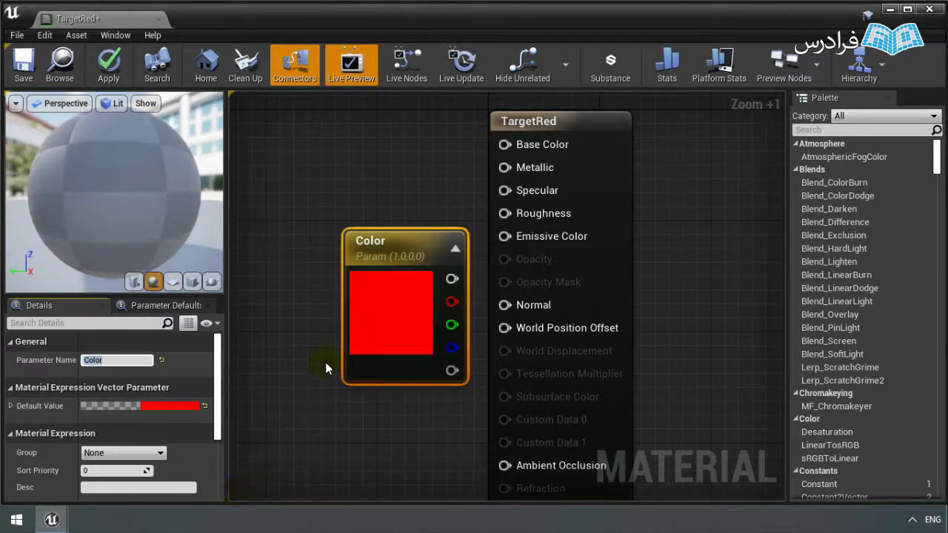
pyautogui.moveTo(366, 249); pyautogui.dragTo(317, 226)
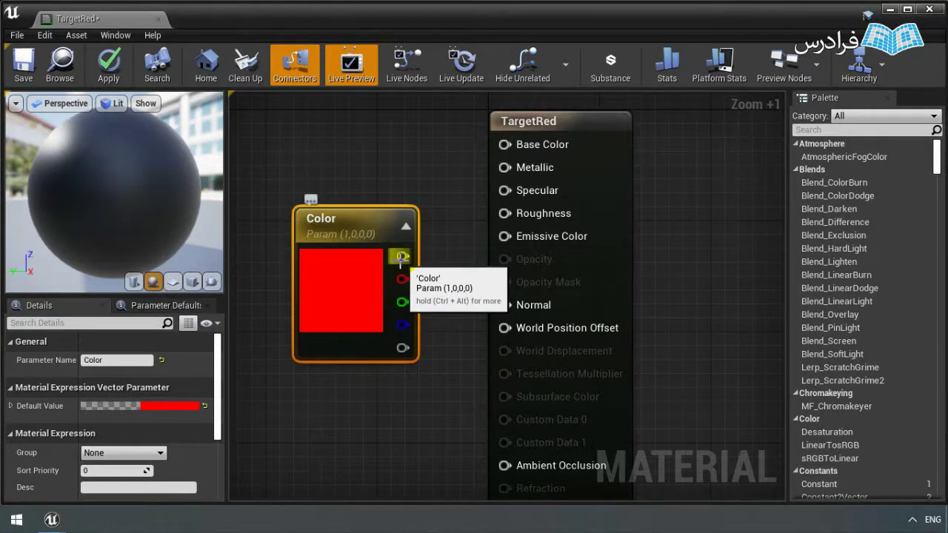
# Wire the Color node's RGB output into TargetRed's Base Color input.
pyautogui.moveTo(401, 257)
pyautogui.mouseDown()
pyautogui.moveTo(435, 255)
pyautogui.moveTo(503, 148)
pyautogui.mouseUp()
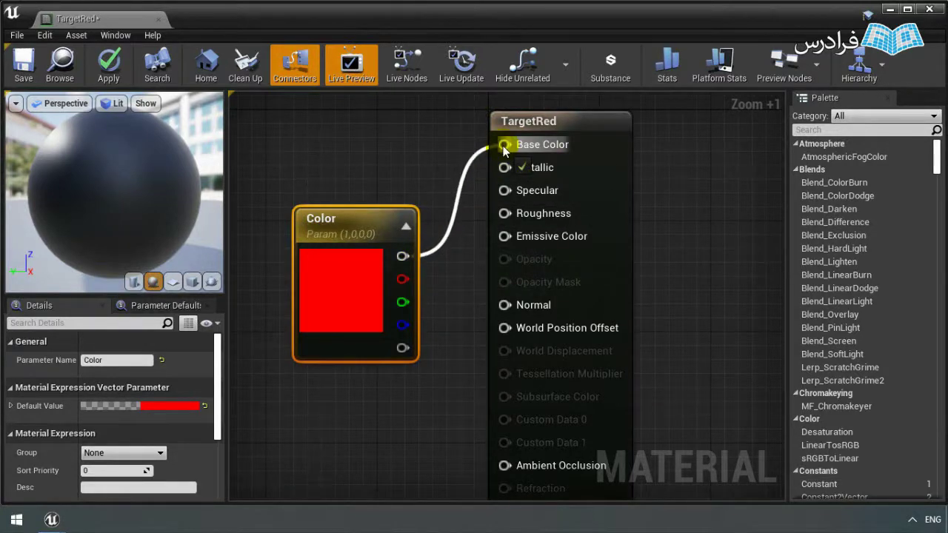
pyautogui.moveTo(504, 148); pyautogui.dragTo(504, 147)
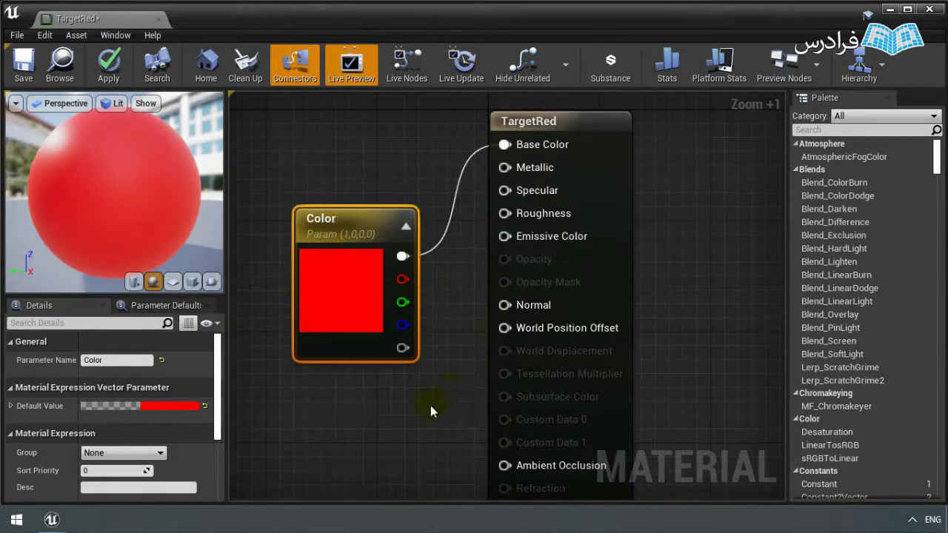
# Add a scalar parameter named Metalic with a default value of 0.1.
pyautogui.rightClick(299, 443)
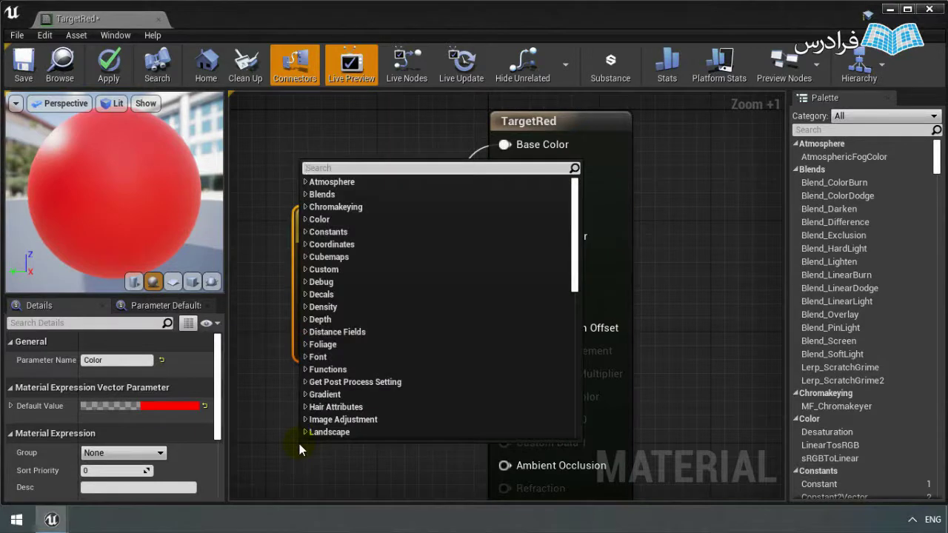
pyautogui.write('scalar')
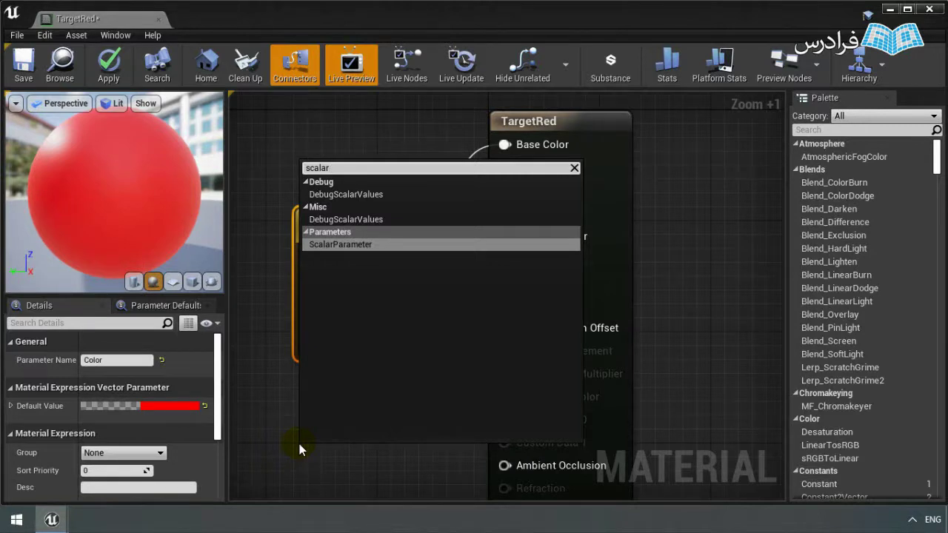
pyautogui.click(336, 244)
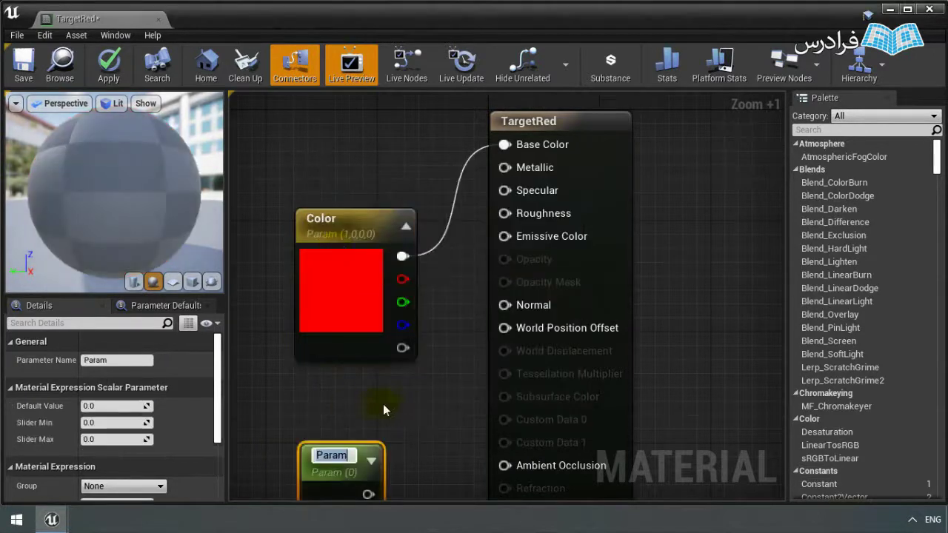
pyautogui.moveTo(366, 377); pyautogui.dragTo(366, 306, button='right')
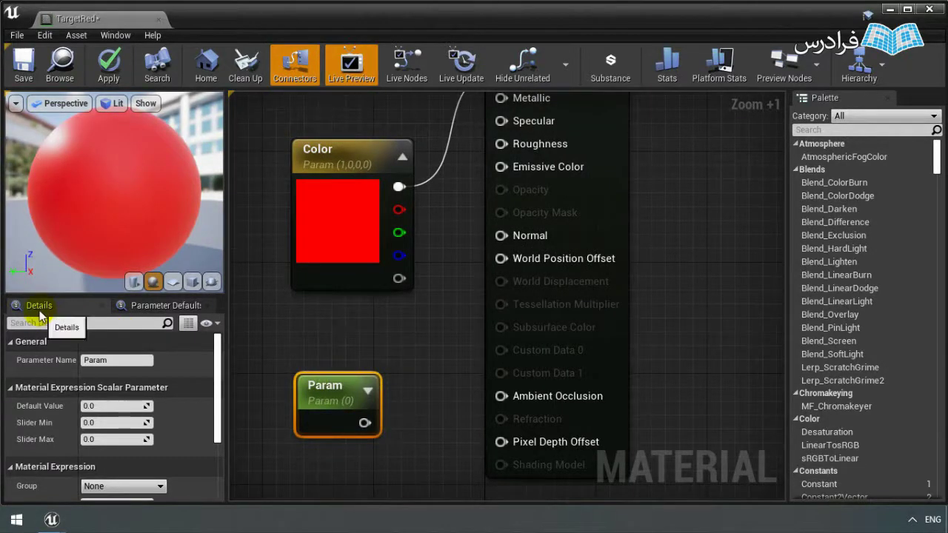
pyautogui.click(92, 360)
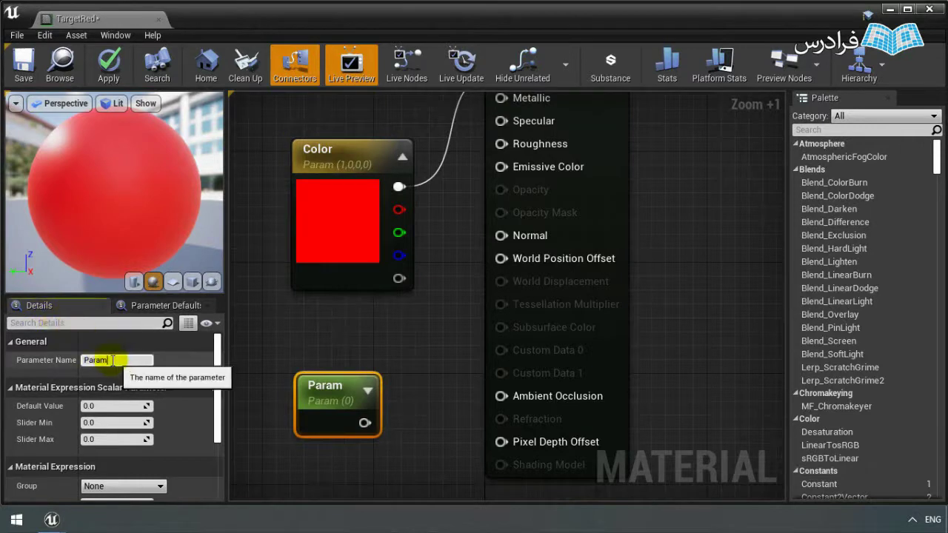
pyautogui.write('Metalic')
pyautogui.press('Return')
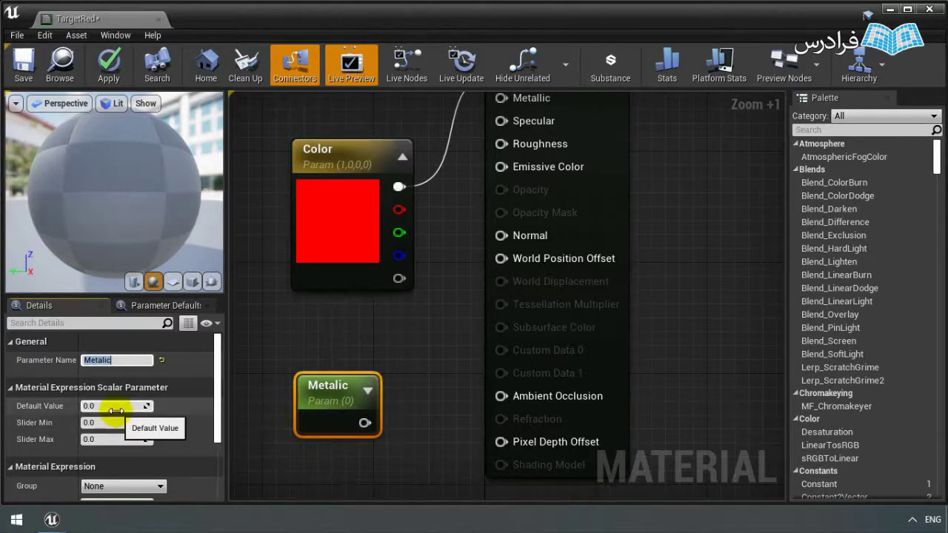
pyautogui.click(116, 408)
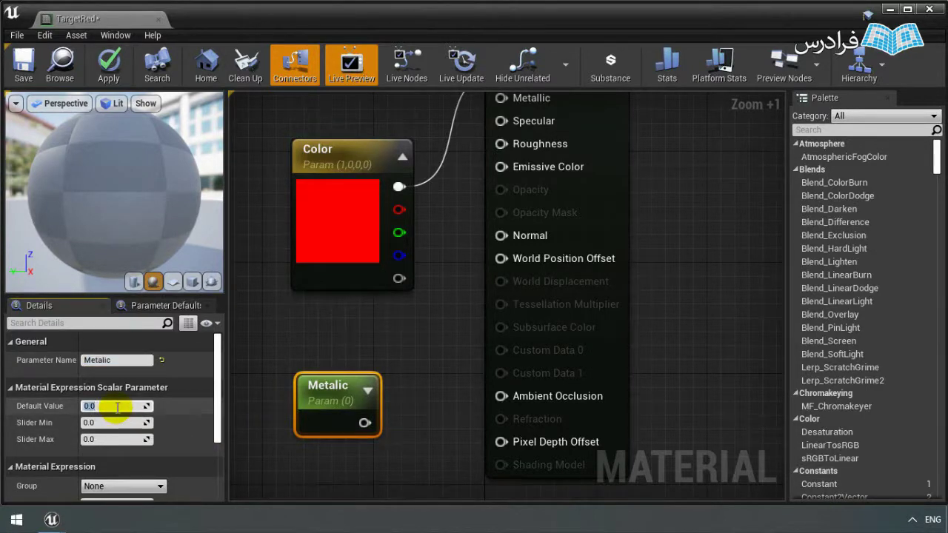
pyautogui.write('0.1')
pyautogui.press('Return')
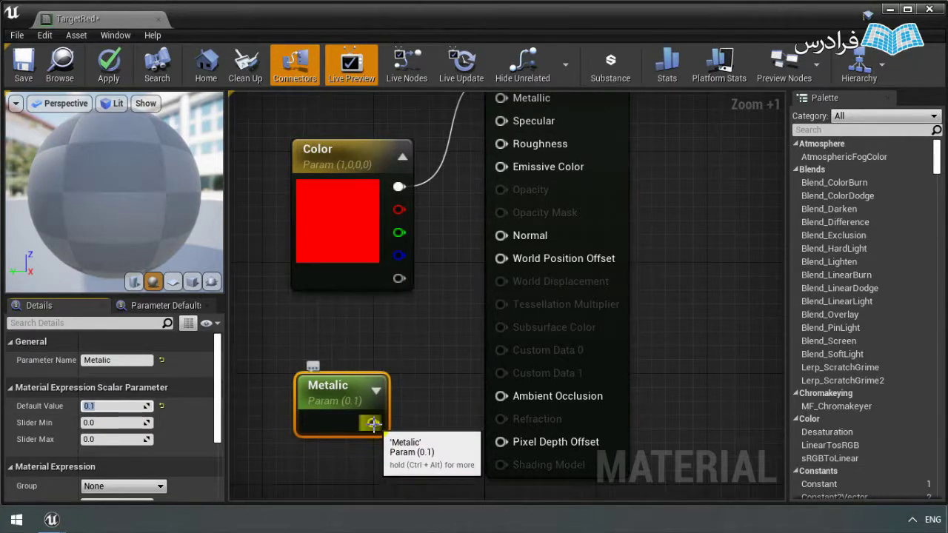
# Connect Metalic to TargetRed's Metallic input and move the Color node up beside TargetRed.
pyautogui.moveTo(372, 423)
pyautogui.mouseDown()
pyautogui.moveTo(407, 425)
pyautogui.moveTo(499, 103)
pyautogui.moveTo(506, 315)
pyautogui.mouseUp()
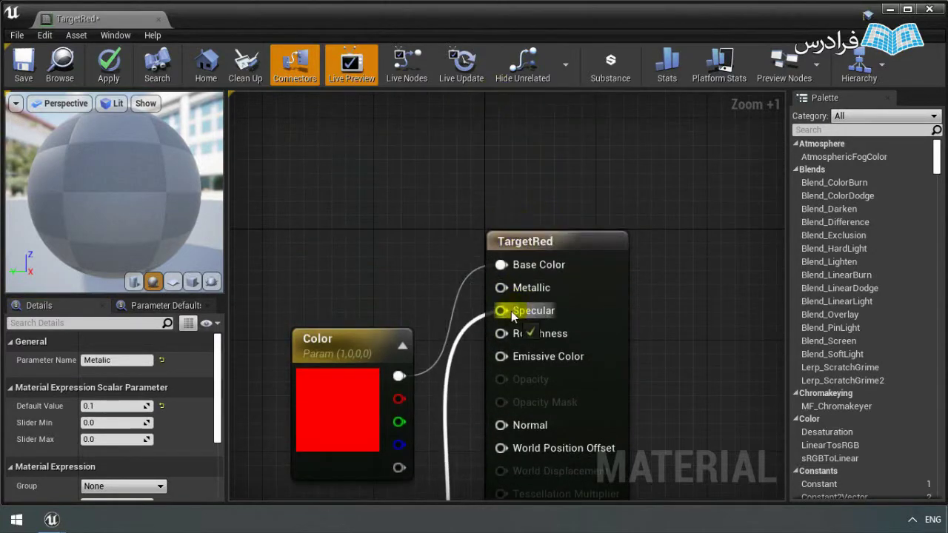
pyautogui.moveTo(506, 313); pyautogui.dragTo(506, 290)
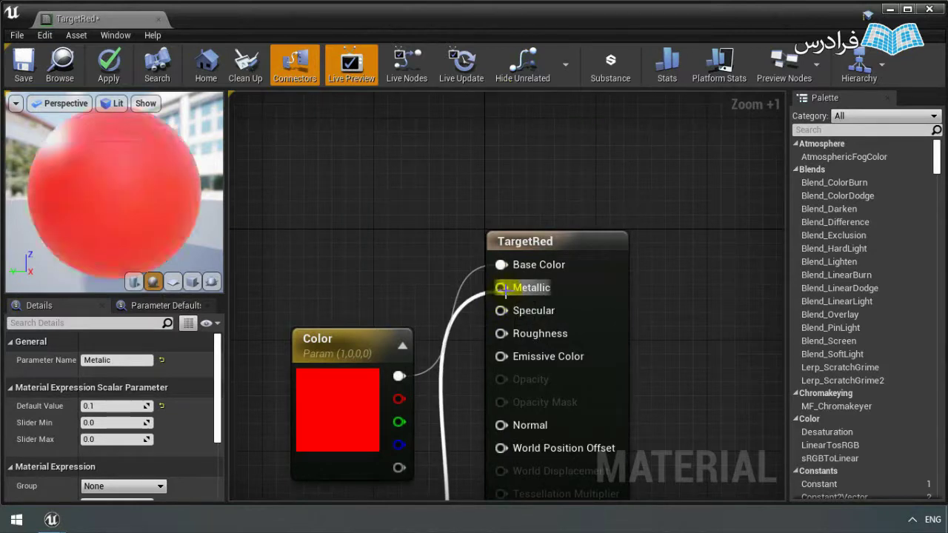
pyautogui.moveTo(372, 336); pyautogui.dragTo(360, 251)
pyautogui.scroll(-1, 704, 294)
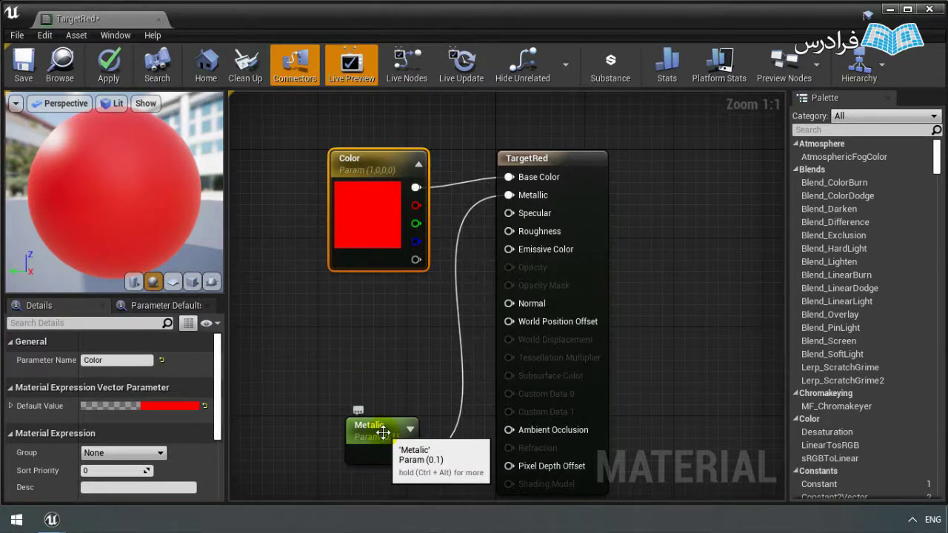
# Duplicate the Metalic node below the original and rename the copy Roughness.
pyautogui.moveTo(383, 432); pyautogui.dragTo(360, 372)
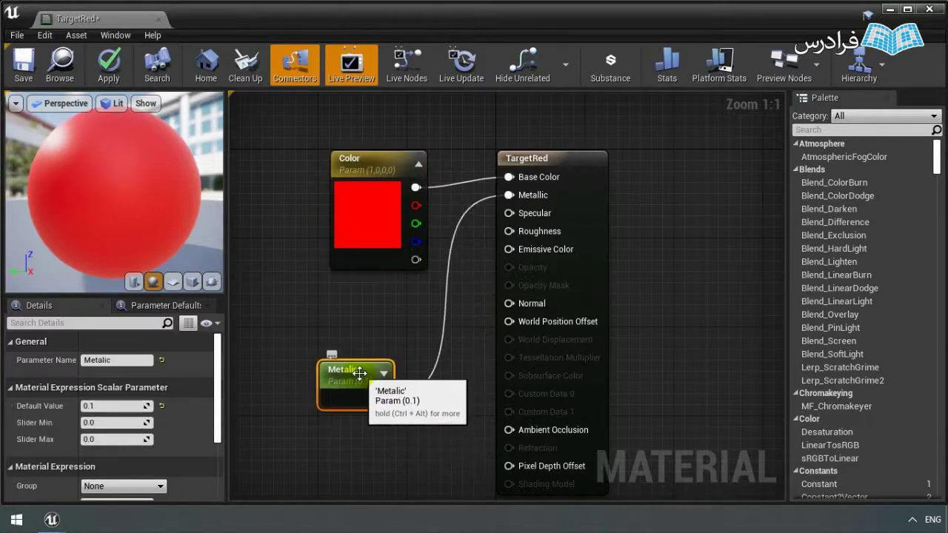
pyautogui.rightClick(360, 373)
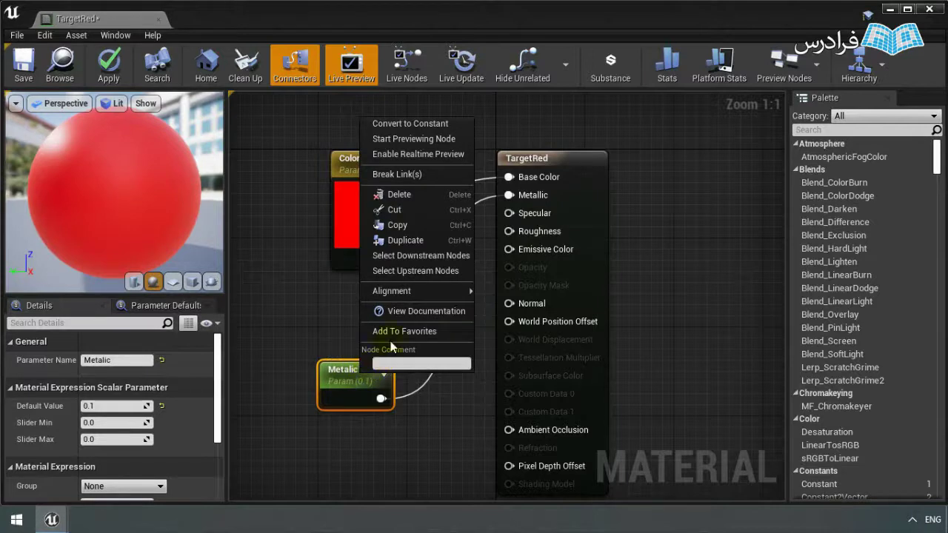
pyautogui.moveTo(399, 291)
pyautogui.click(414, 247)
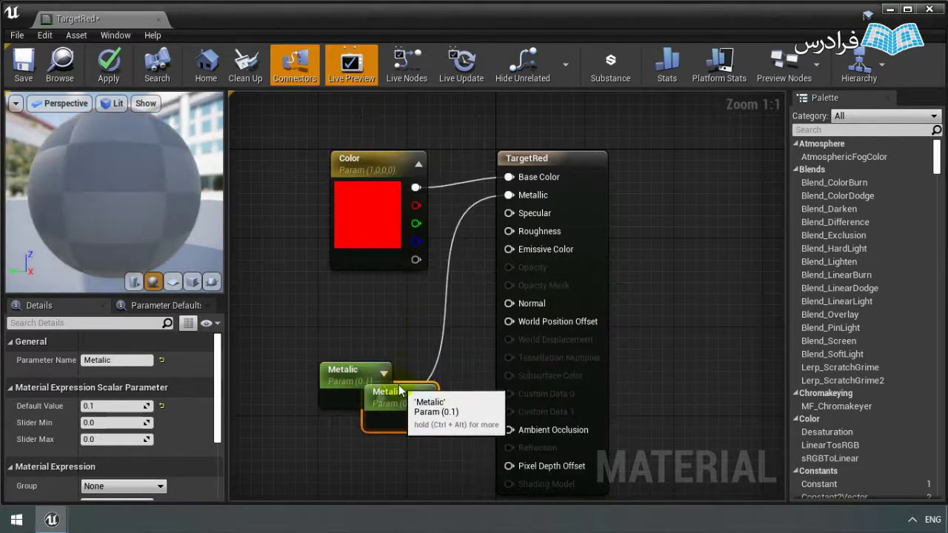
pyautogui.moveTo(396, 388)
pyautogui.mouseDown()
pyautogui.moveTo(371, 437)
pyautogui.moveTo(350, 445)
pyautogui.mouseUp()
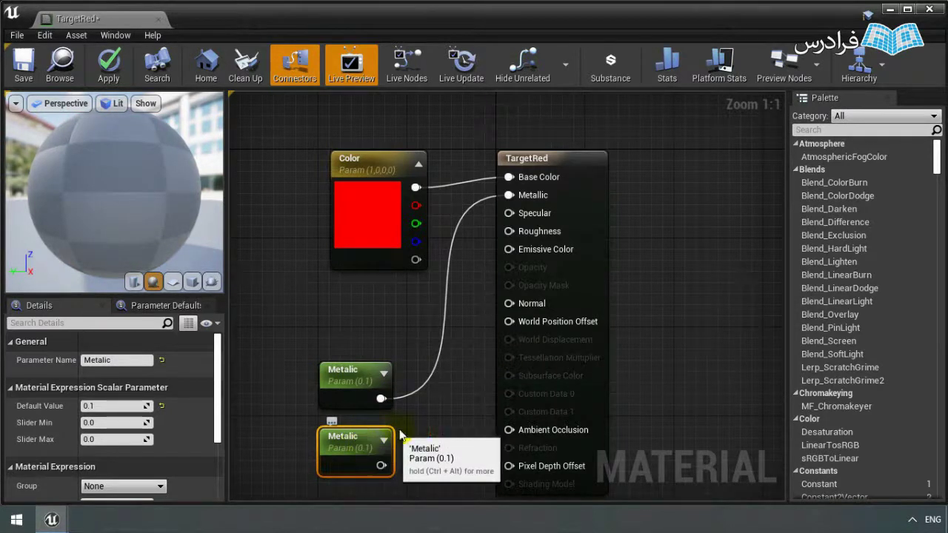
pyautogui.moveTo(358, 441); pyautogui.dragTo(438, 334, button='right')
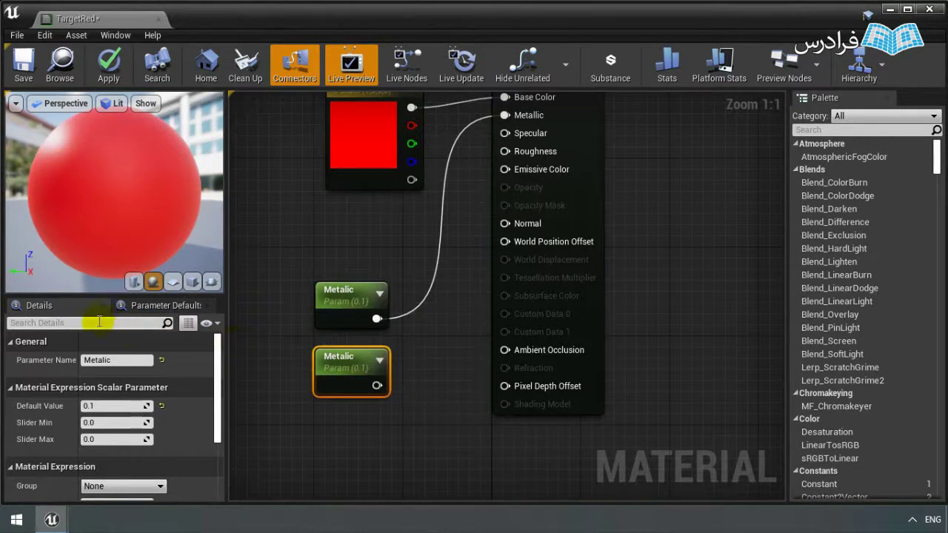
pyautogui.click(122, 362)
pyautogui.press('BackSpace')
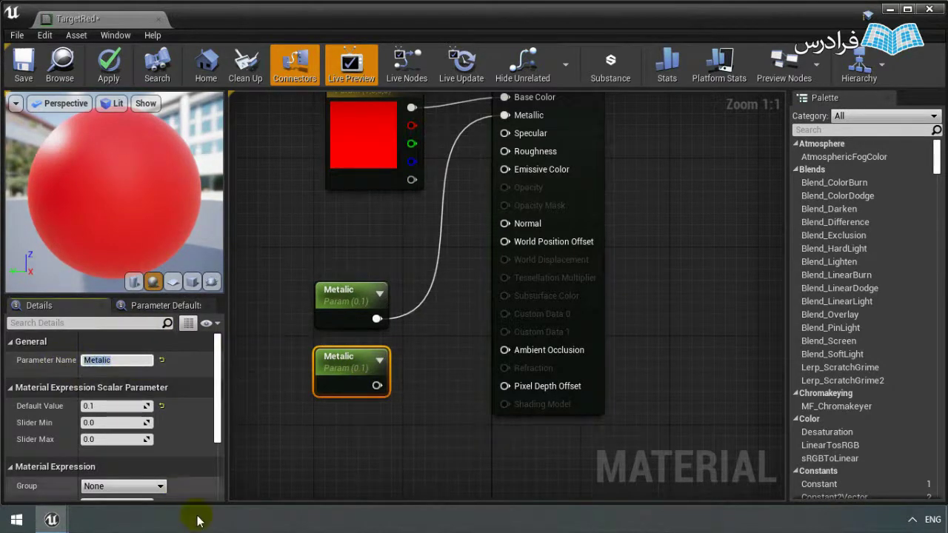
pyautogui.write('Roo')
pyautogui.press('BackSpace')
pyautogui.write('ughness')
pyautogui.press('Return')
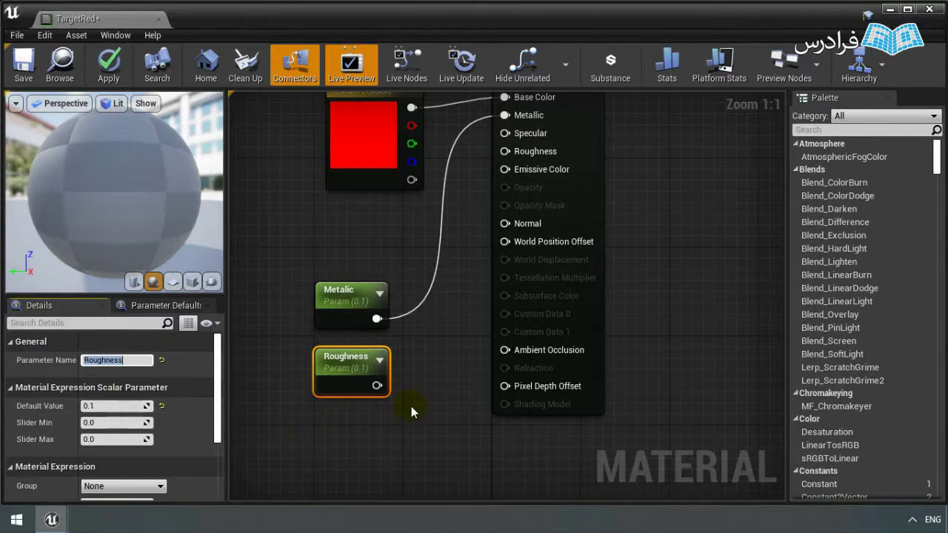
# Wire the Roughness parameter into TargetRed's Roughness input.
pyautogui.moveTo(412, 404); pyautogui.dragTo(406, 431, button='right')
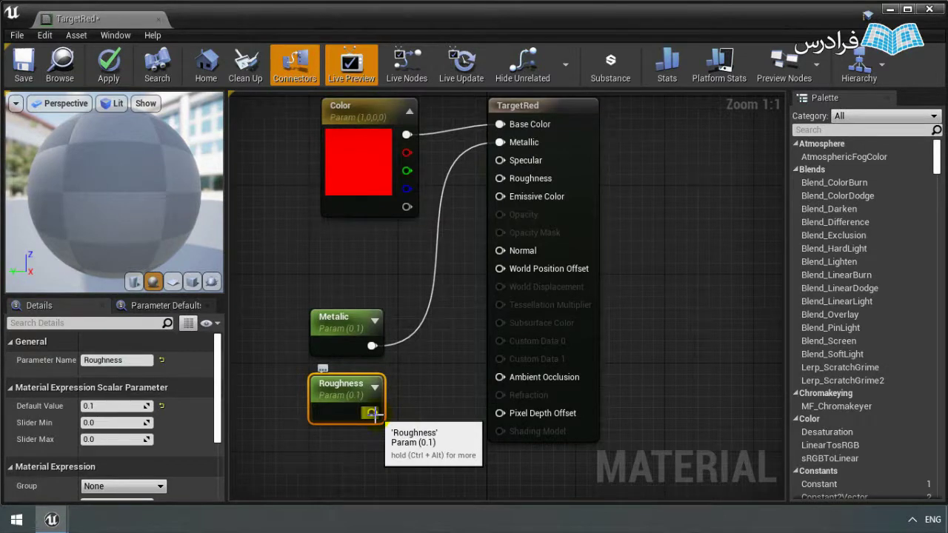
pyautogui.moveTo(373, 413); pyautogui.dragTo(380, 419)
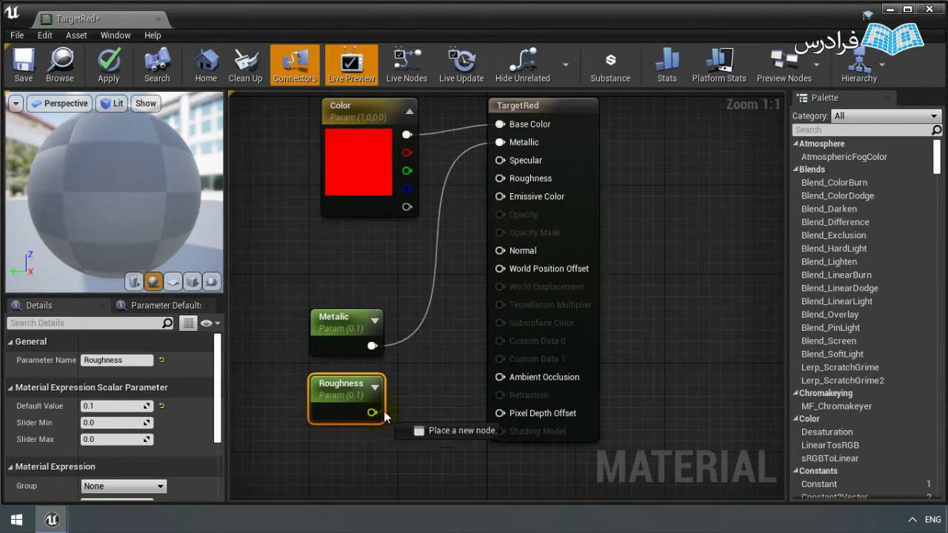
pyautogui.moveTo(380, 418)
pyautogui.mouseDown()
pyautogui.moveTo(478, 244)
pyautogui.moveTo(501, 178)
pyautogui.mouseUp()
pyautogui.moveTo(379, 326); pyautogui.dragTo(357, 315)
pyautogui.click(411, 410)
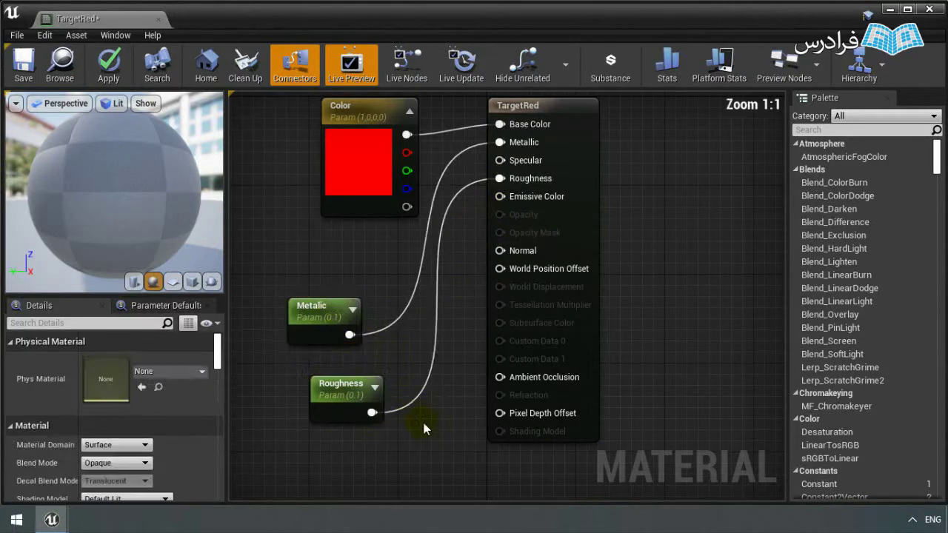
pyautogui.moveTo(423, 423); pyautogui.dragTo(420, 475, button='right')
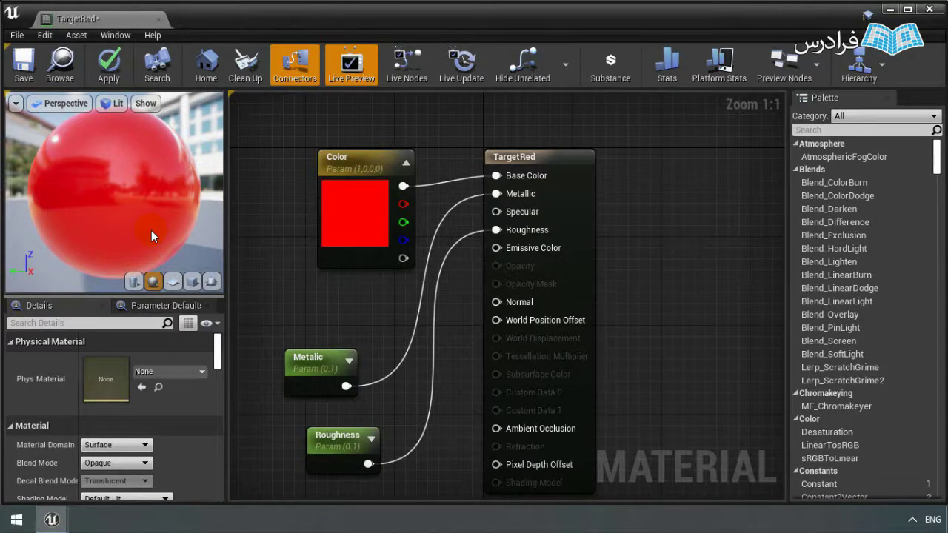
# Save the TargetRed material and close the material editor.
pyautogui.click(34, 59)
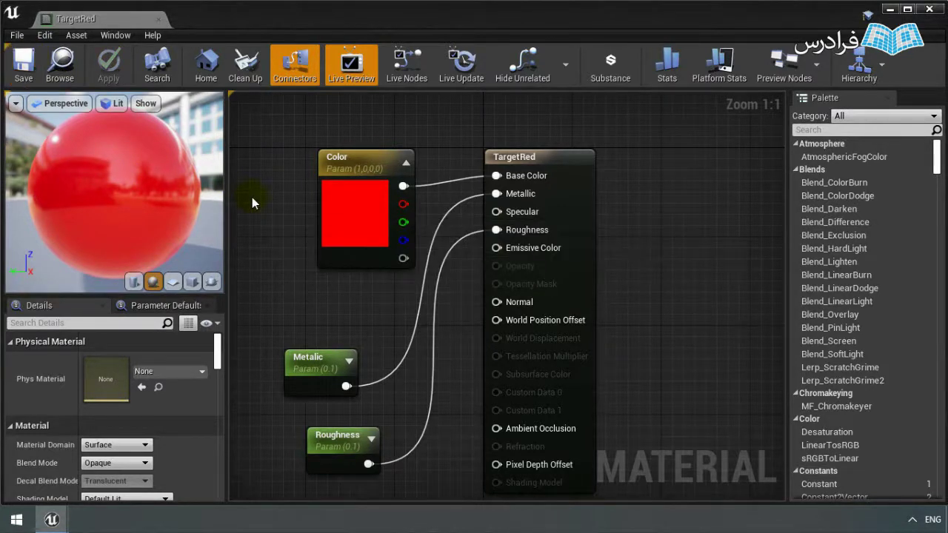
pyautogui.click(931, 10)
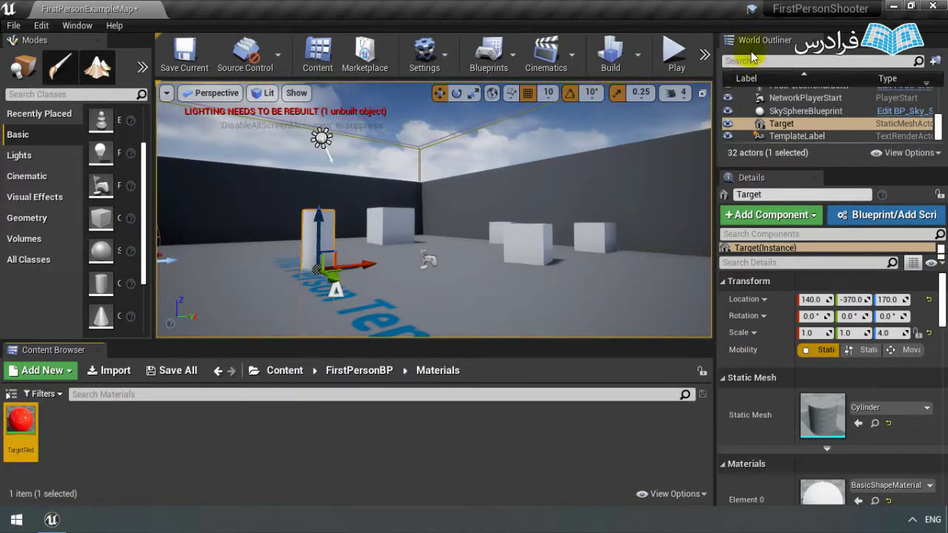
# Convert the Target actor into Target_Blueprint, saved in FirstPersonBP > Blueprints.
pyautogui.click(803, 126)
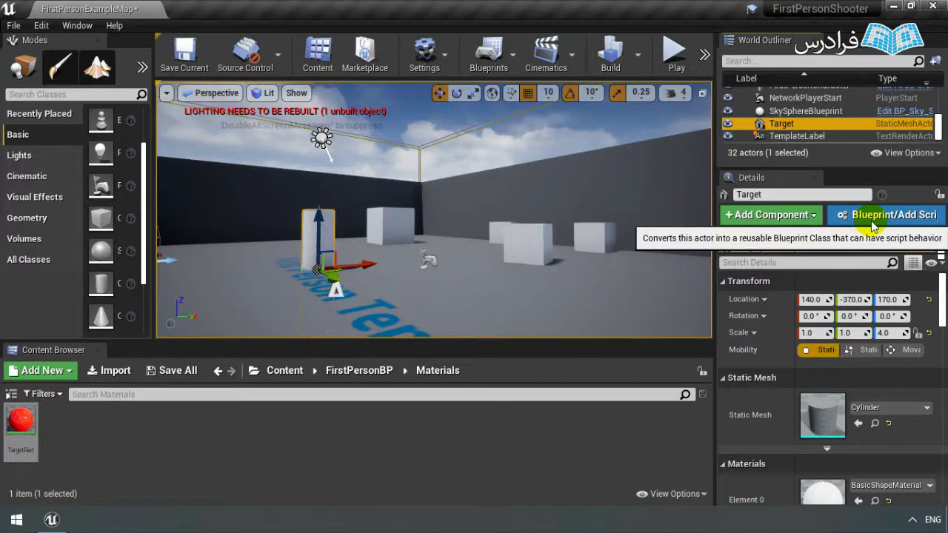
pyautogui.click(872, 222)
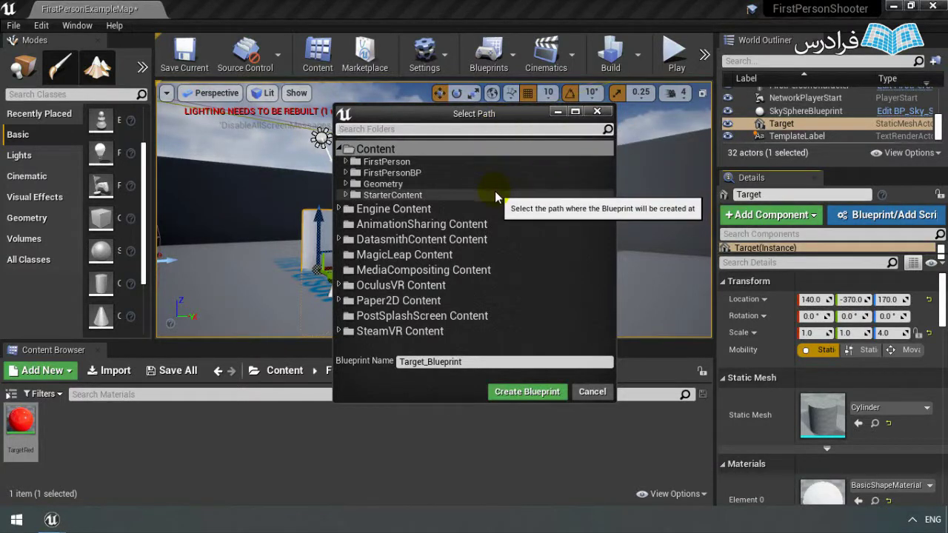
pyautogui.click(443, 175)
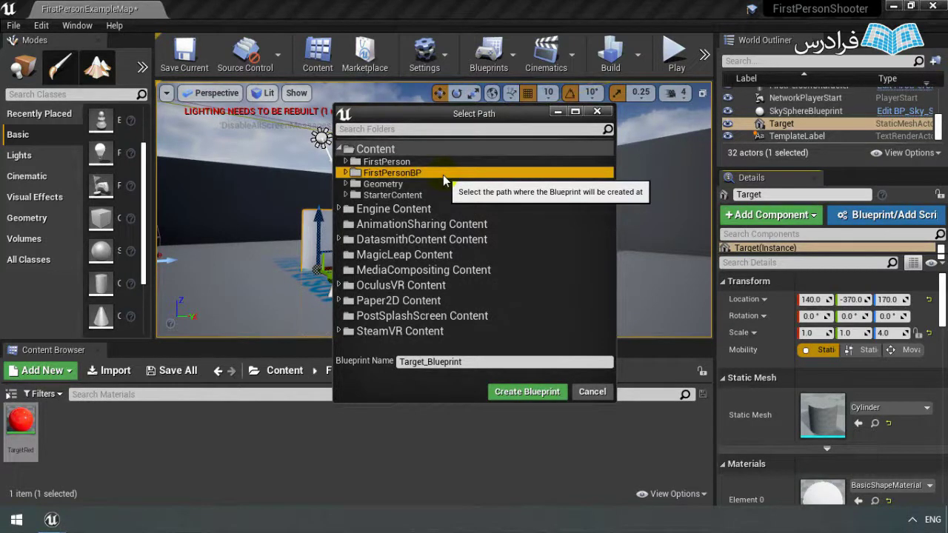
pyautogui.doubleClick(363, 173)
pyautogui.click(405, 184)
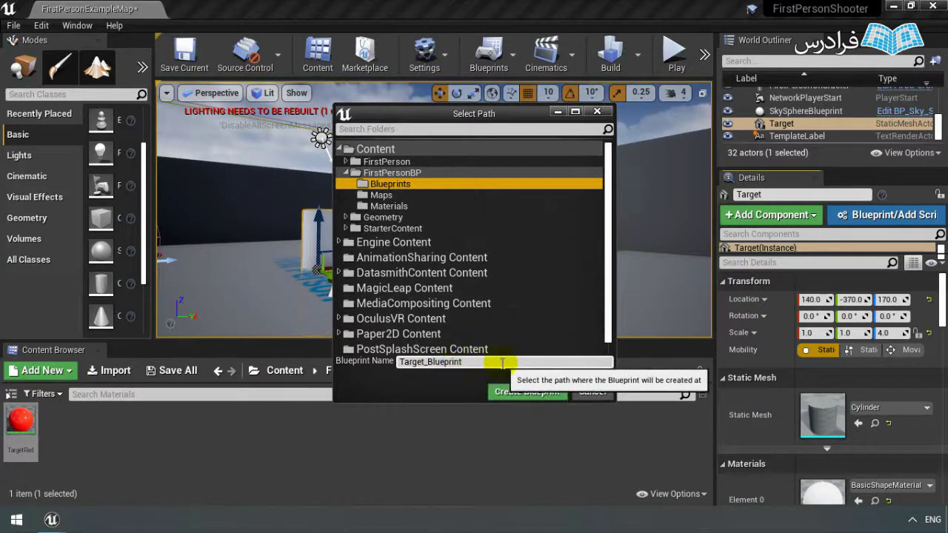
pyautogui.click(543, 396)
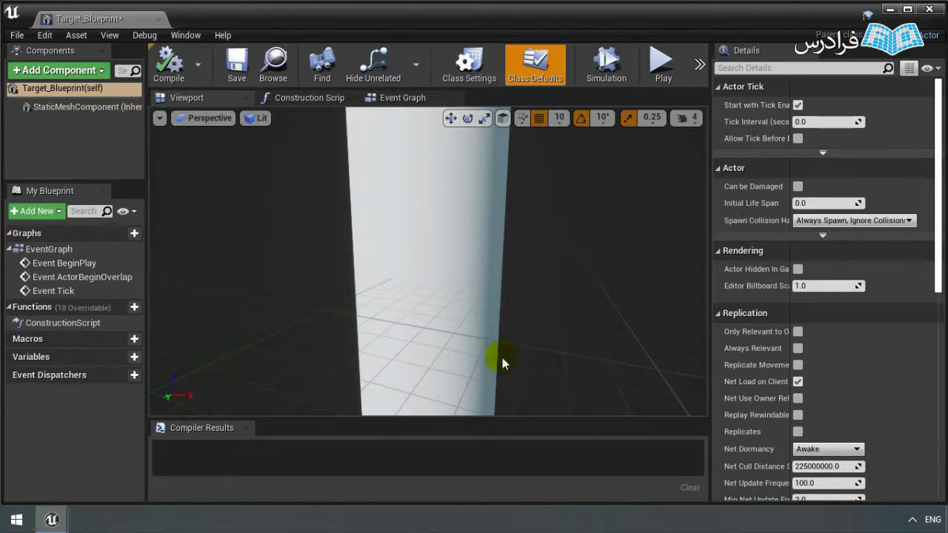
# Switch to the Event Graph and pan and zoom to inspect the default event nodes.
pyautogui.click(404, 102)
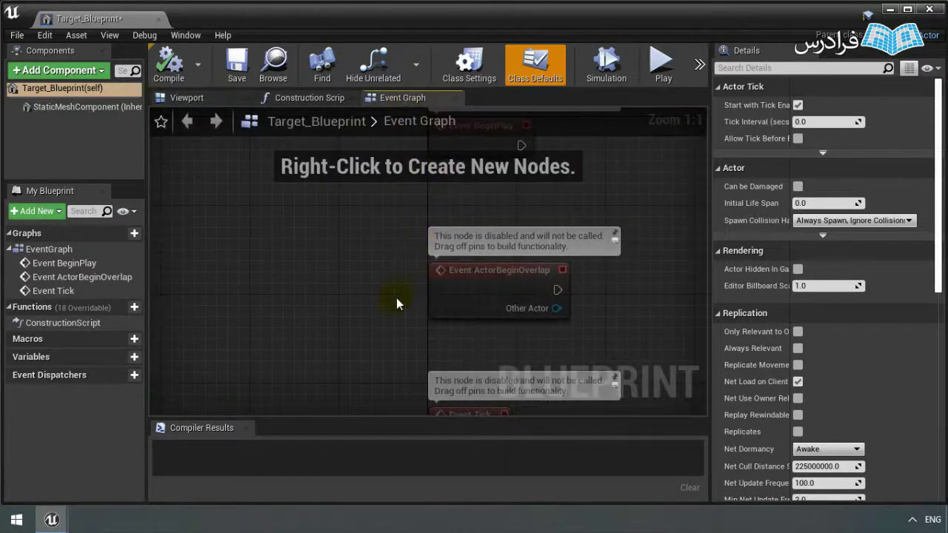
pyautogui.moveTo(396, 298); pyautogui.dragTo(271, 309, button='right')
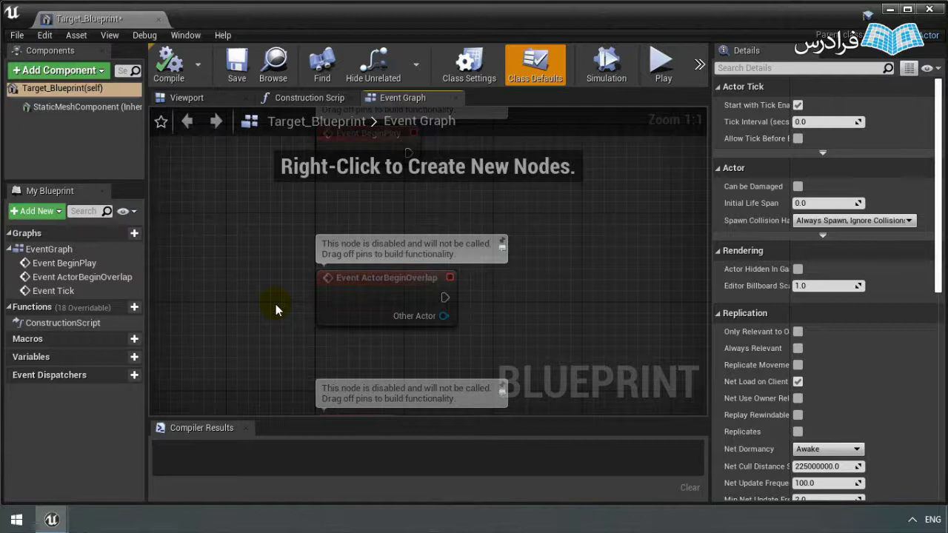
pyautogui.scroll(-3, 265, 278)
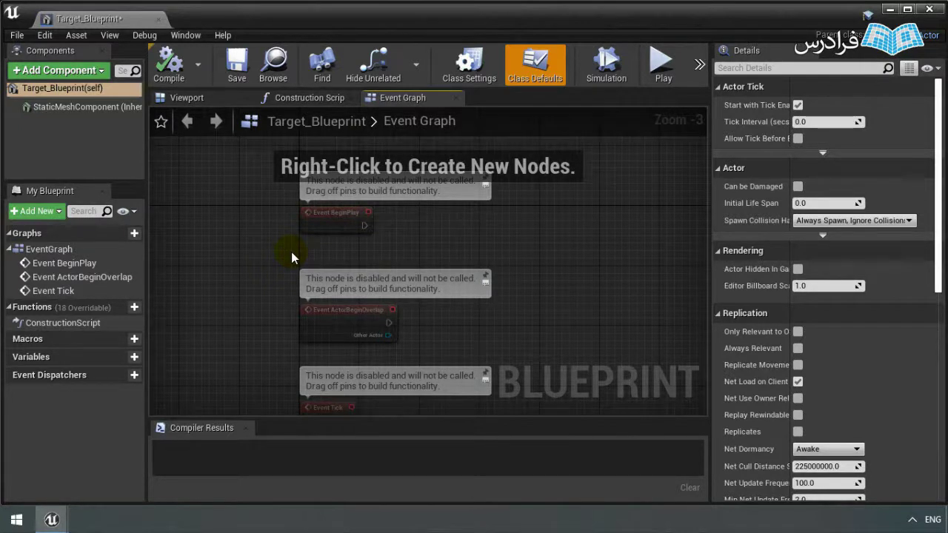
pyautogui.scroll(2, 291, 254)
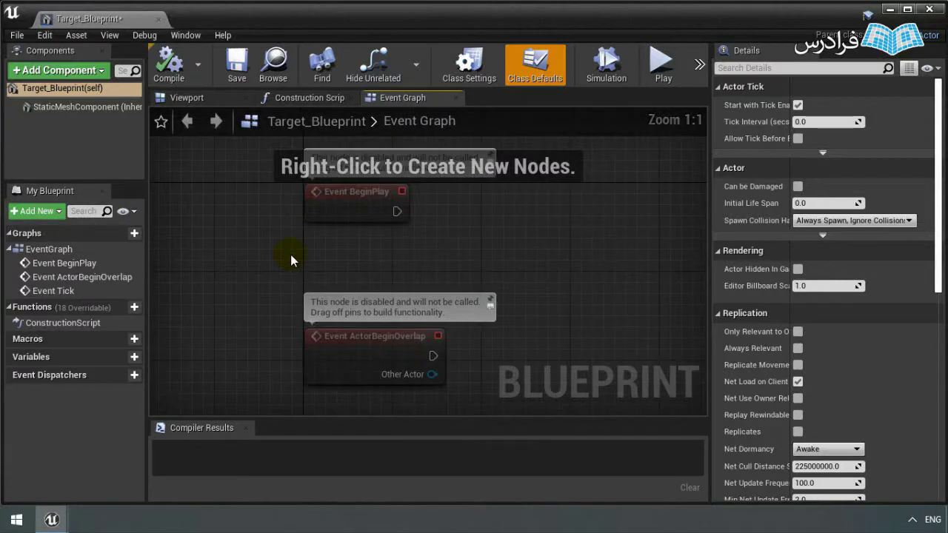
pyautogui.scroll(3, 290, 254)
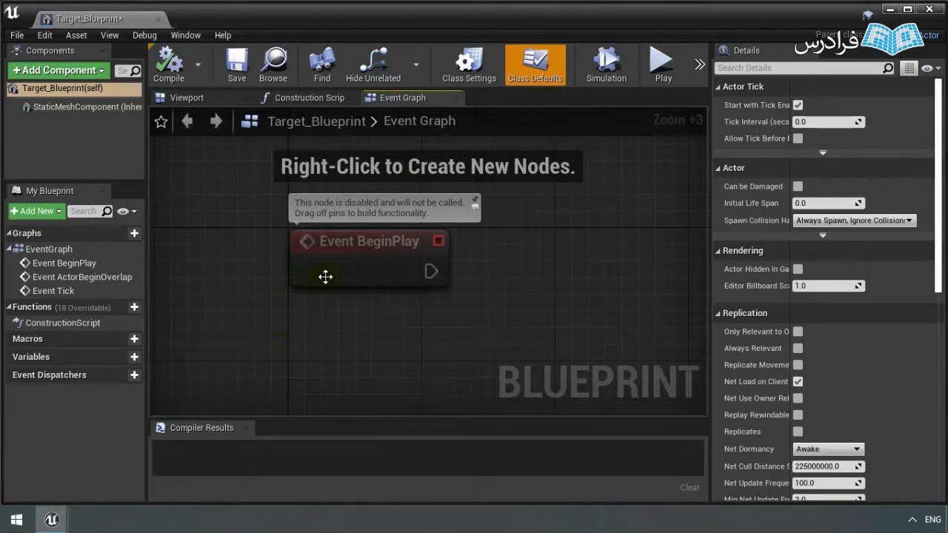
# Inspect Event ActorBeginOverlap and Event Tick, then zoom out and box-select all three events.
pyautogui.moveTo(304, 265)
pyautogui.moveTo(512, 299); pyautogui.dragTo(504, 204, button='right')
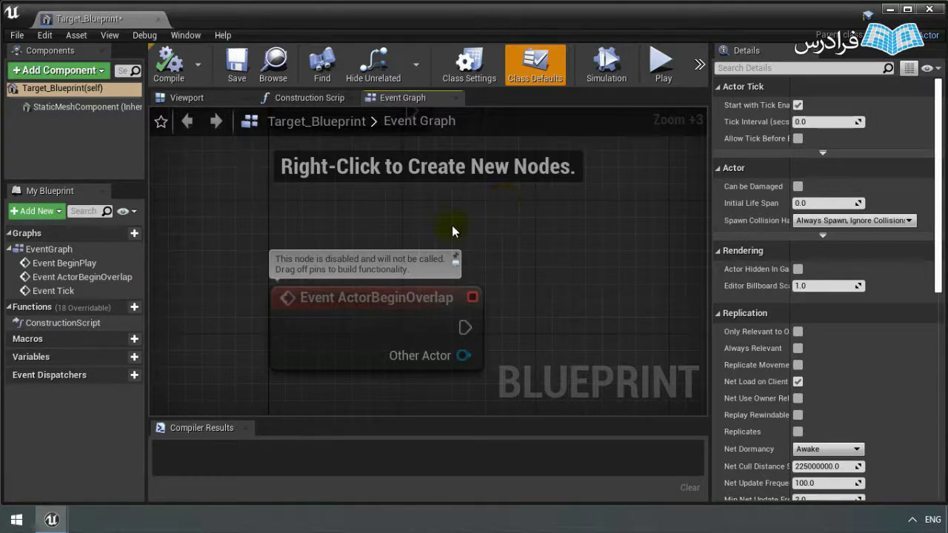
pyautogui.moveTo(346, 311)
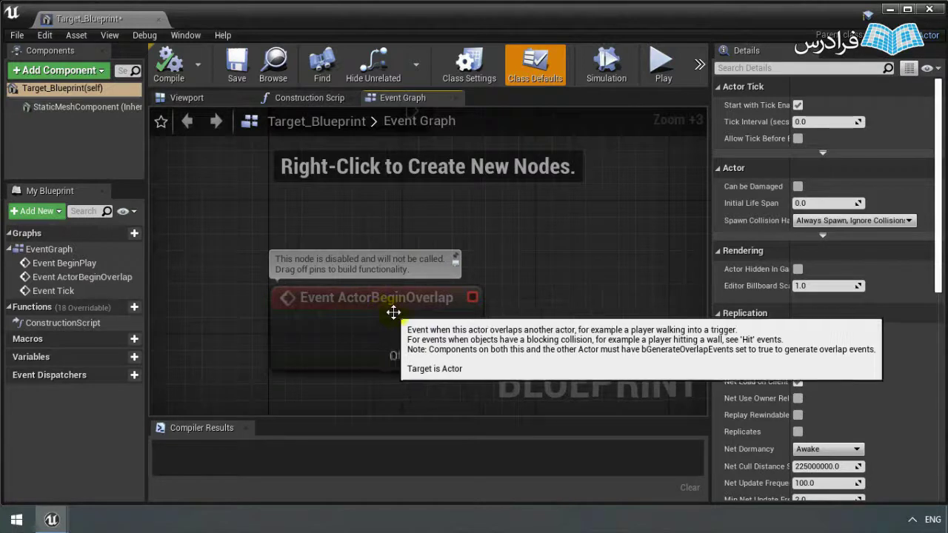
pyautogui.moveTo(571, 314)
pyautogui.mouseDown(button='right')
pyautogui.moveTo(550, 249)
pyautogui.moveTo(495, 239)
pyautogui.mouseUp(button='right')
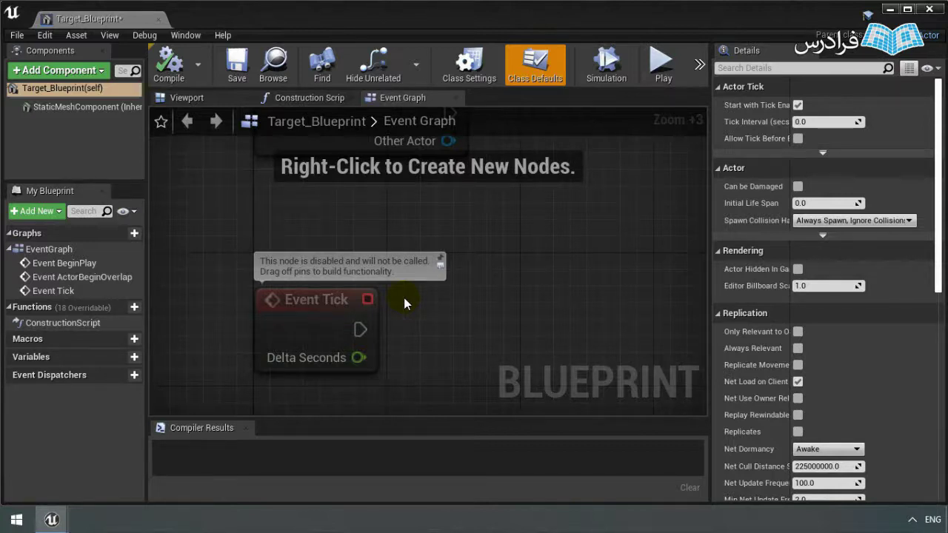
pyautogui.moveTo(449, 297); pyautogui.dragTo(428, 279, button='right')
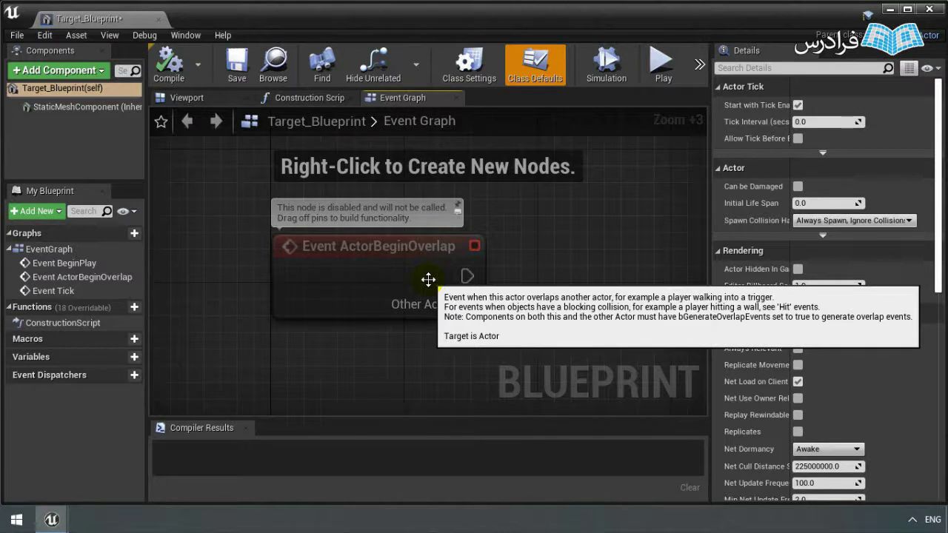
pyautogui.scroll(-6, 428, 280)
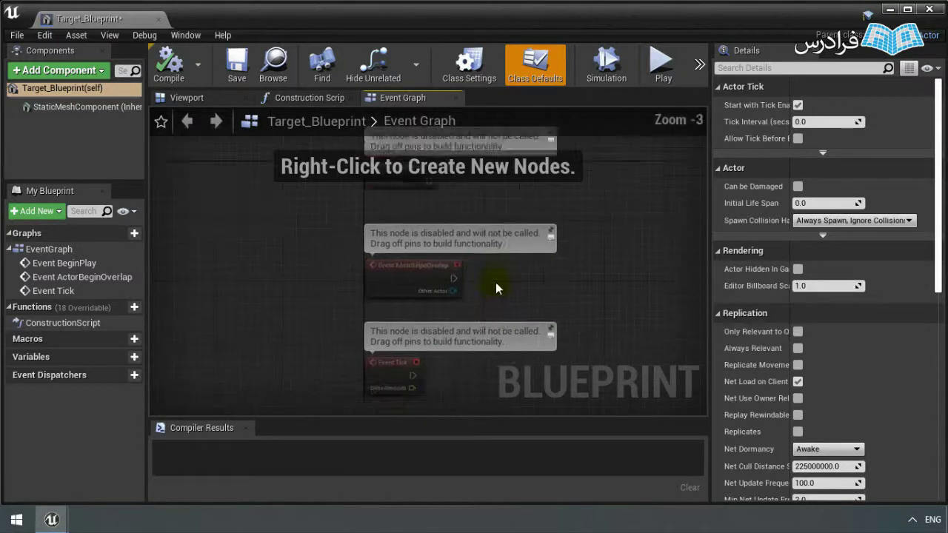
pyautogui.scroll(-1, 519, 300)
pyautogui.scroll(-1, 489, 307)
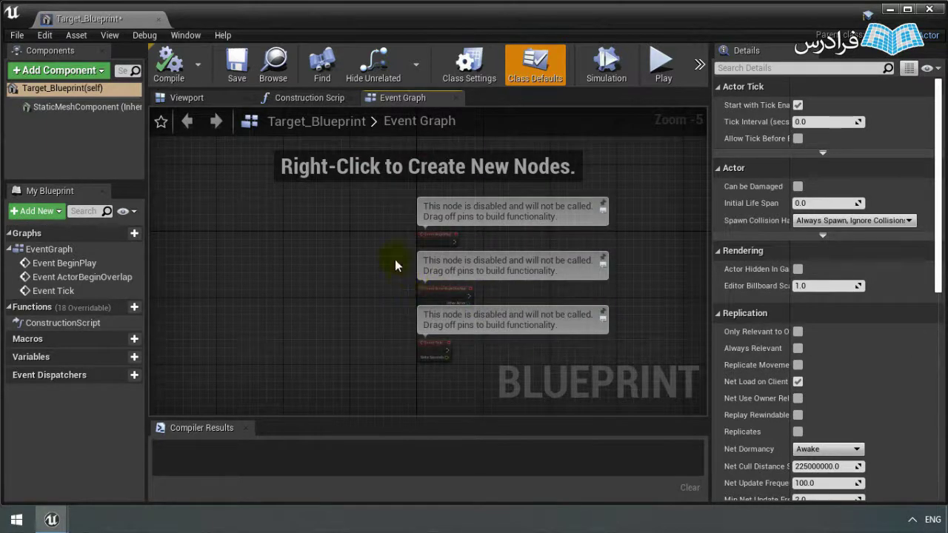
pyautogui.moveTo(369, 197); pyautogui.dragTo(556, 383)
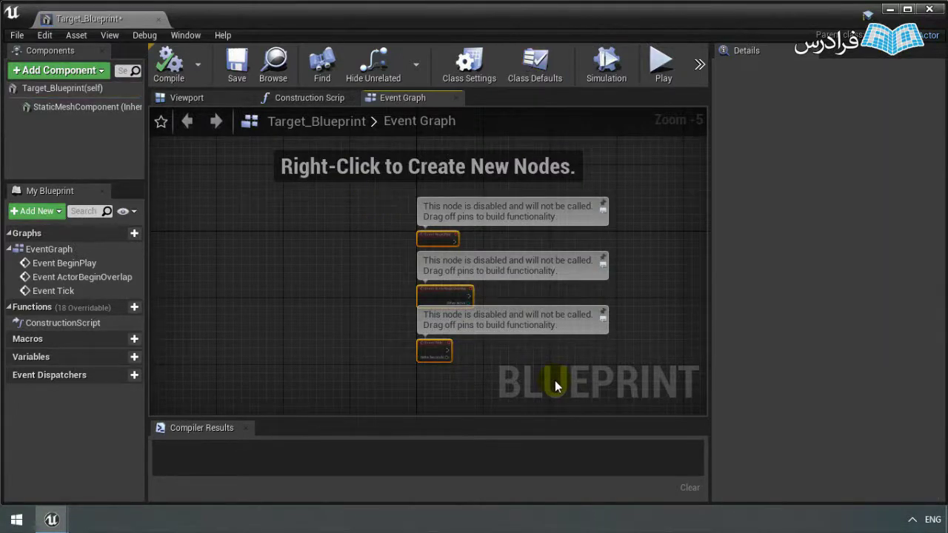
# Delete the selected BeginPlay, ActorBeginOverlap and Tick event nodes.
pyautogui.press('Delete')
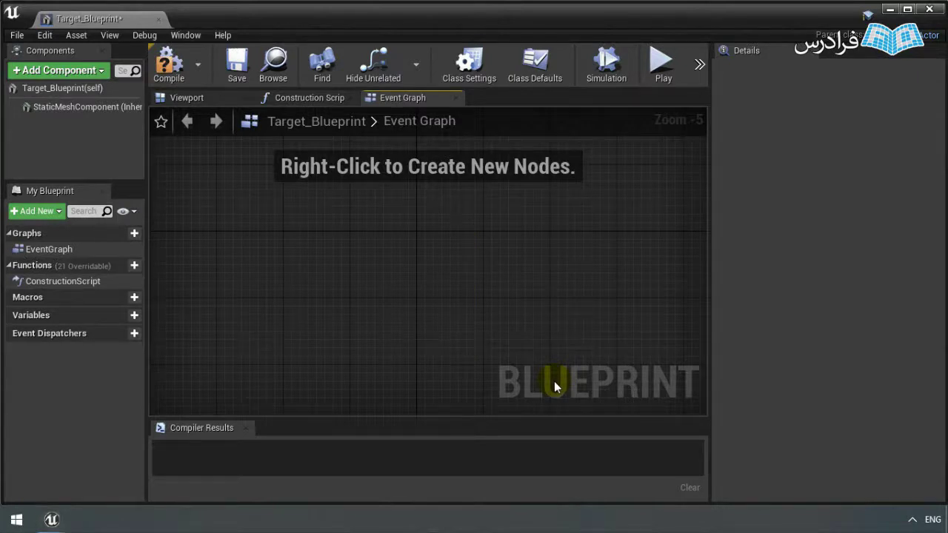
pyautogui.moveTo(406, 302); pyautogui.dragTo(437, 294, button='right')
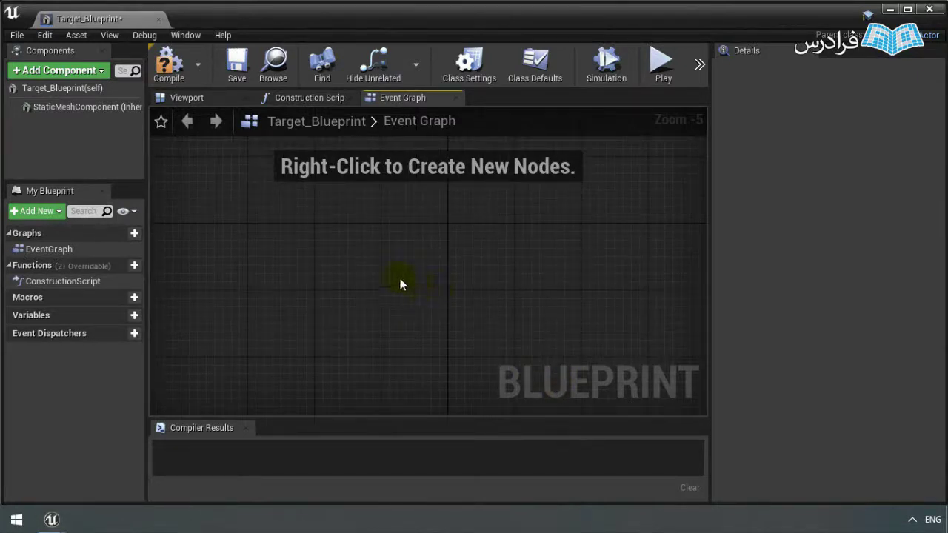
# Search 'hit' in the graph's action list and add an Event Hit node.
pyautogui.rightClick(308, 258)
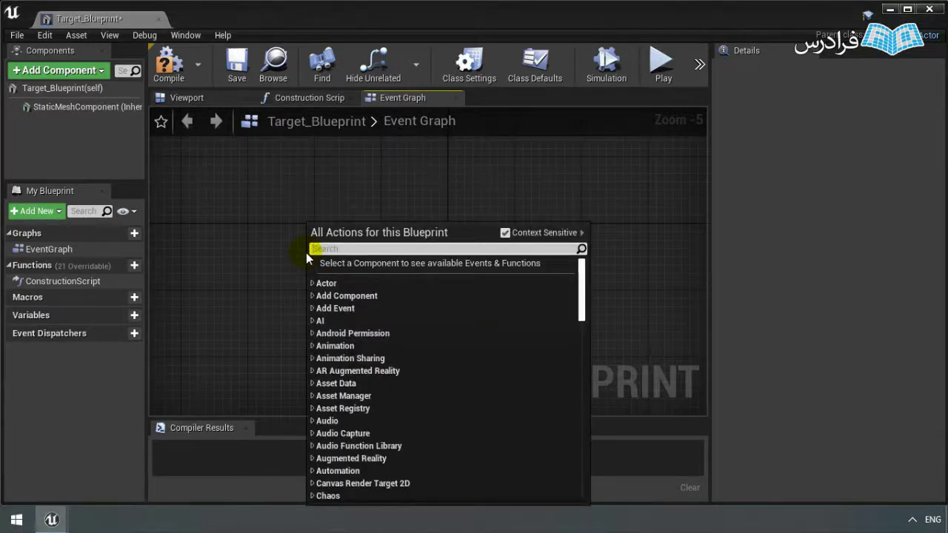
pyautogui.write('hi')
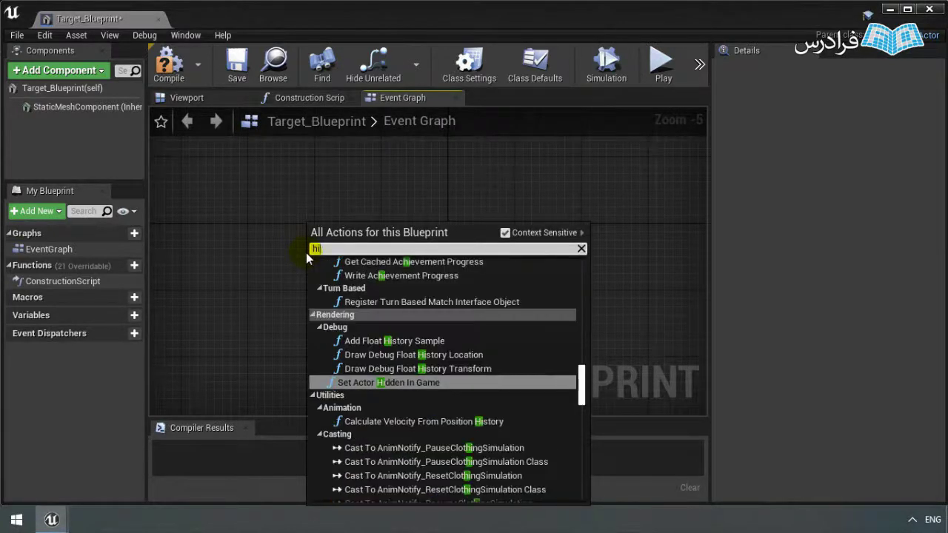
pyautogui.write('t')
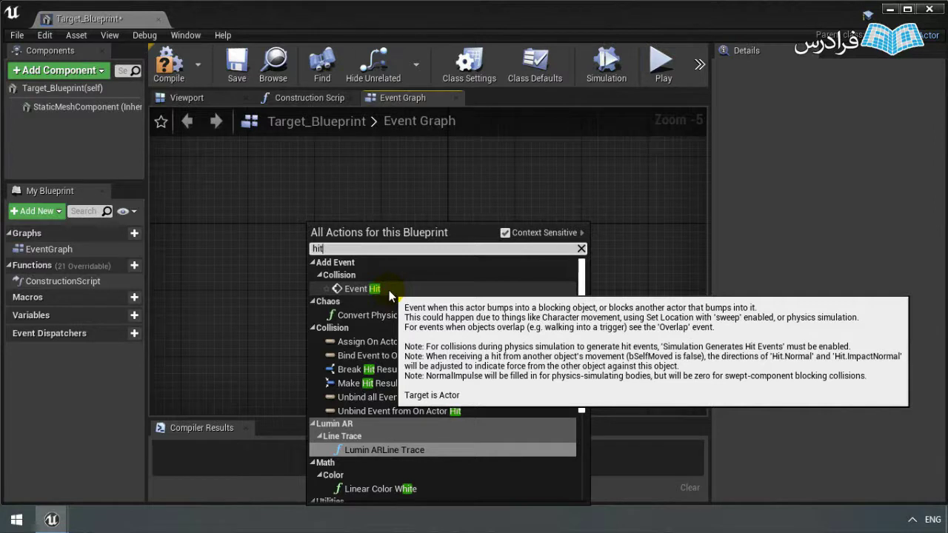
pyautogui.click(389, 291)
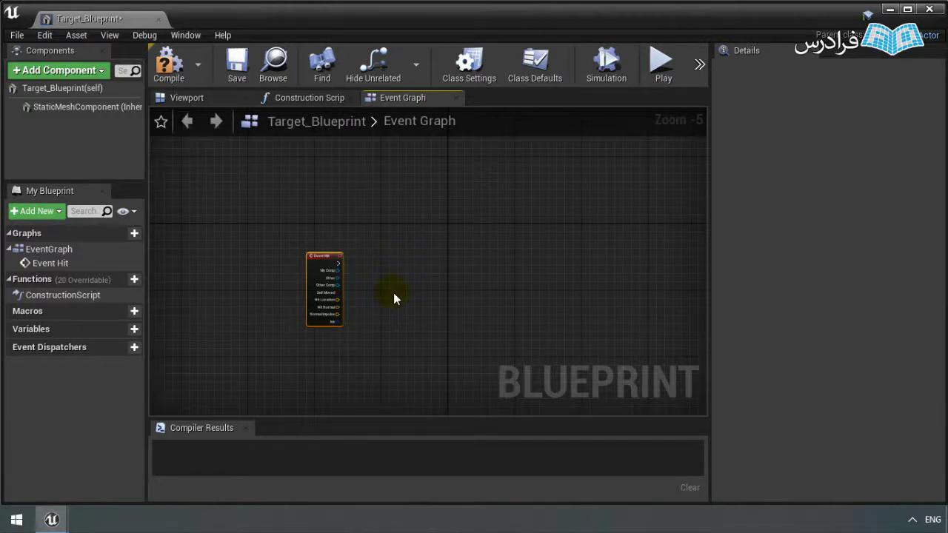
pyautogui.scroll(2, 400, 300)
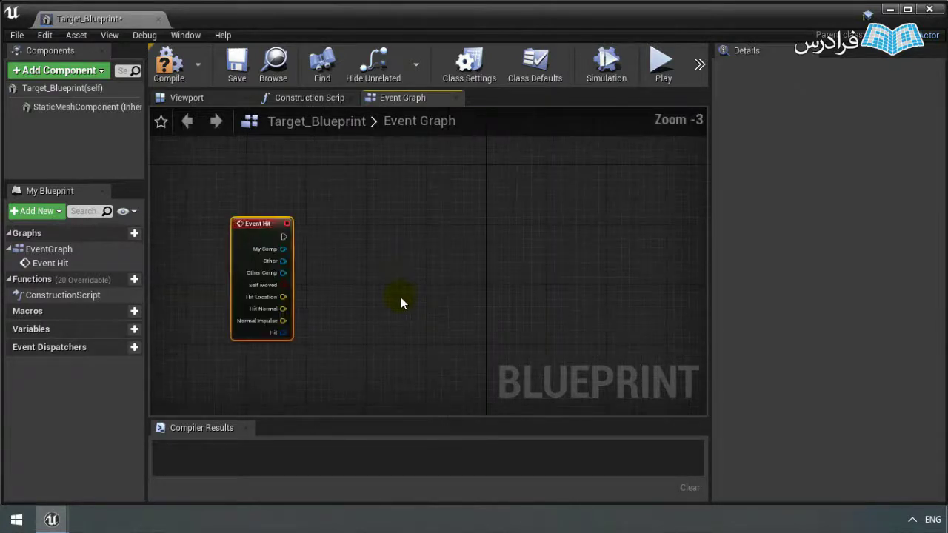
pyautogui.scroll(1, 401, 300)
pyautogui.scroll(1, 400, 297)
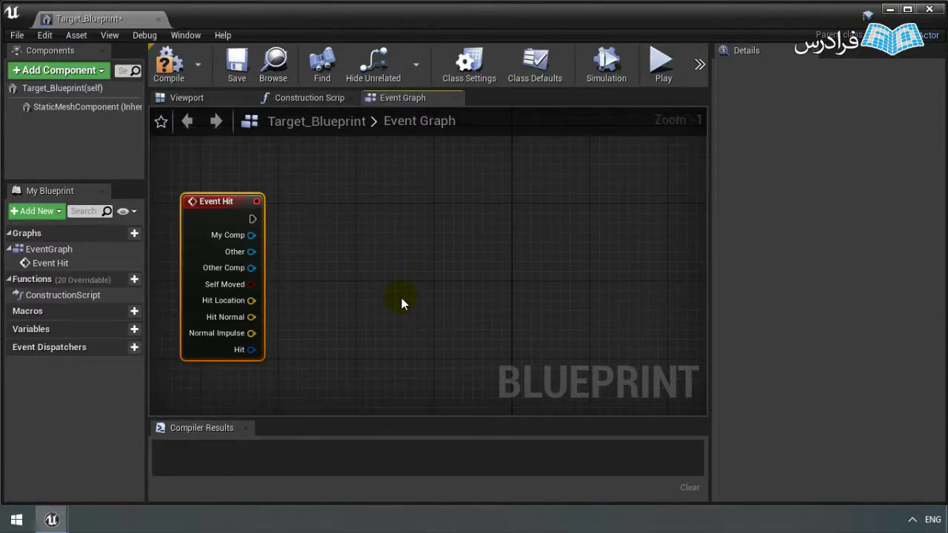
pyautogui.scroll(-1, 401, 298)
pyautogui.scroll(-1, 402, 298)
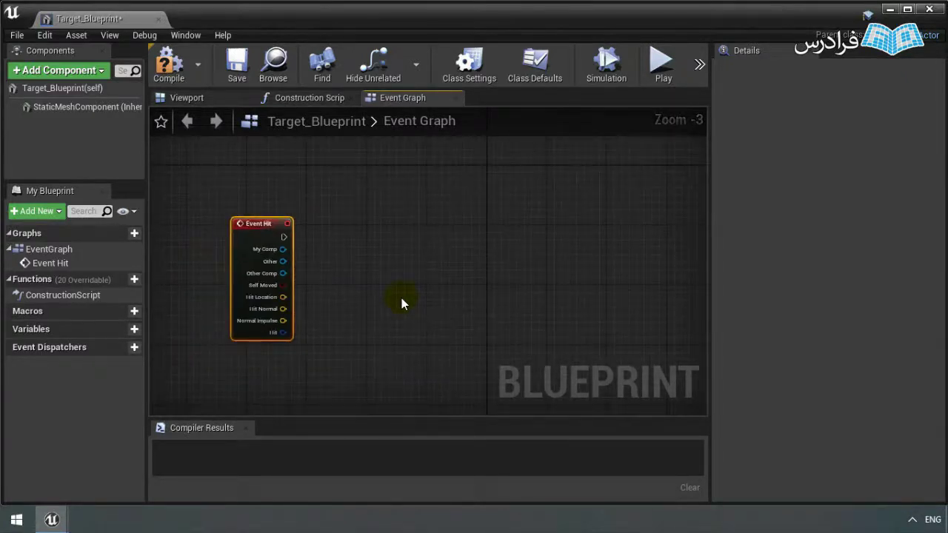
pyautogui.scroll(1, 402, 297)
pyautogui.scroll(2, 402, 298)
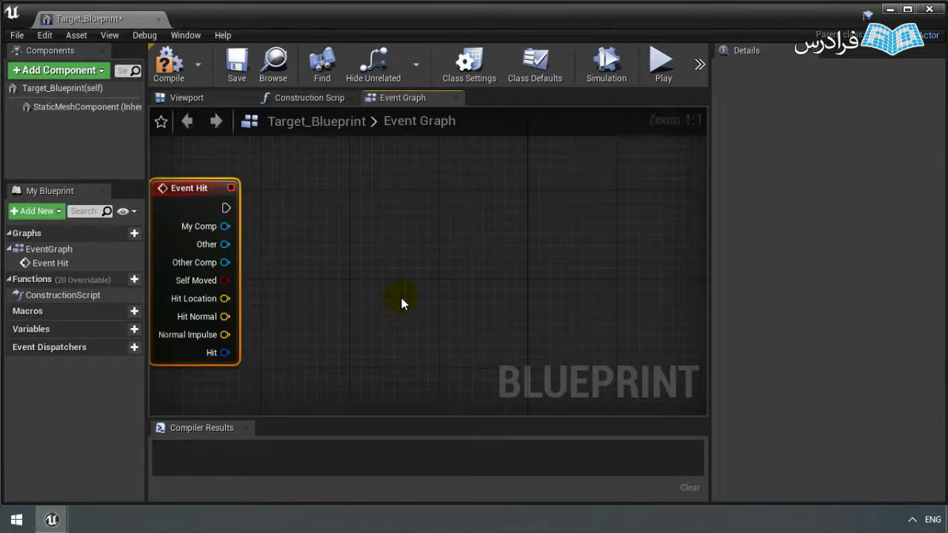
pyautogui.keyDown('ctrl'); pyautogui.scroll(1, 401, 298); pyautogui.keyUp('ctrl')
pyautogui.press('Home')
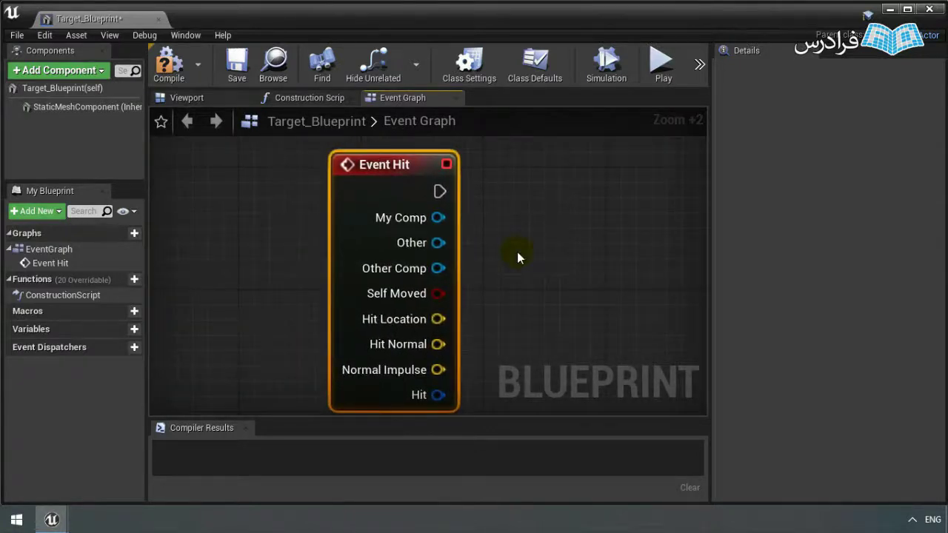
pyautogui.moveTo(517, 252)
pyautogui.mouseDown(button='right')
pyautogui.moveTo(586, 269)
pyautogui.moveTo(478, 237)
pyautogui.moveTo(422, 233)
pyautogui.moveTo(510, 252)
pyautogui.moveTo(481, 254)
pyautogui.mouseUp(button='right')
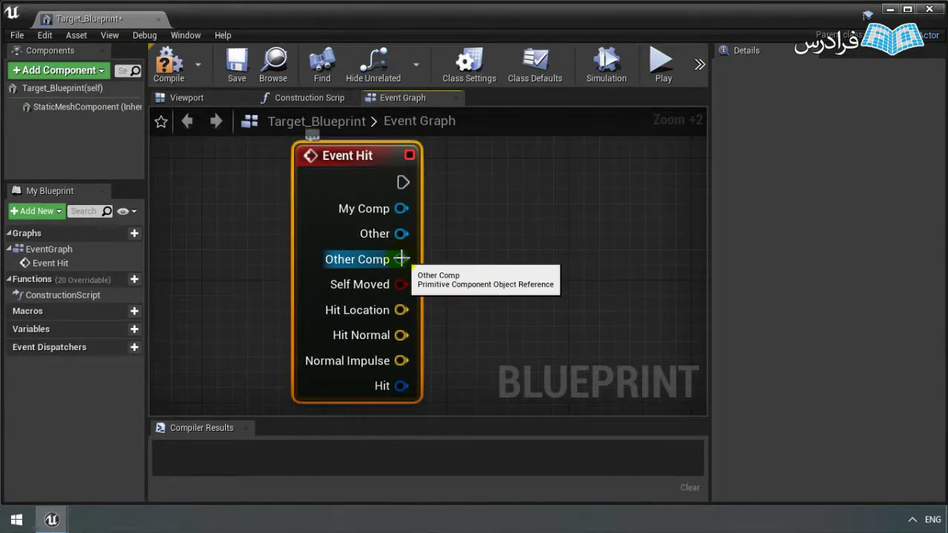
pyautogui.moveTo(368, 168)
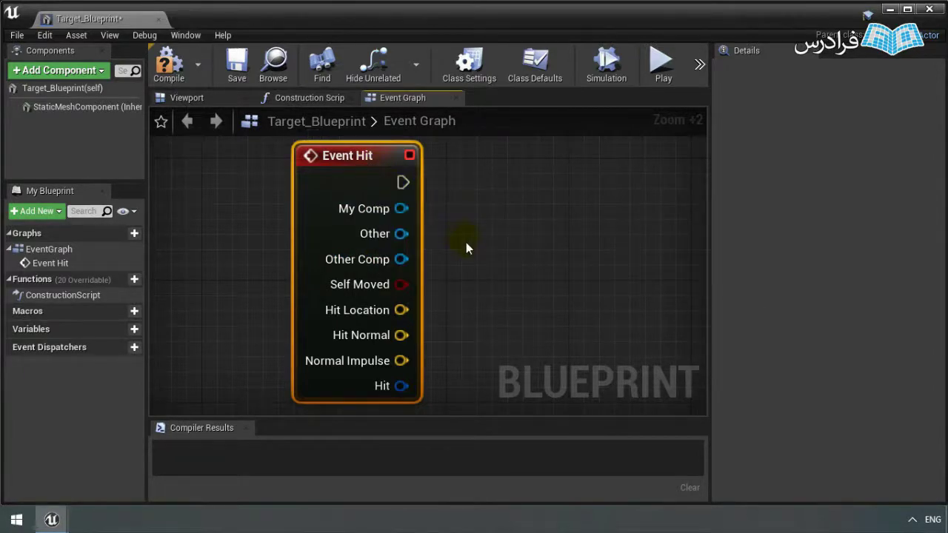
pyautogui.moveTo(414, 226)
pyautogui.moveTo(412, 188)
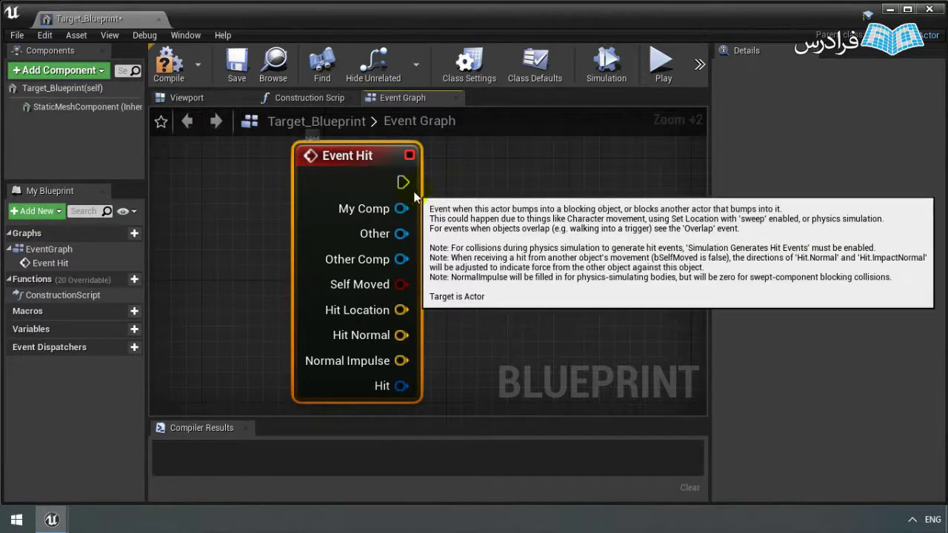
# Drag a wire from Event Hit's execution output onto empty graph to list executable actions.
pyautogui.moveTo(405, 183); pyautogui.dragTo(499, 244)
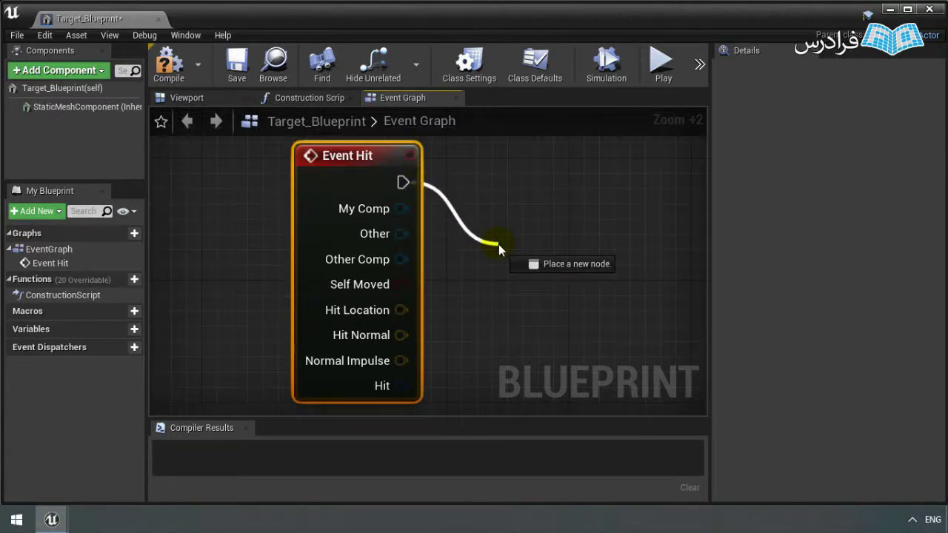
pyautogui.moveTo(498, 244); pyautogui.dragTo(499, 245)
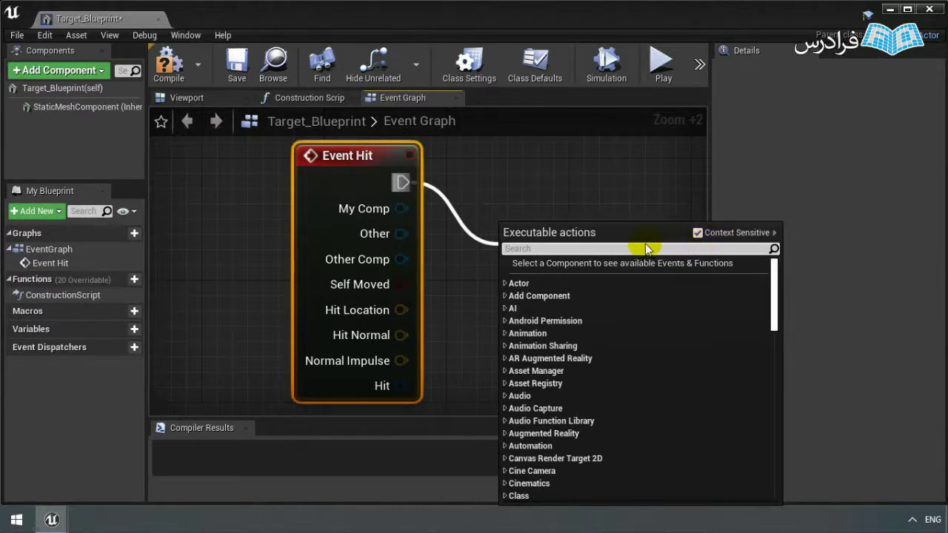
# Add a Set Material (StaticMeshComponent) node after Event Hit, arrange the nodes, and widen the graph.
pyautogui.write('se')
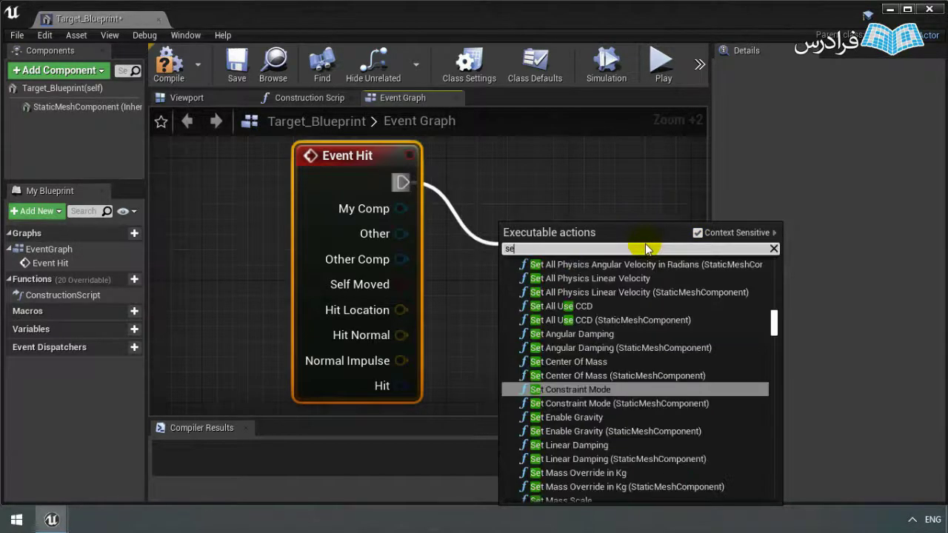
pyautogui.write('t materia')
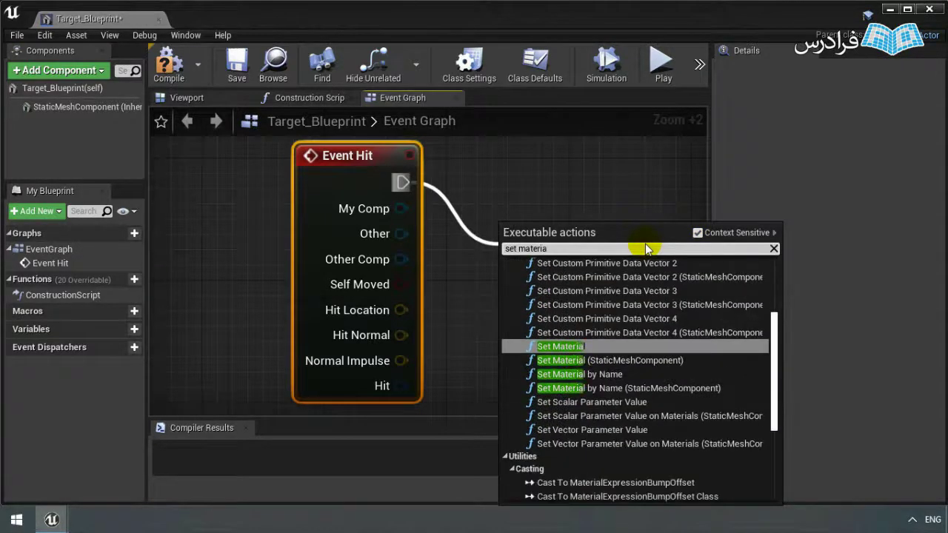
pyautogui.write('l')
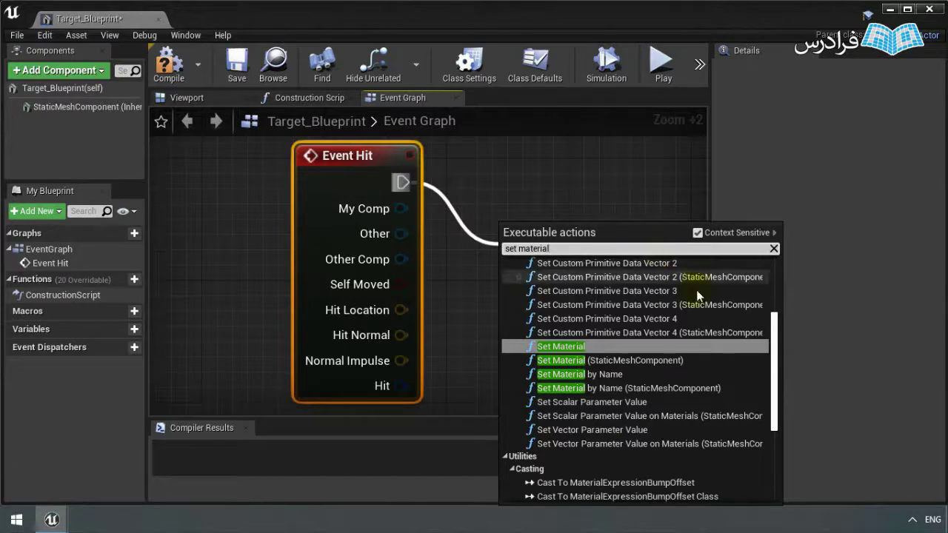
pyautogui.click(670, 361)
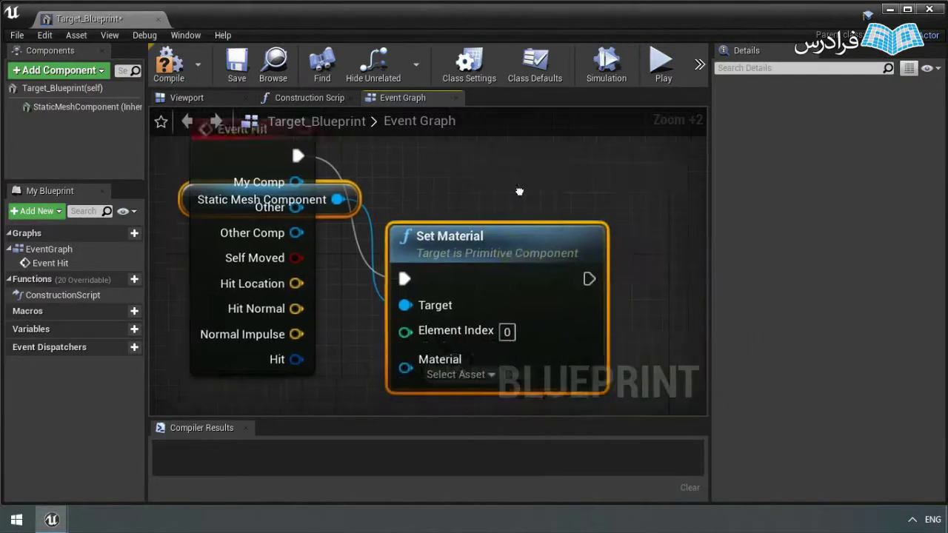
pyautogui.moveTo(616, 298); pyautogui.dragTo(399, 286)
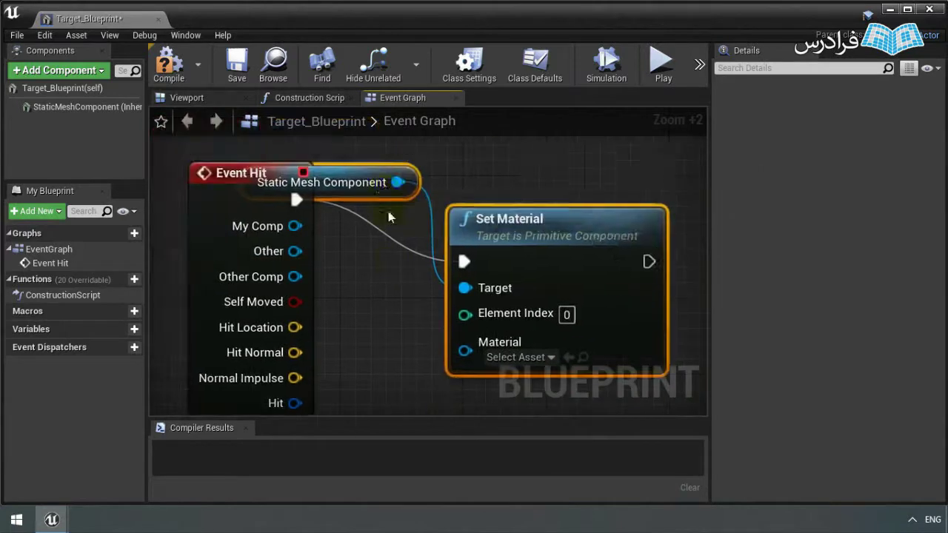
pyautogui.moveTo(389, 211); pyautogui.dragTo(418, 208)
pyautogui.moveTo(363, 178); pyautogui.dragTo(374, 353)
pyautogui.click(529, 391)
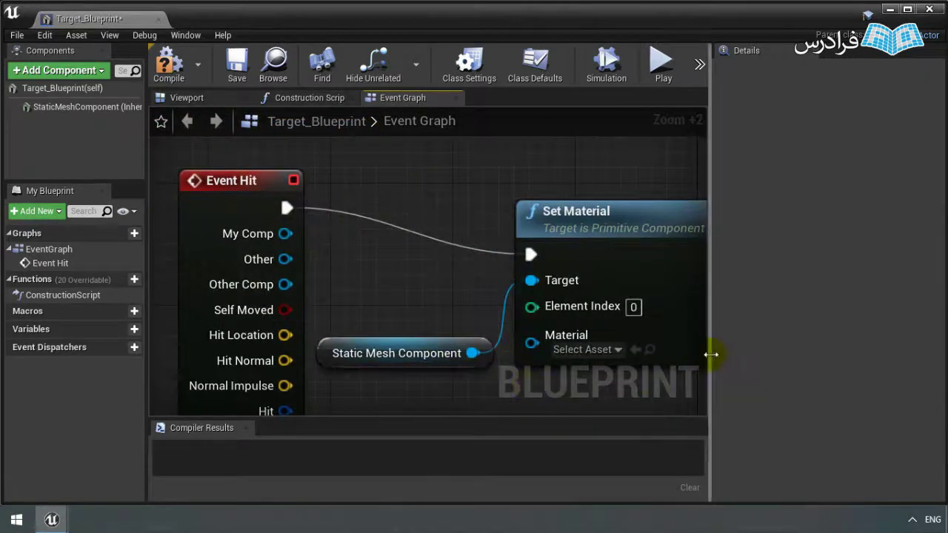
pyautogui.moveTo(711, 356); pyautogui.dragTo(777, 355)
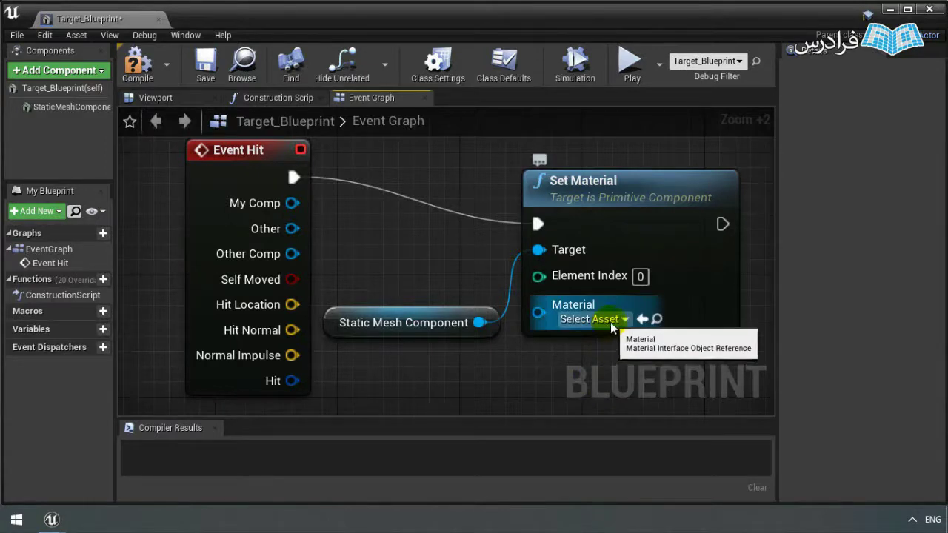
# Pick TargetRed as the Set Material node's Material, searching the asset list for 'red'.
pyautogui.click(612, 326)
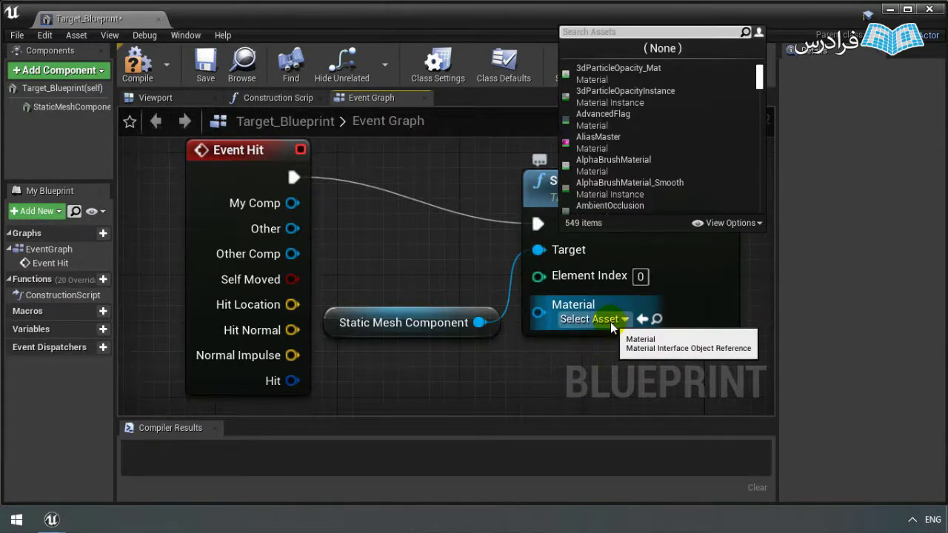
pyautogui.write('re')
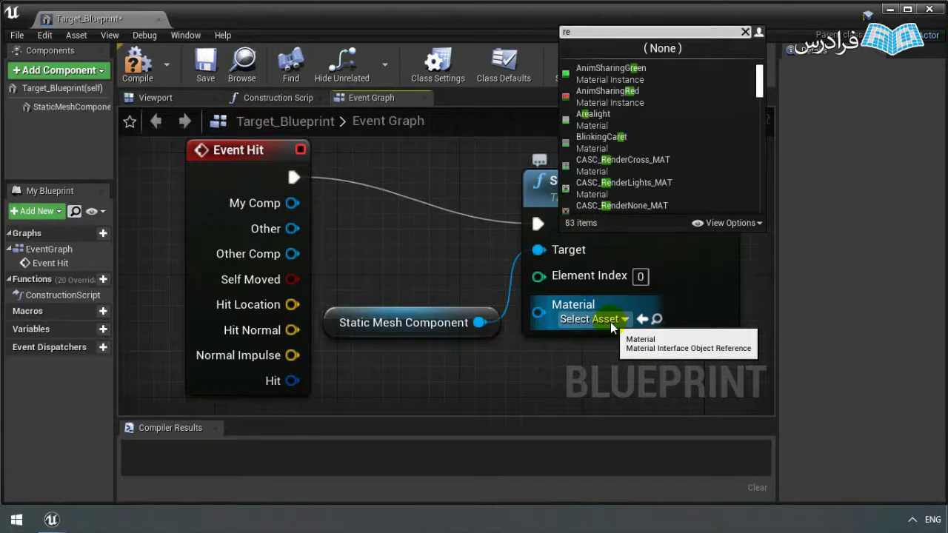
pyautogui.write('d')
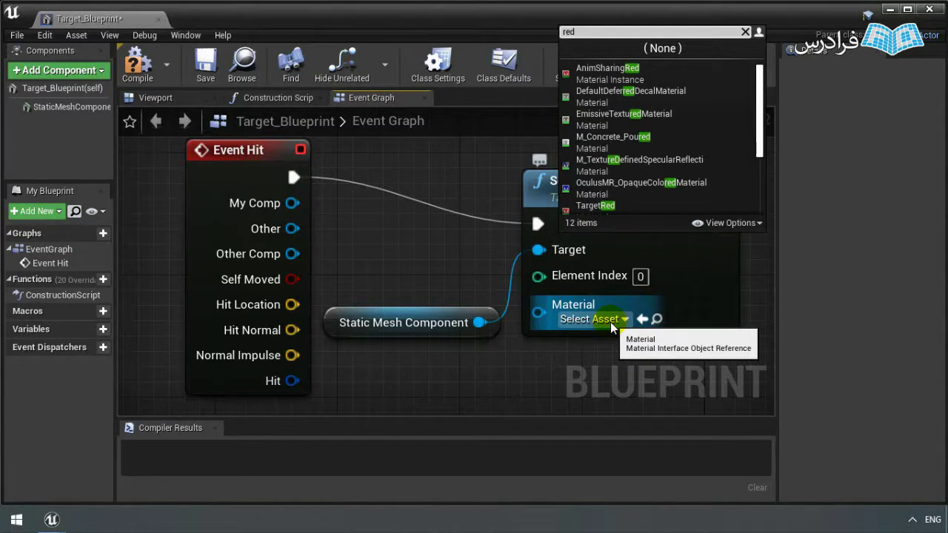
pyautogui.scroll(-2, 636, 161)
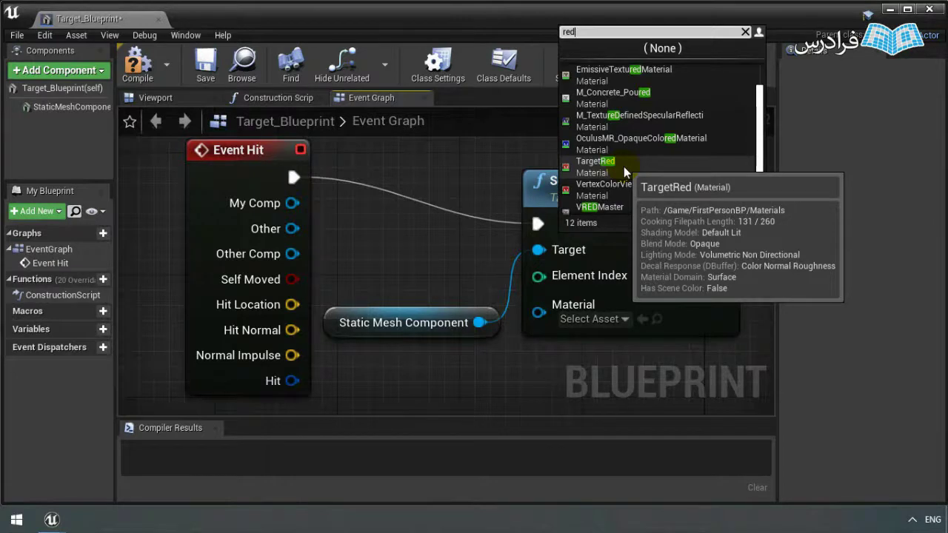
pyautogui.click(624, 166)
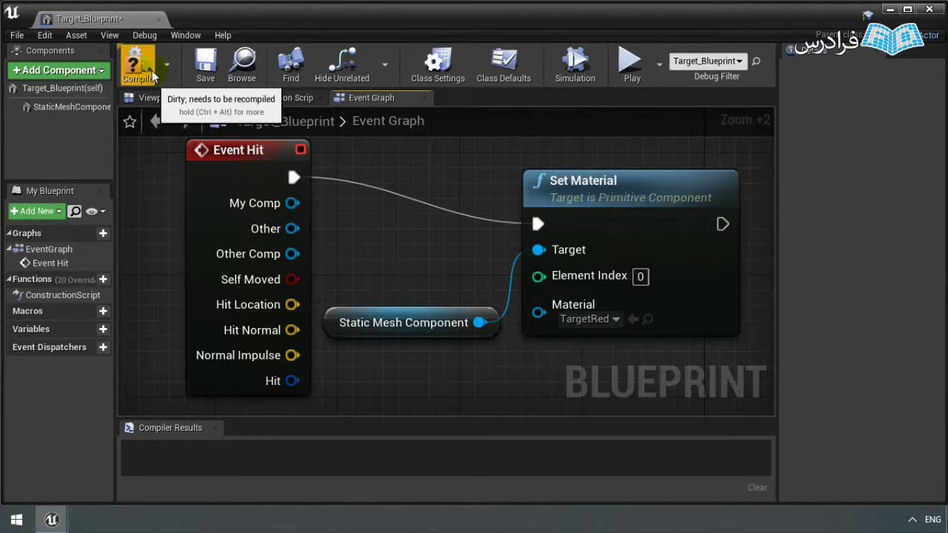
# Compile and save Target_Blueprint, then close its editor.
pyautogui.click(152, 70)
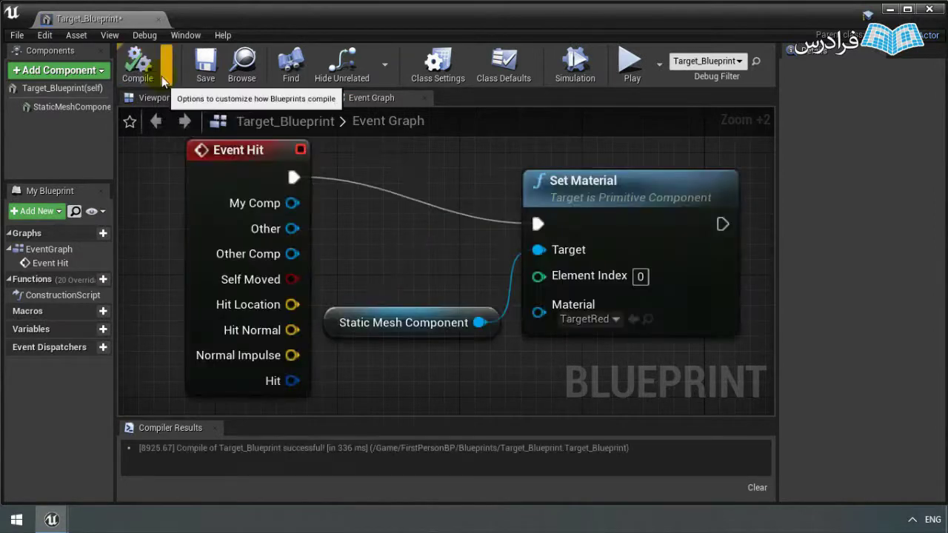
pyautogui.click(205, 72)
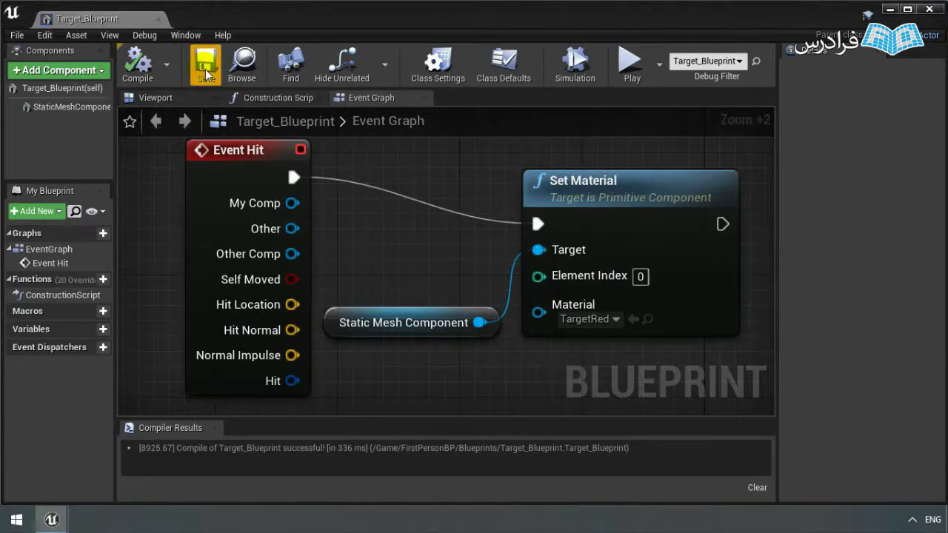
pyautogui.click(929, 9)
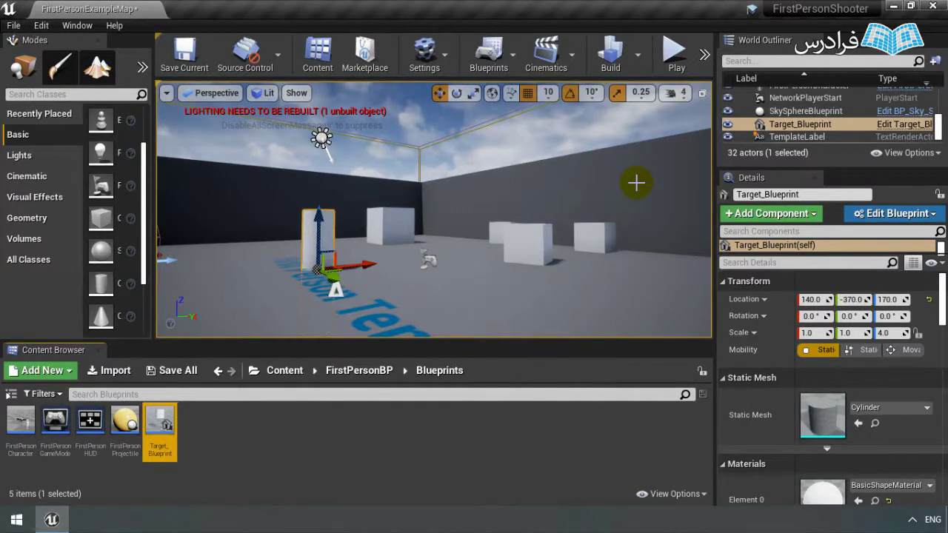
pyautogui.click(671, 63)
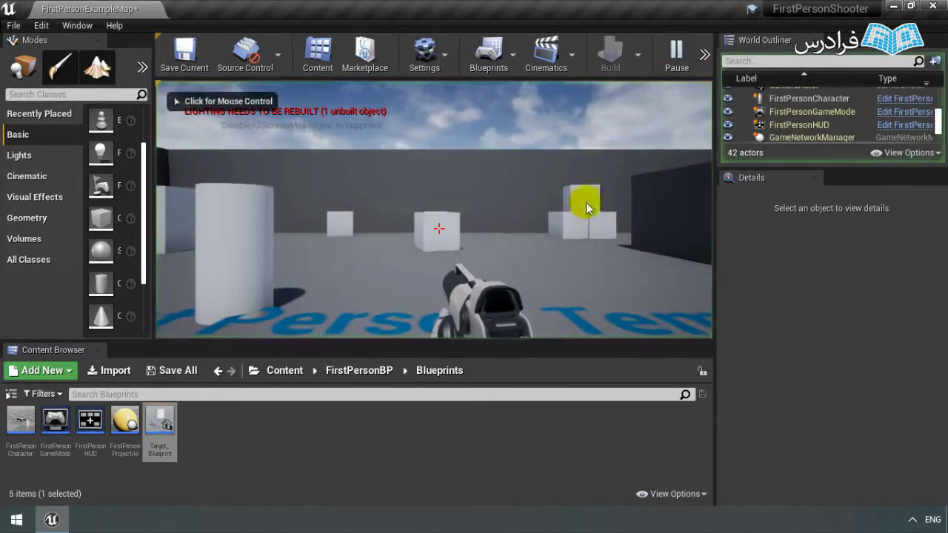
pyautogui.click(586, 202)
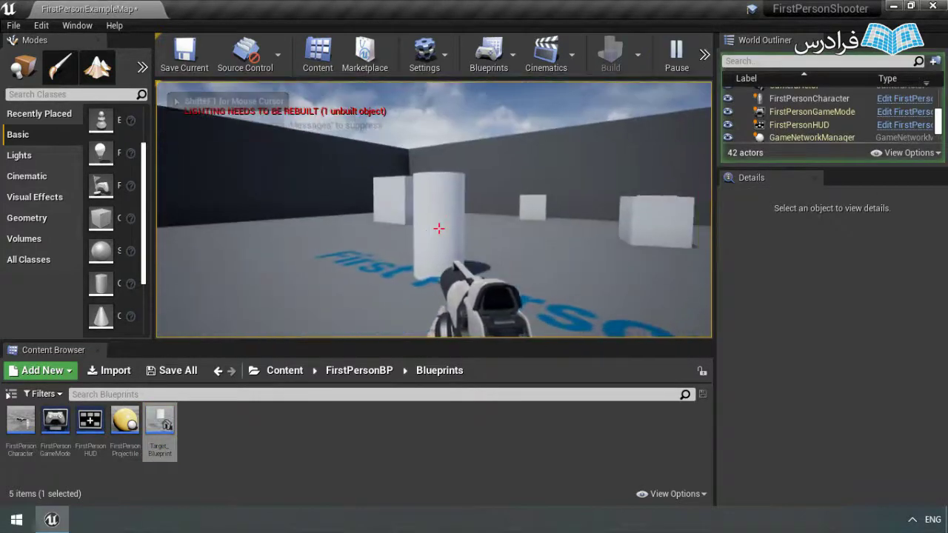
pyautogui.click(440, 229)
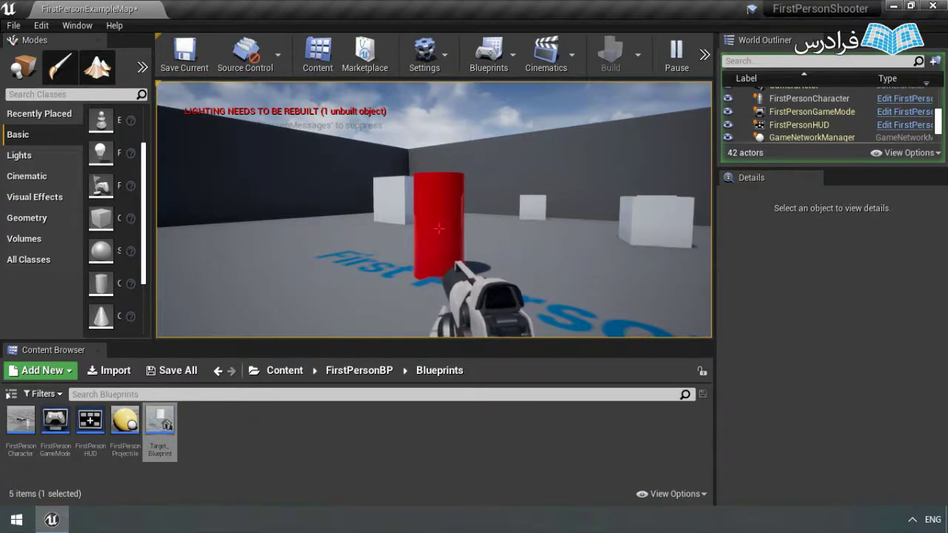
pyautogui.press('Escape')
pyautogui.click(671, 54)
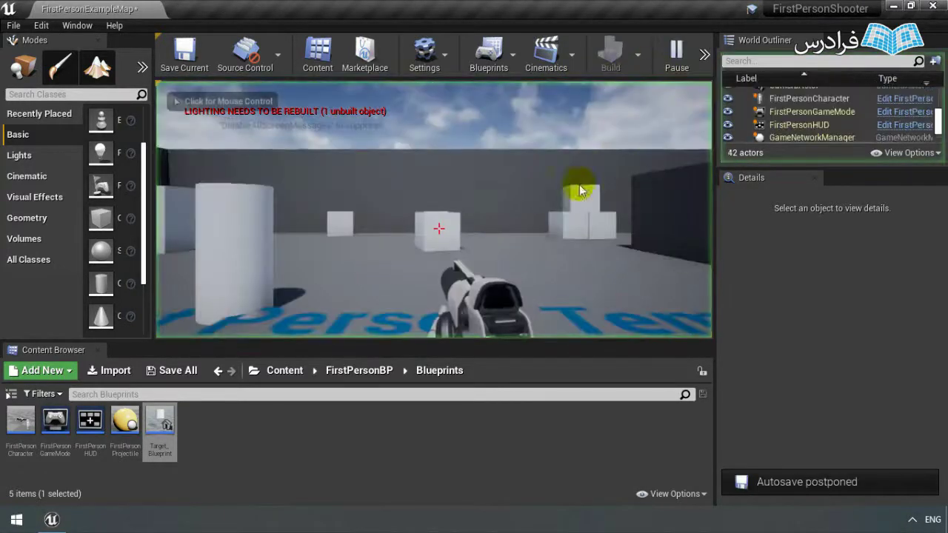
pyautogui.click(543, 214)
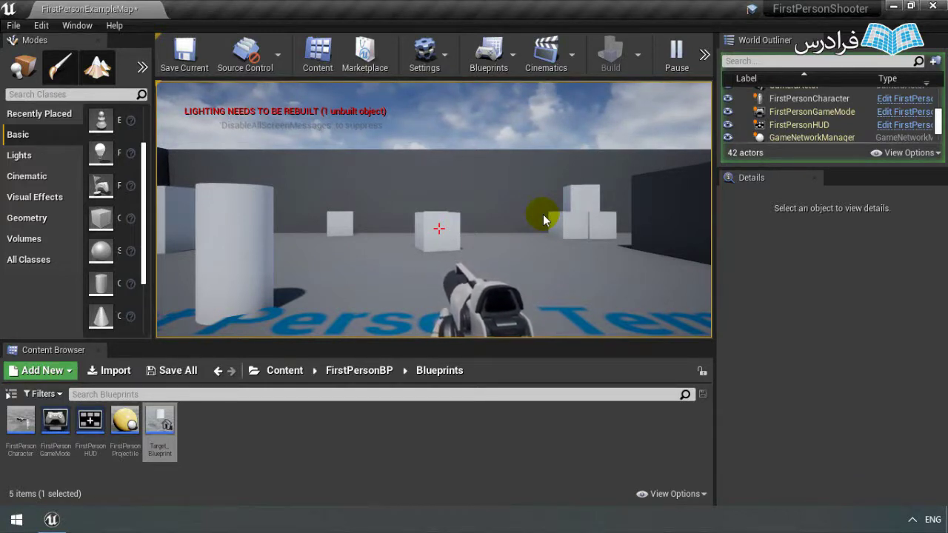
pyautogui.click(540, 207)
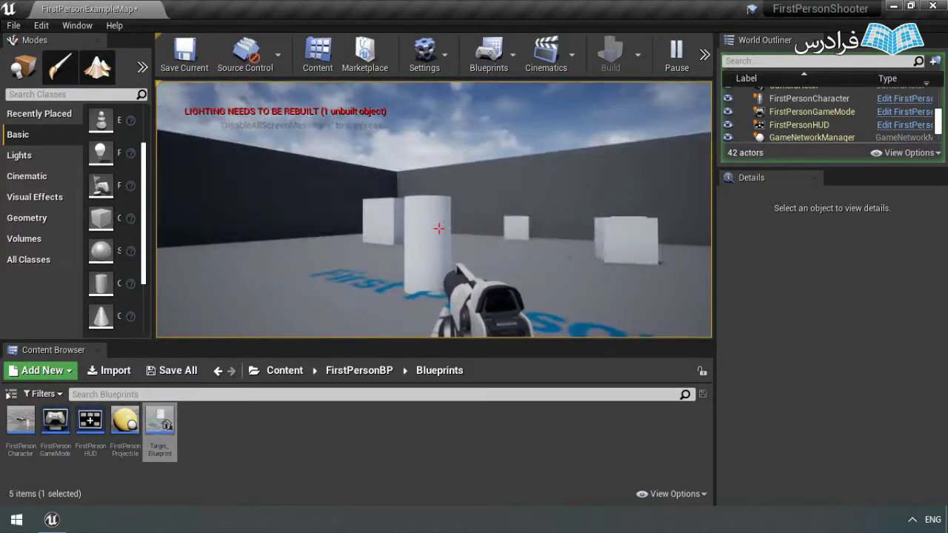
pyautogui.press('w')
pyautogui.press('s')
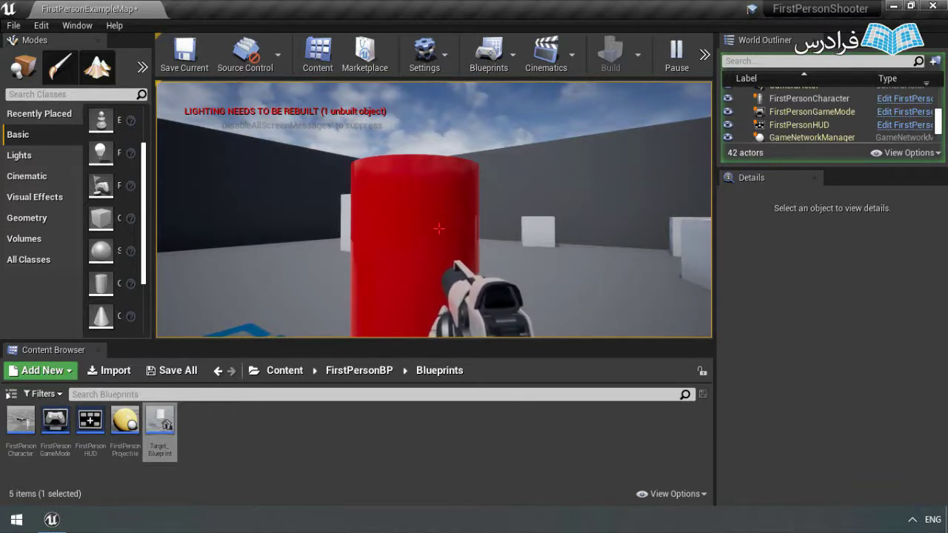
pyautogui.press('Escape')
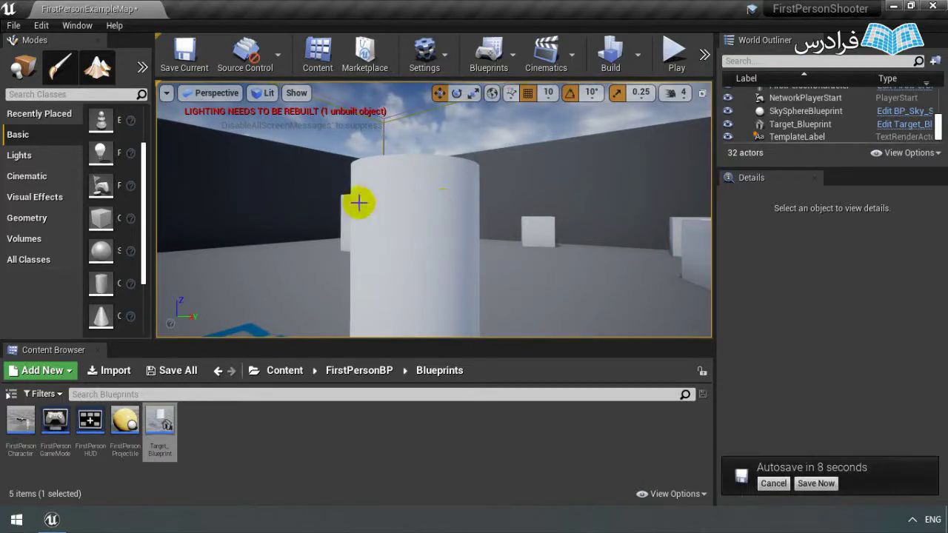
# Reopen Target_Blueprint from the Content Browser to view its Event Graph.
pyautogui.doubleClick(163, 421)
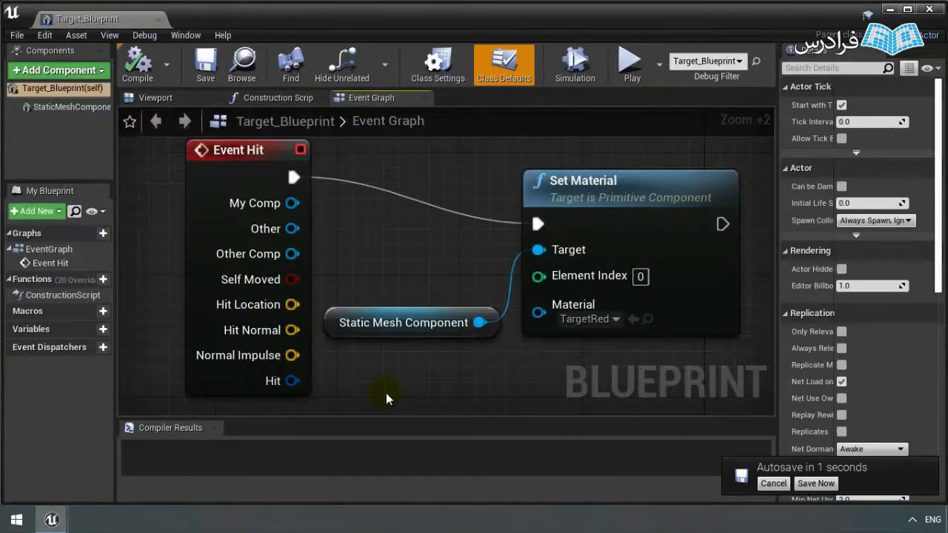
pyautogui.moveTo(265, 159)
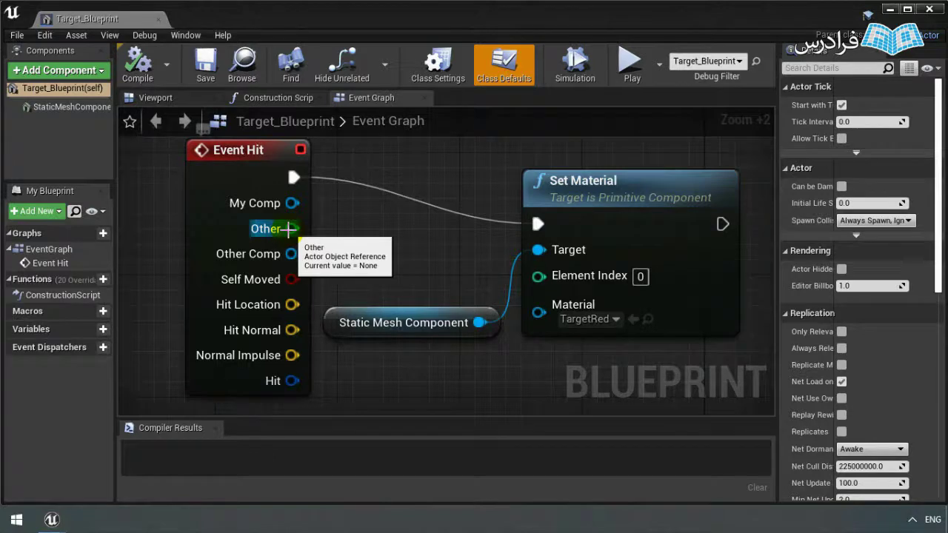
# From Event Hit's Other pin, add a Cast To FirstPersonProjectile node.
pyautogui.moveTo(289, 228)
pyautogui.mouseDown()
pyautogui.moveTo(388, 371)
pyautogui.moveTo(453, 257)
pyautogui.mouseUp()
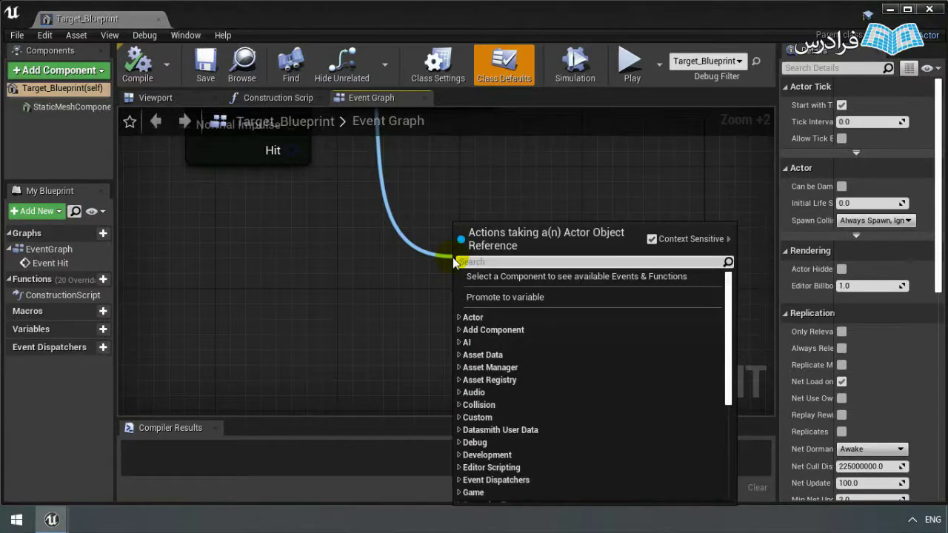
pyautogui.write('pro')
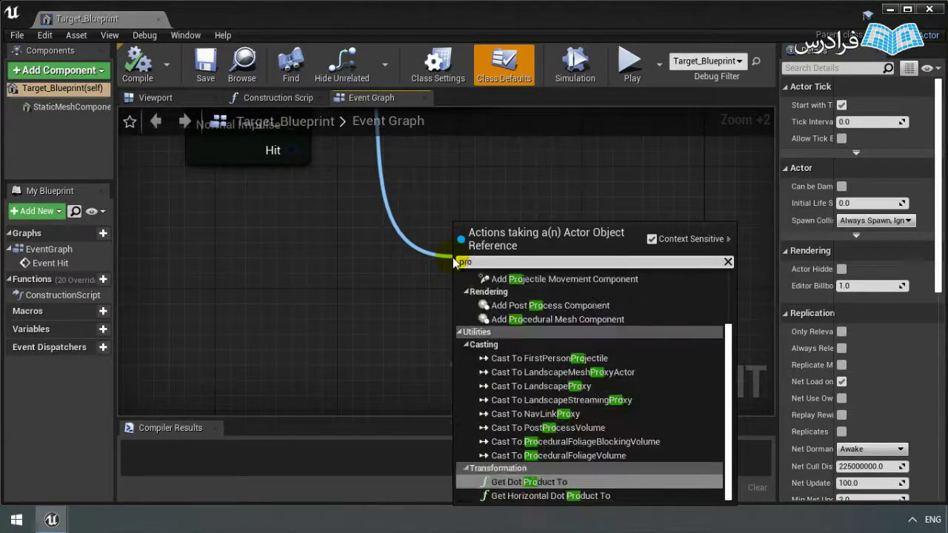
pyautogui.write('jectil')
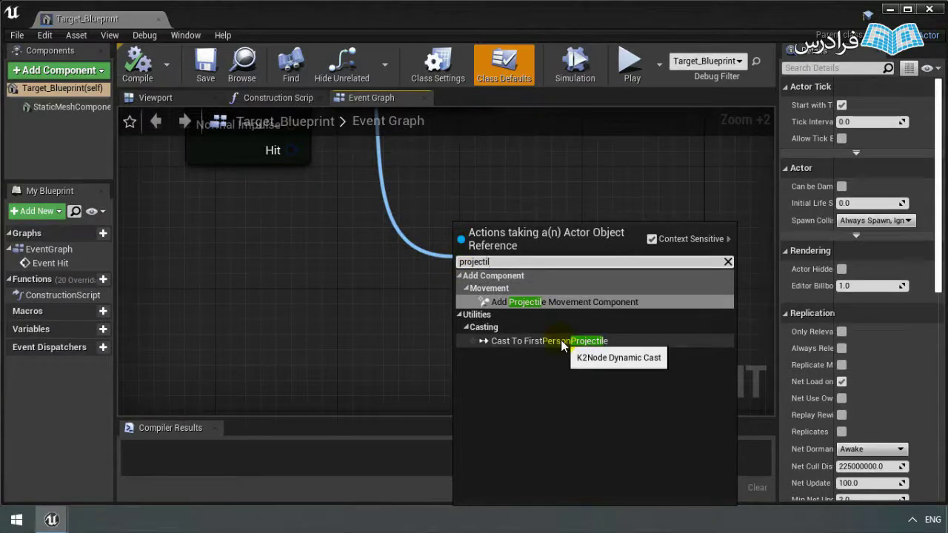
pyautogui.click(604, 341)
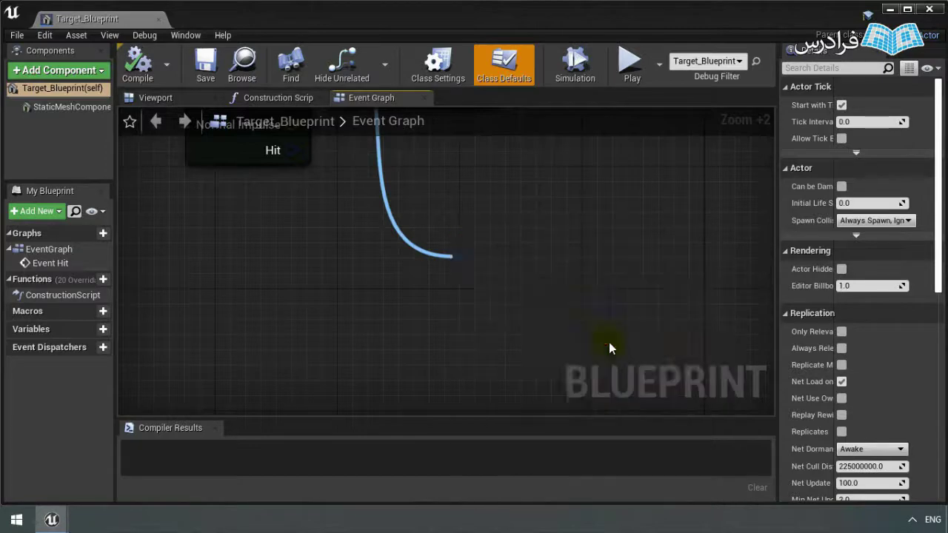
# Reposition and pan the graph to check the cast node alongside Event Hit and Set Material.
pyautogui.moveTo(556, 214); pyautogui.dragTo(493, 359, button='right')
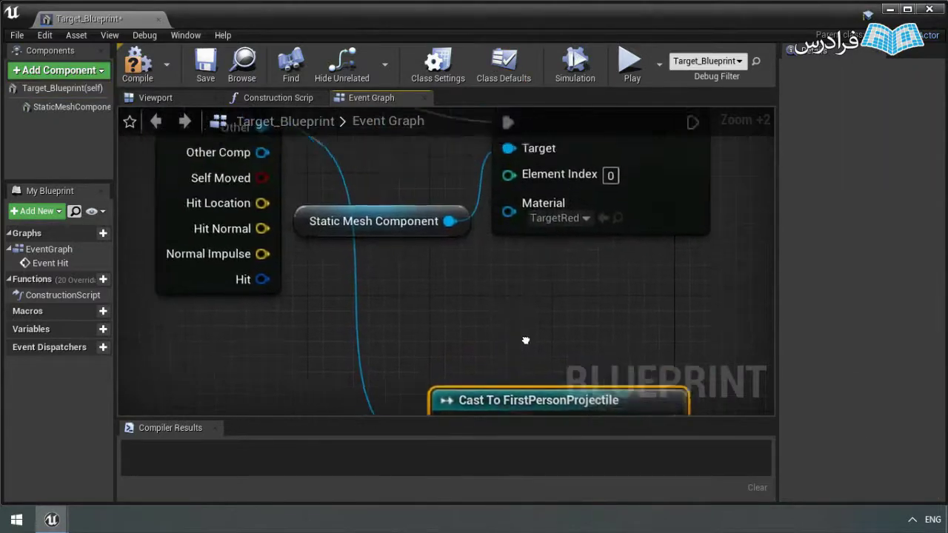
pyautogui.moveTo(493, 359); pyautogui.dragTo(500, 304)
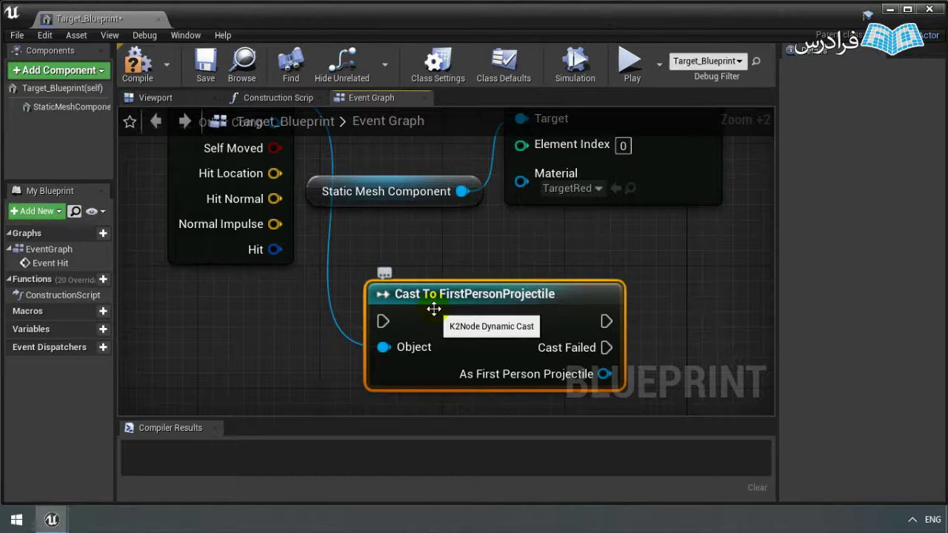
pyautogui.moveTo(375, 242); pyautogui.dragTo(408, 406, button='right')
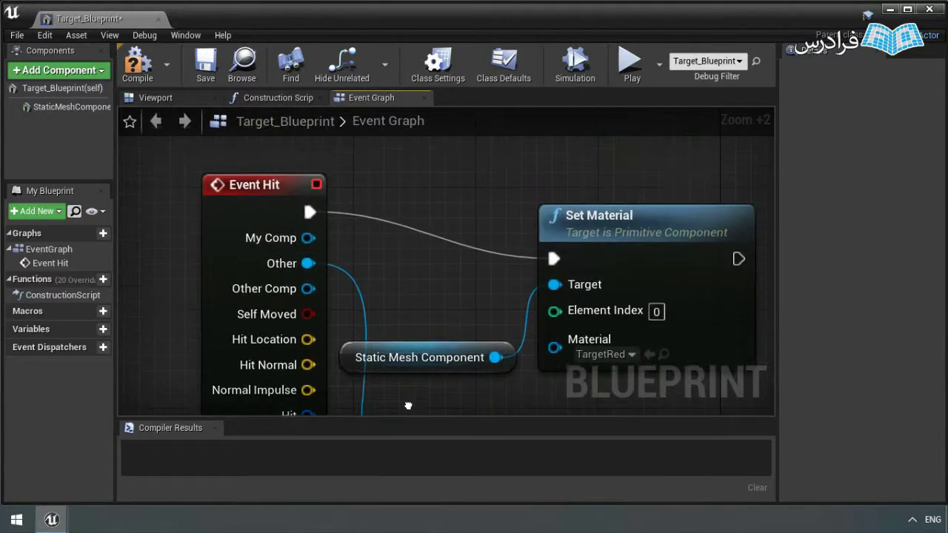
pyautogui.moveTo(408, 406); pyautogui.dragTo(356, 232, button='right')
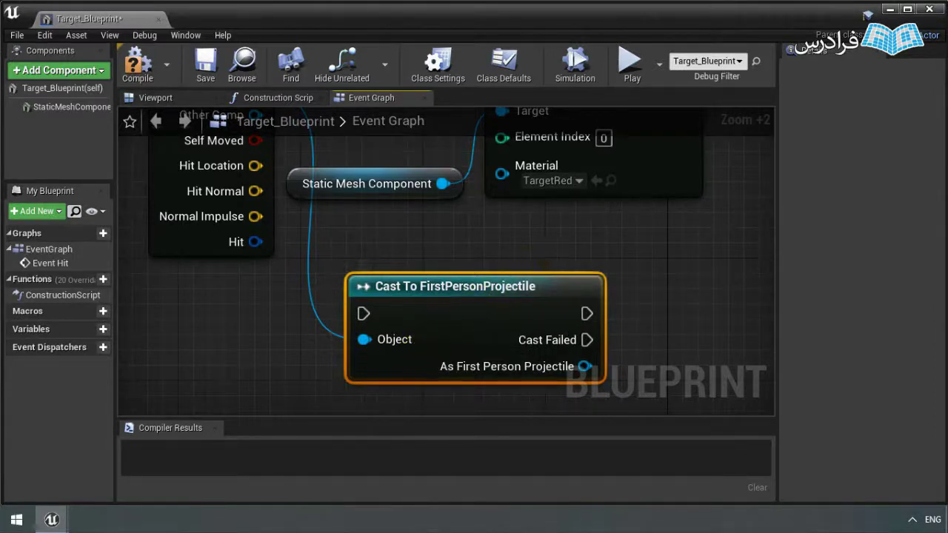
pyautogui.moveTo(585, 248); pyautogui.dragTo(605, 371, button='right')
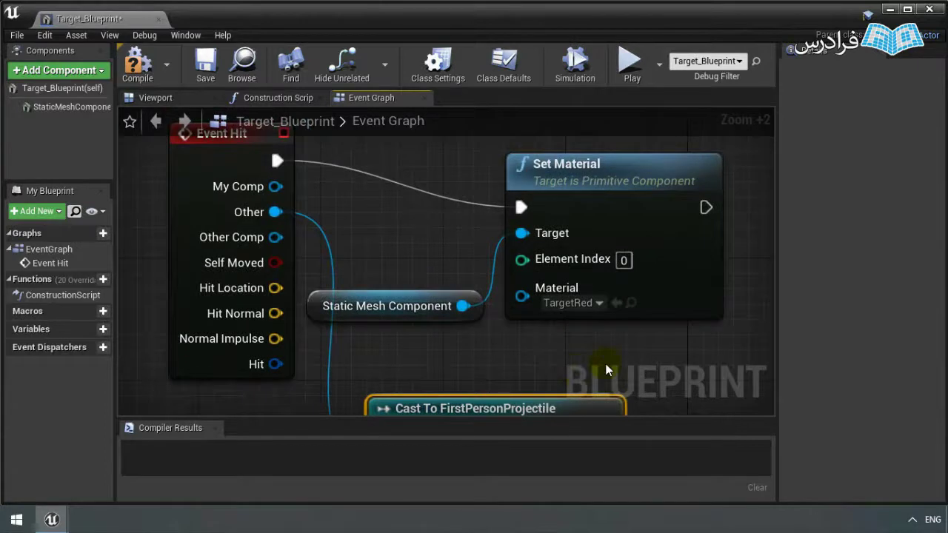
pyautogui.moveTo(381, 209); pyautogui.dragTo(377, 254, button='right')
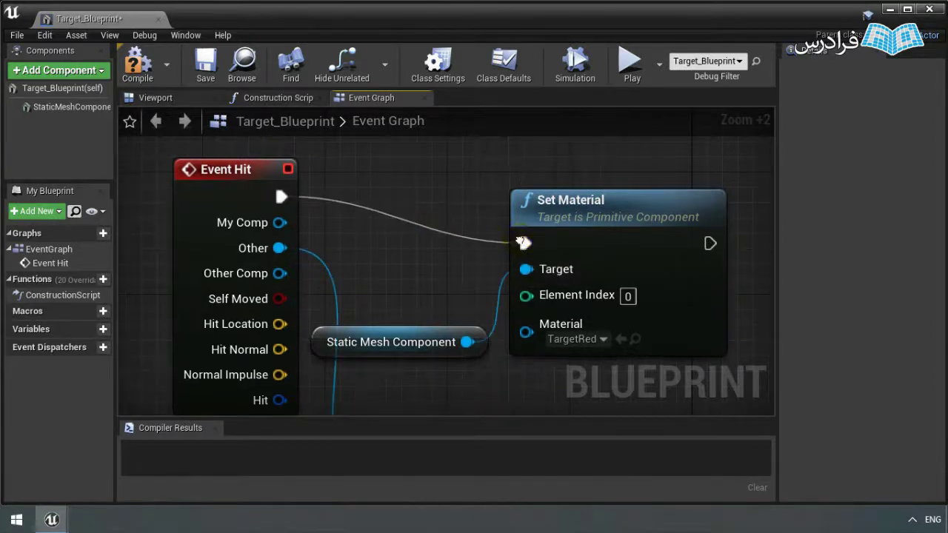
# Break Event Hit's link to Set Material and route it through the cast's success output instead.
pyautogui.rightClick(522, 244)
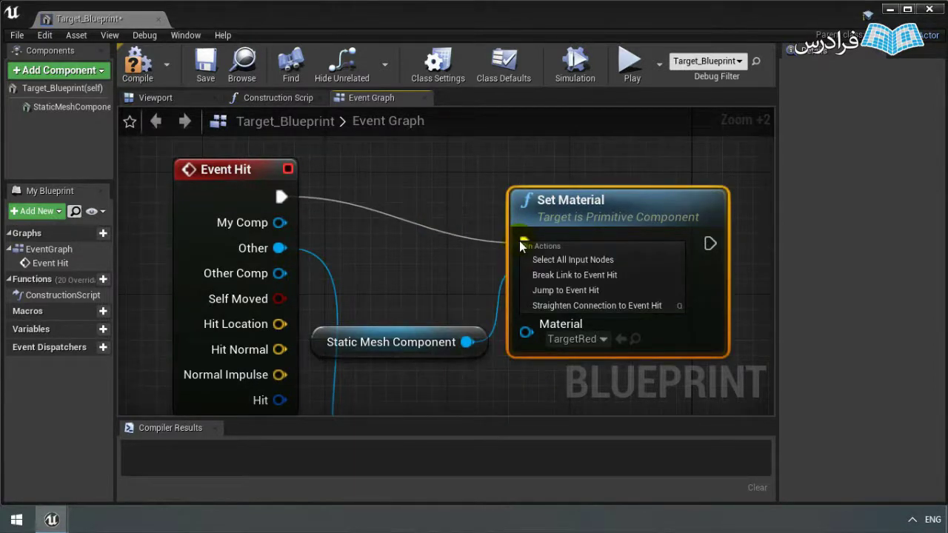
pyautogui.click(628, 277)
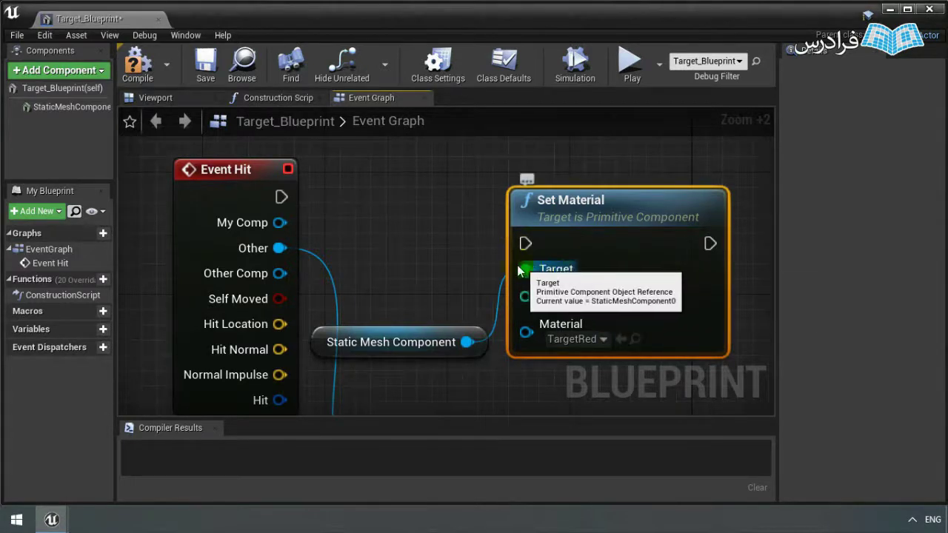
pyautogui.moveTo(454, 252); pyautogui.dragTo(445, 222, button='right')
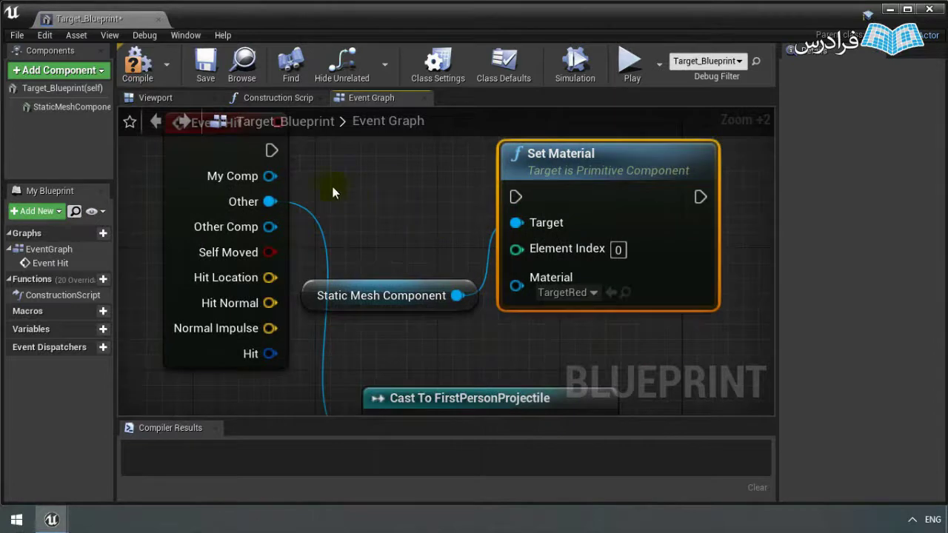
pyautogui.moveTo(275, 151); pyautogui.dragTo(346, 212)
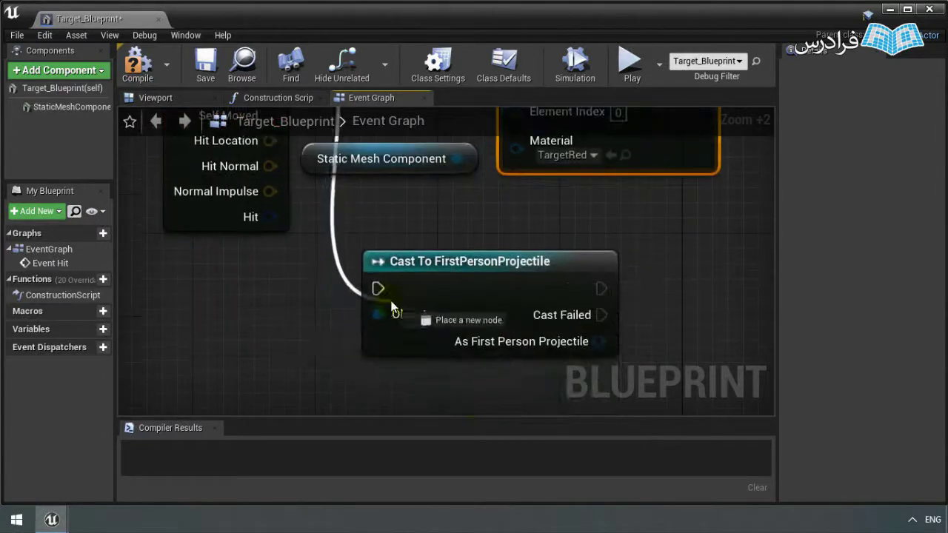
pyautogui.moveTo(347, 213); pyautogui.dragTo(379, 290)
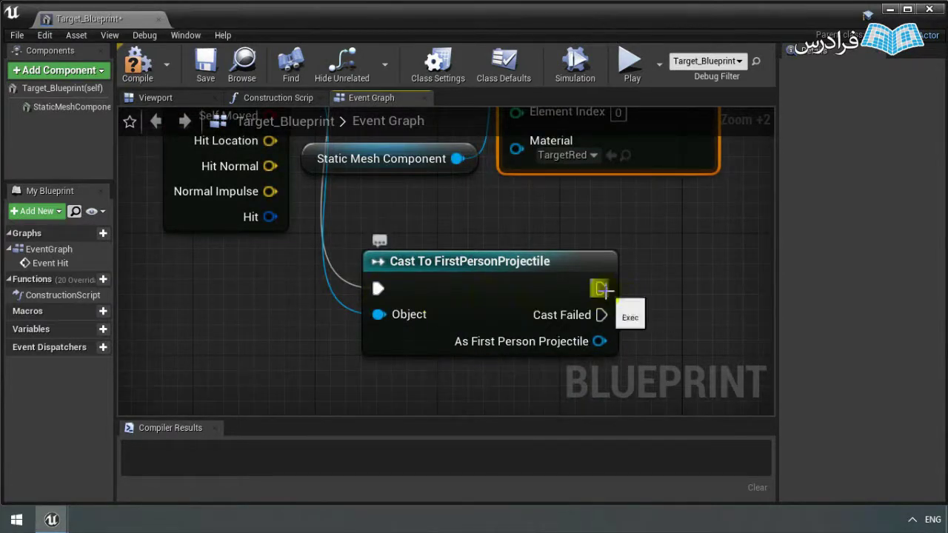
pyautogui.moveTo(604, 290)
pyautogui.mouseDown()
pyautogui.moveTo(520, 292)
pyautogui.moveTo(517, 396)
pyautogui.mouseUp()
pyautogui.moveTo(501, 294); pyautogui.dragTo(516, 98, button='right')
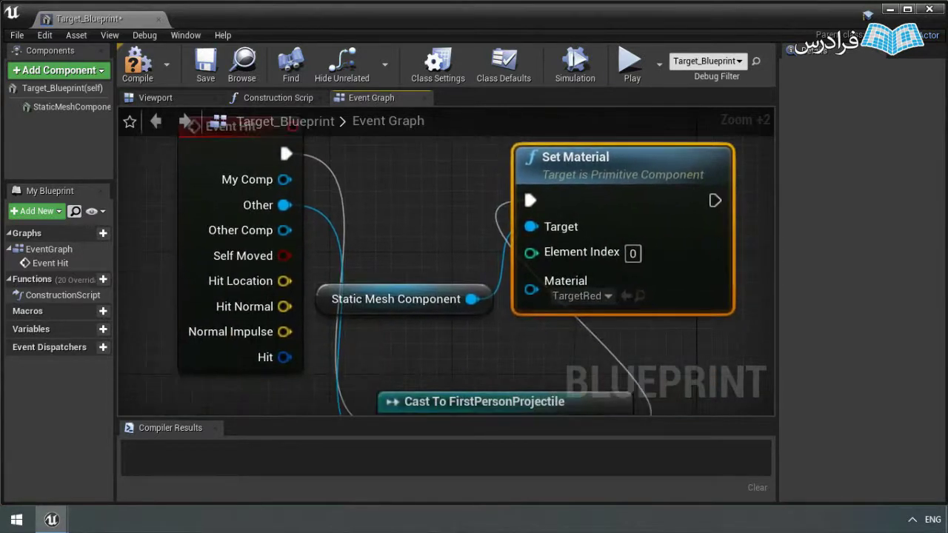
pyautogui.scroll(-1, 479, 214)
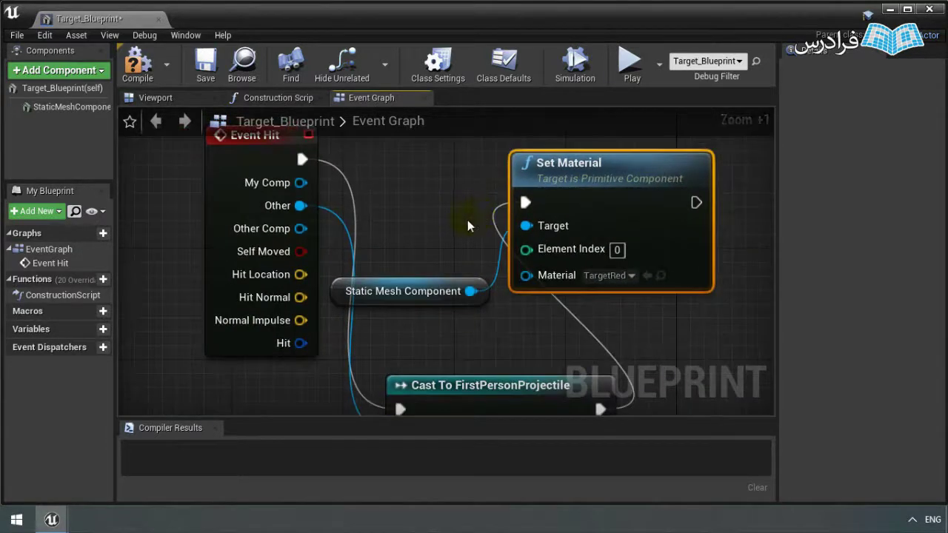
# Hide the compiler results, compile and save Target_Blueprint, and close its editor.
pyautogui.click(217, 427)
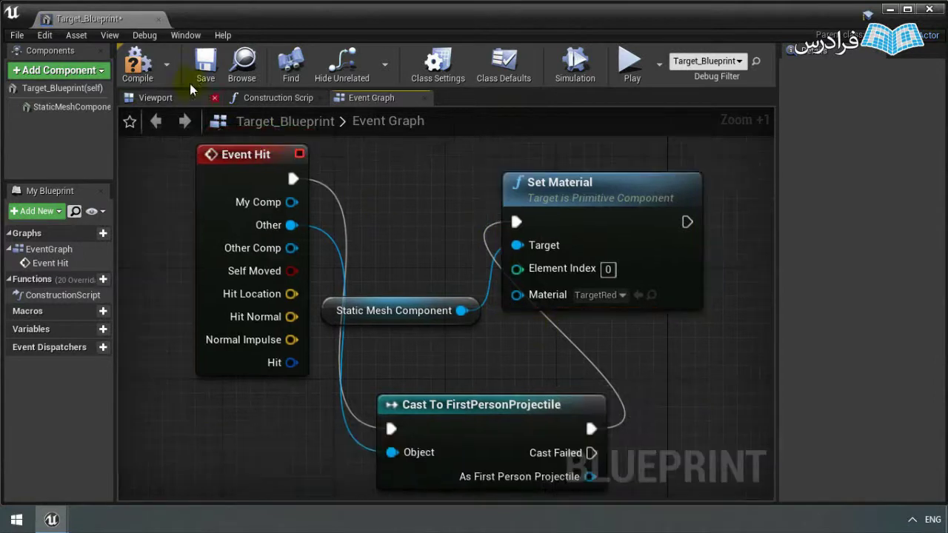
pyautogui.click(148, 61)
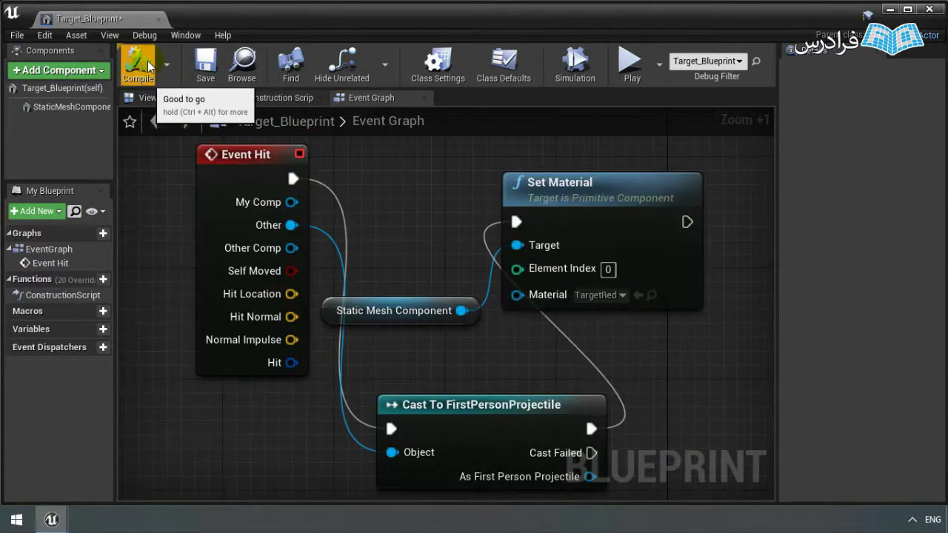
pyautogui.click(204, 66)
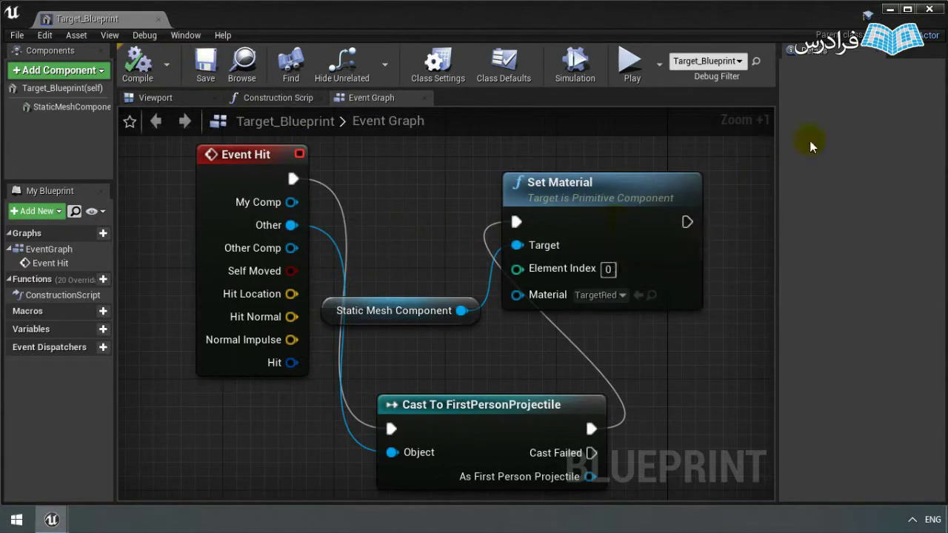
pyautogui.click(929, 9)
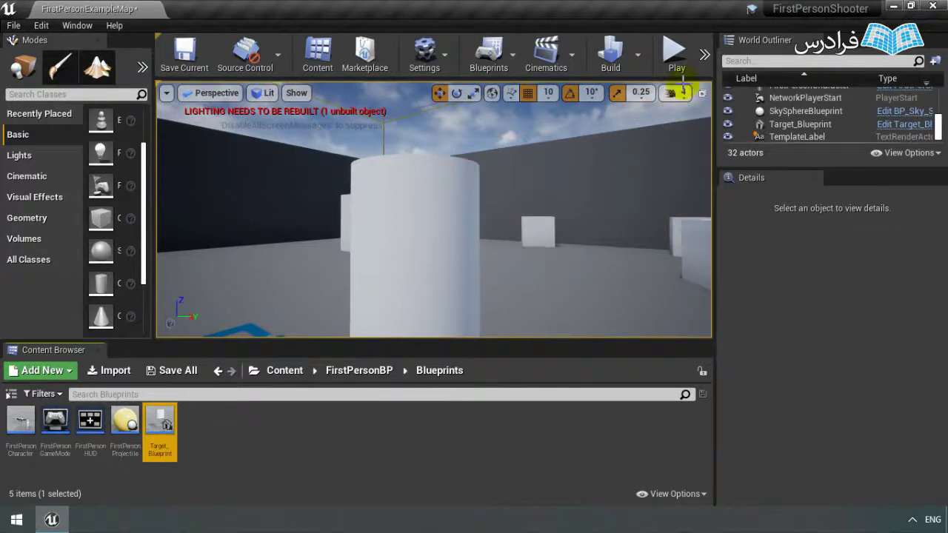
# Play the level, walk up to the cylinder, fire a projectile at it, then stop with Esc.
pyautogui.click(676, 57)
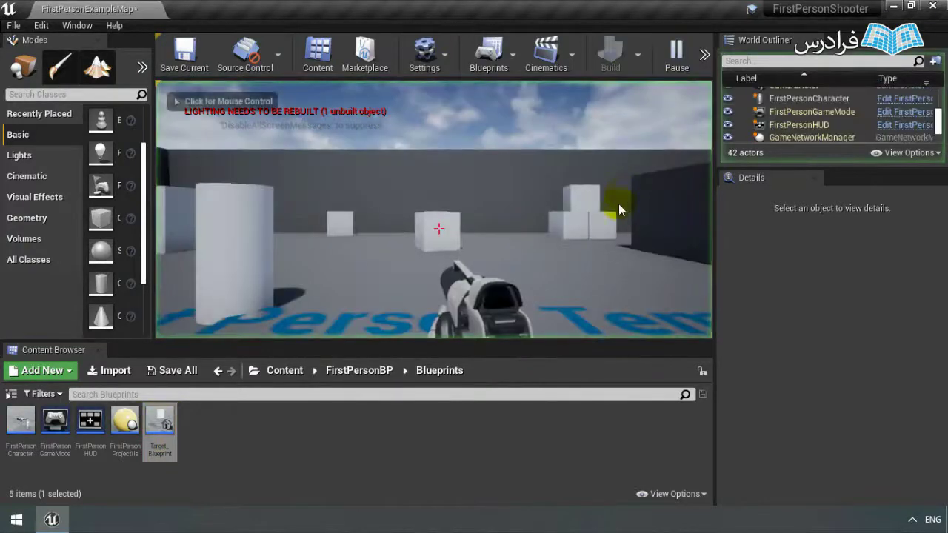
pyautogui.click(618, 204)
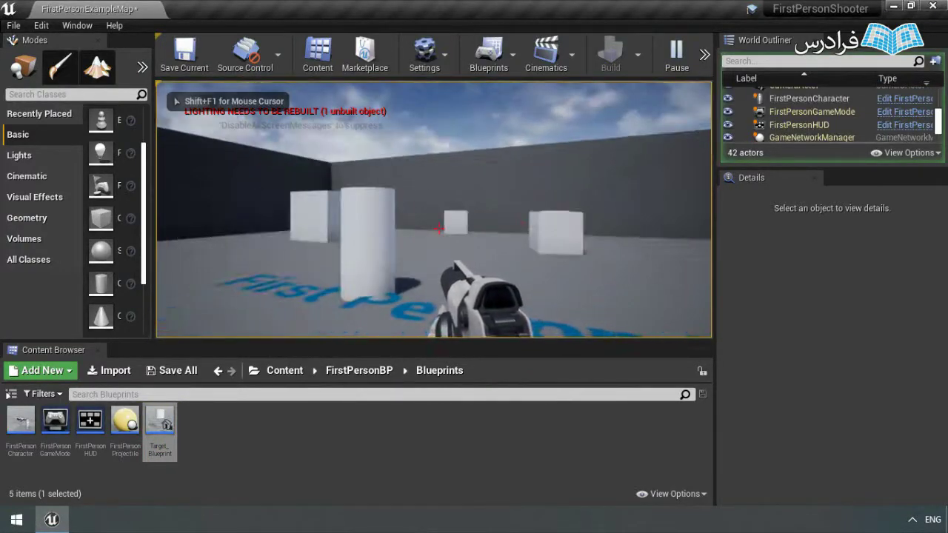
pyautogui.press('w')
pyautogui.press('s')
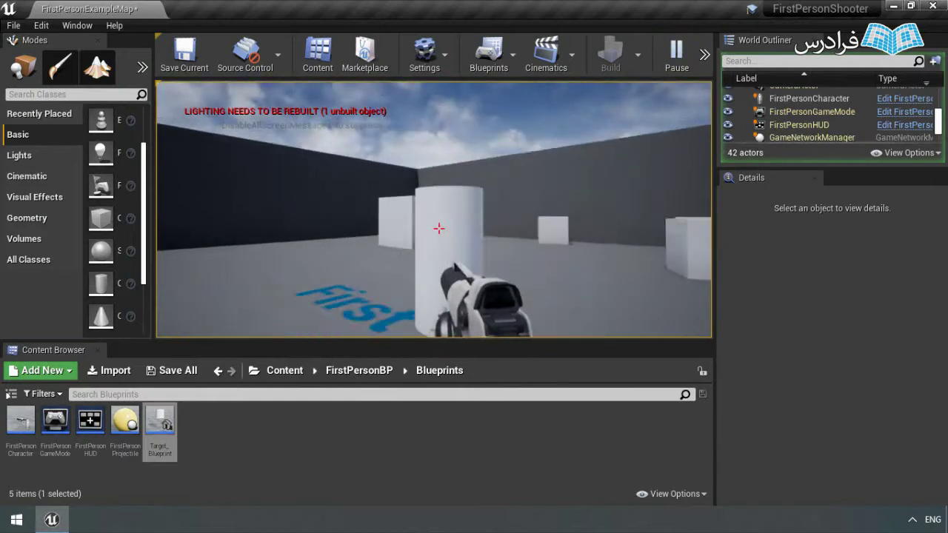
pyautogui.press('w')
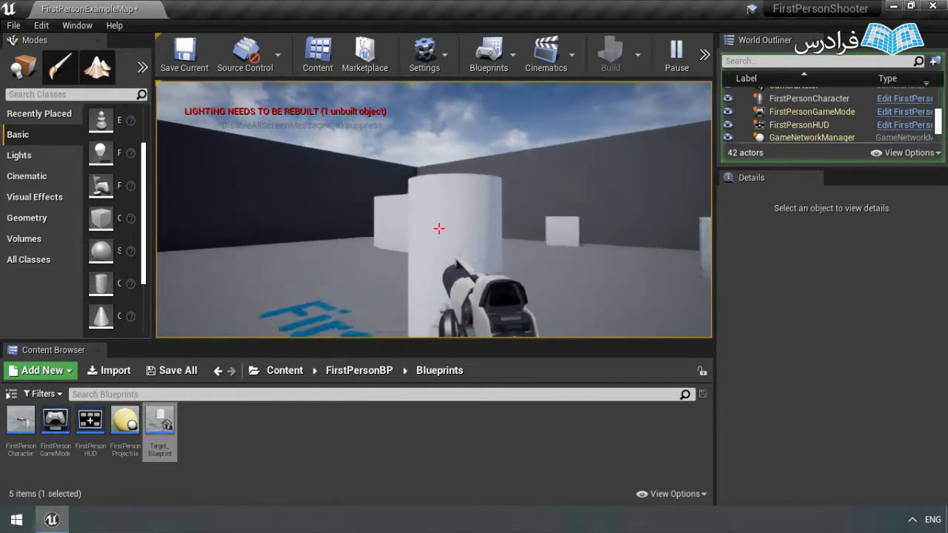
pyautogui.press('a')
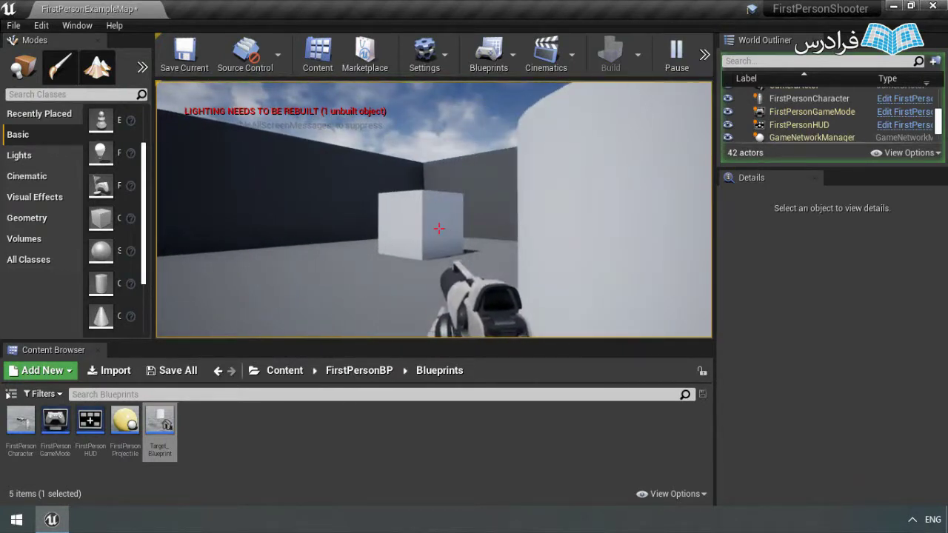
pyautogui.press('d')
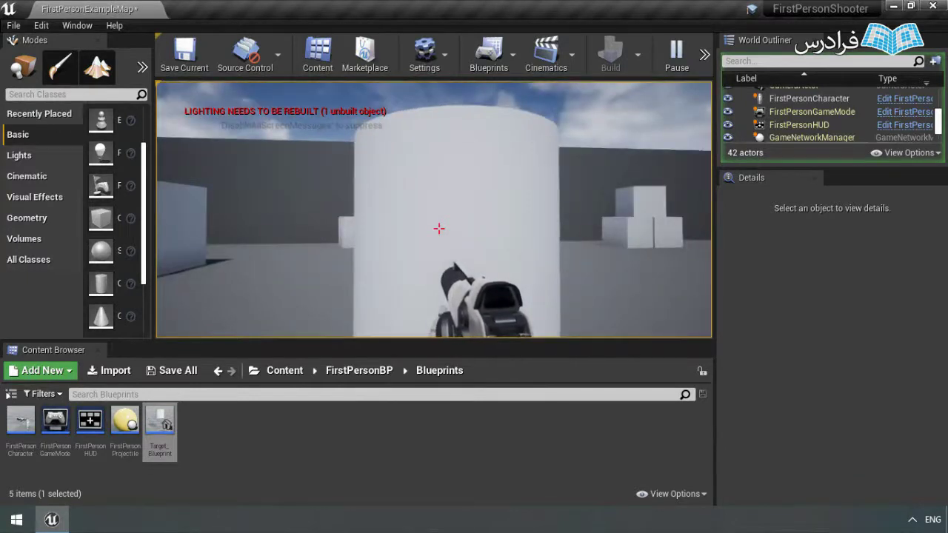
pyautogui.press('s')
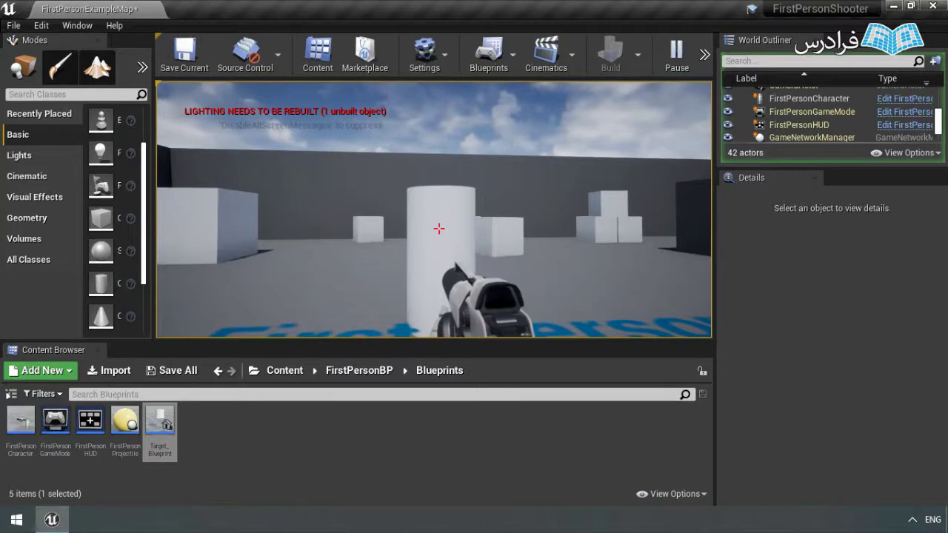
pyautogui.click(439, 229)
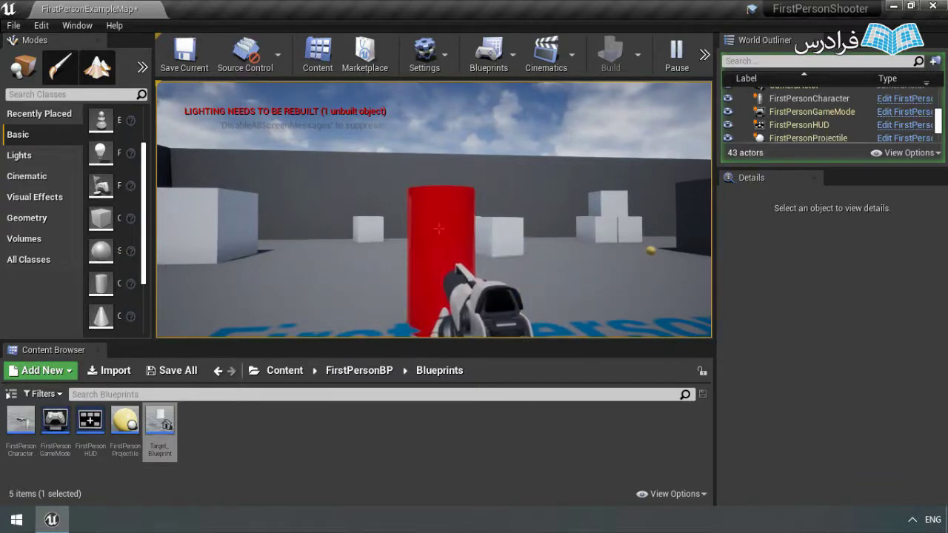
pyautogui.press('Escape')
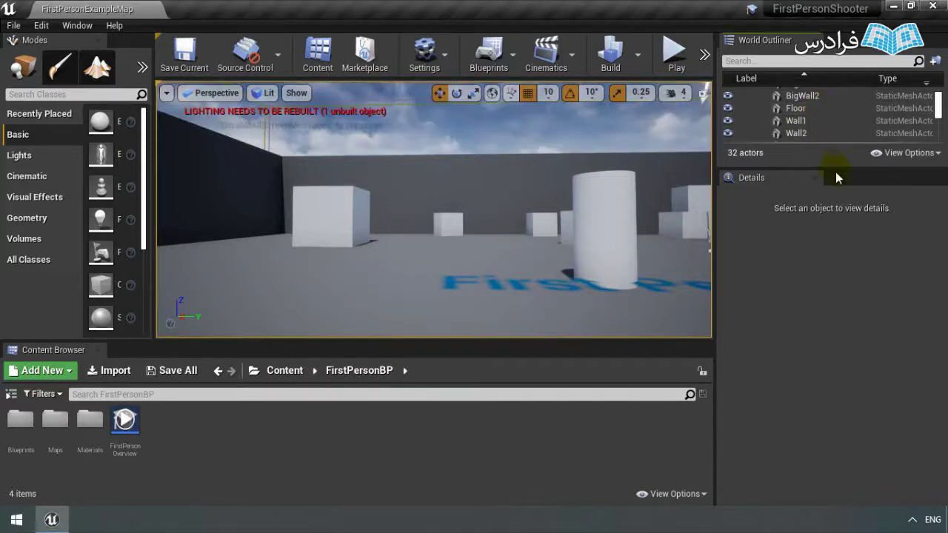
# Enlarge the World Outliner, scroll down, and select the Target_Blueprint actor.
pyautogui.moveTo(835, 169); pyautogui.dragTo(829, 196)
pyautogui.scroll(3, 828, 196)
pyautogui.scroll(-3, 824, 148)
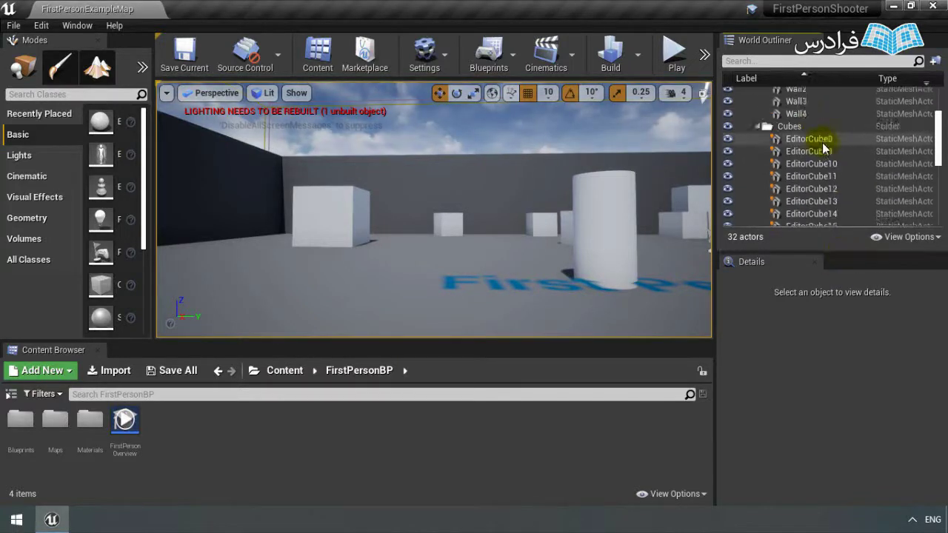
pyautogui.scroll(-3, 825, 148)
pyautogui.scroll(-3, 824, 148)
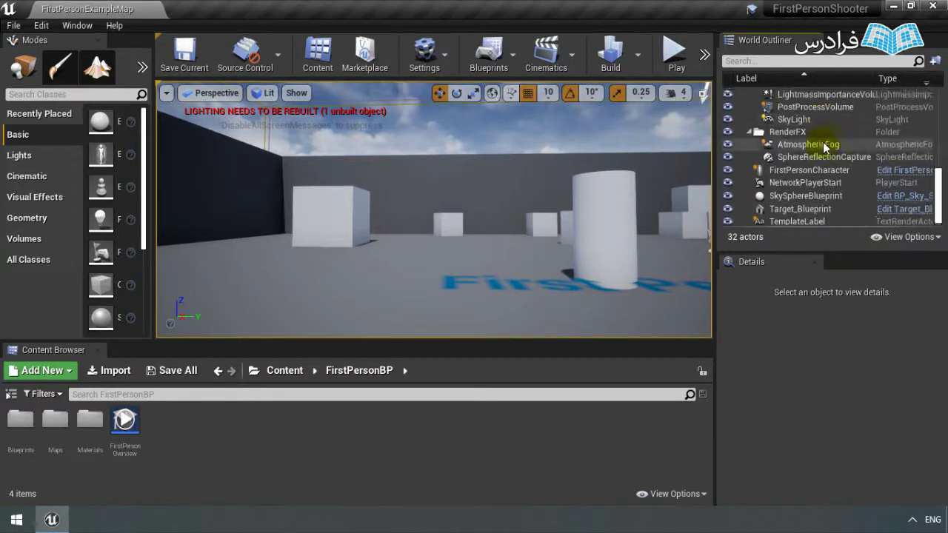
pyautogui.click(818, 209)
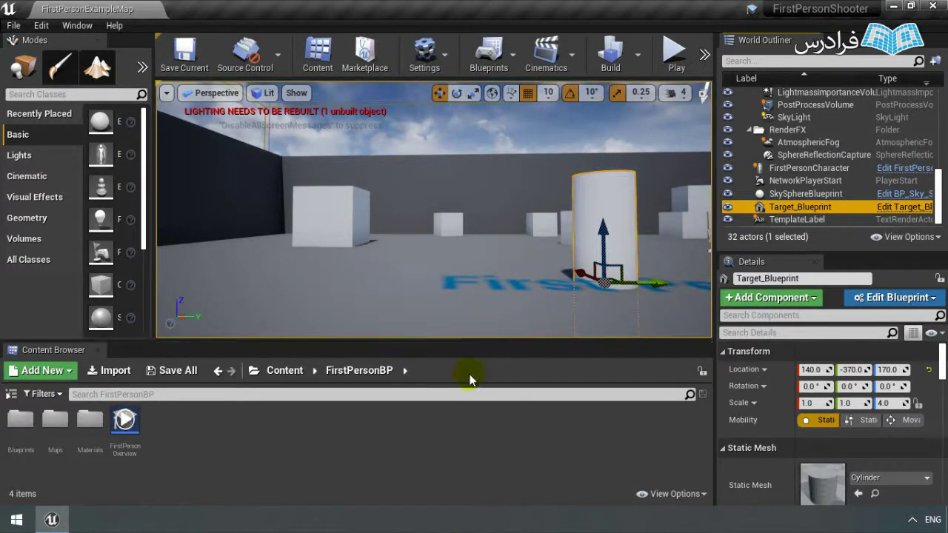
# Open Target_Blueprint for editing from the Content Browser's Blueprints folder.
pyautogui.doubleClick(23, 424)
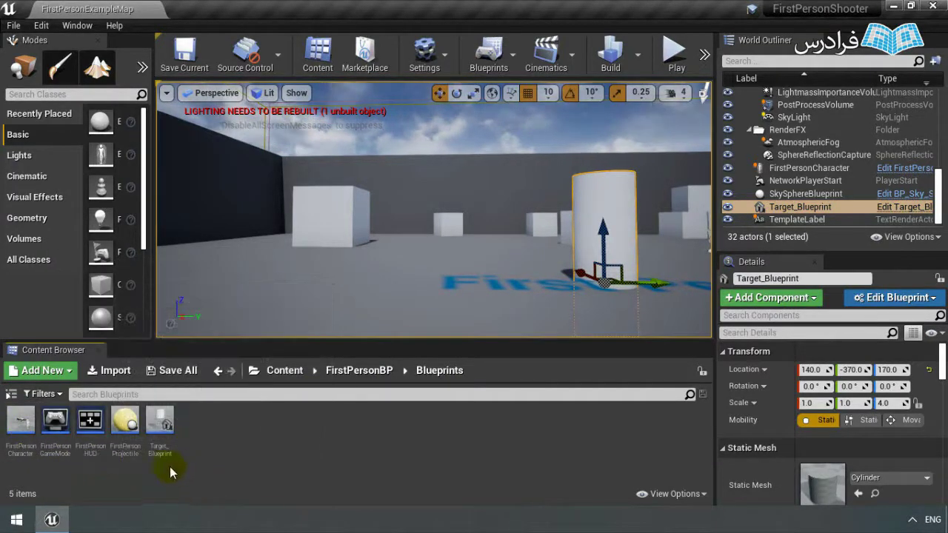
pyautogui.doubleClick(165, 441)
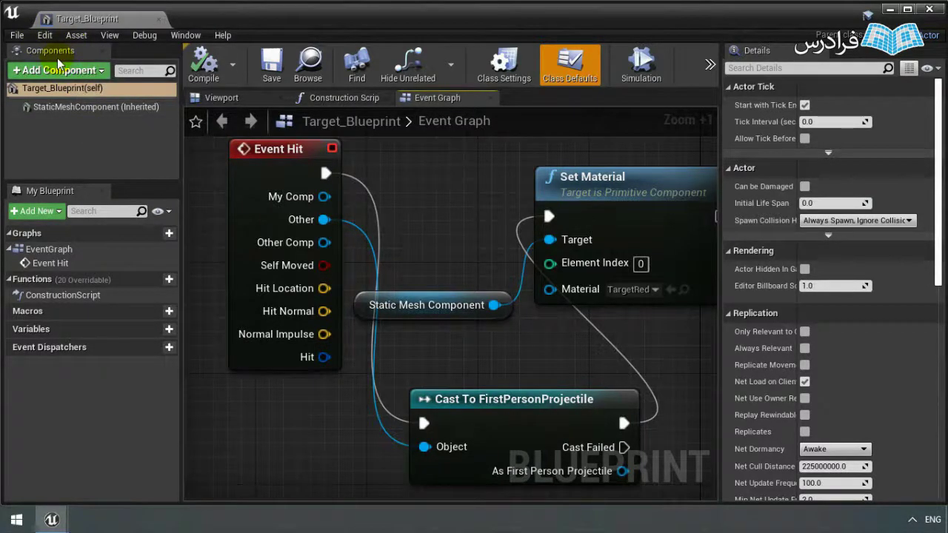
pyautogui.moveTo(57, 110)
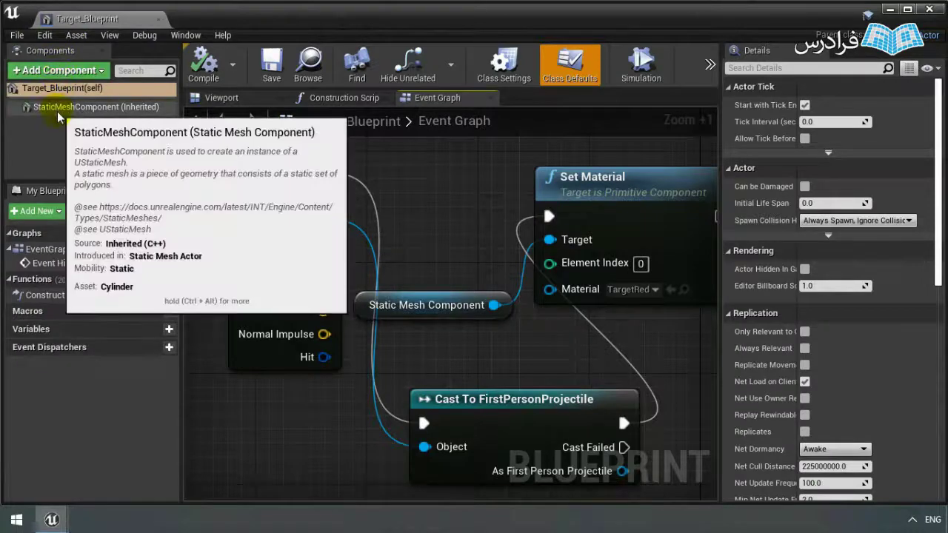